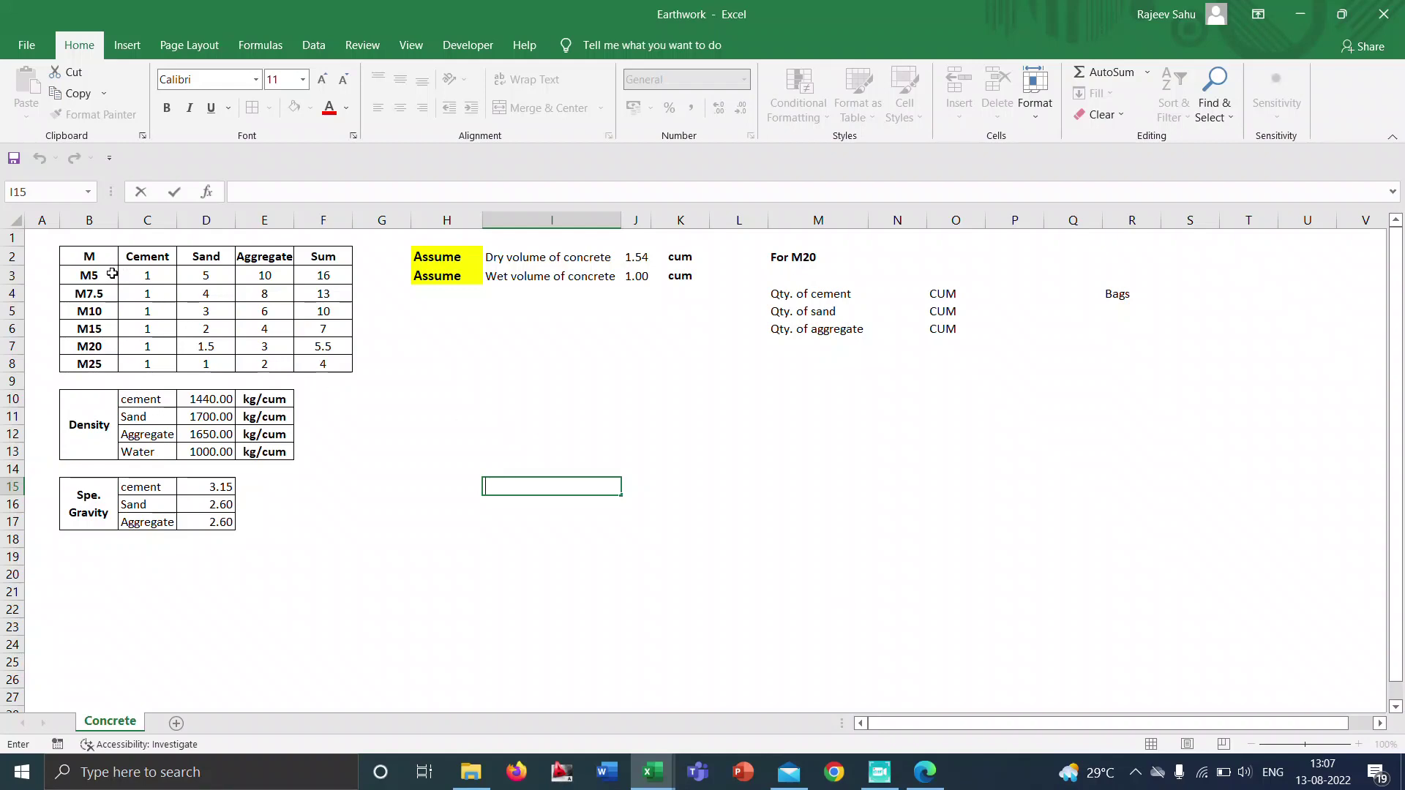
Examine the concrete mix ratios and their Sum formulas, the density and specific gravity tables, and the M20 quantity rows.
click(112, 274)
click(104, 300)
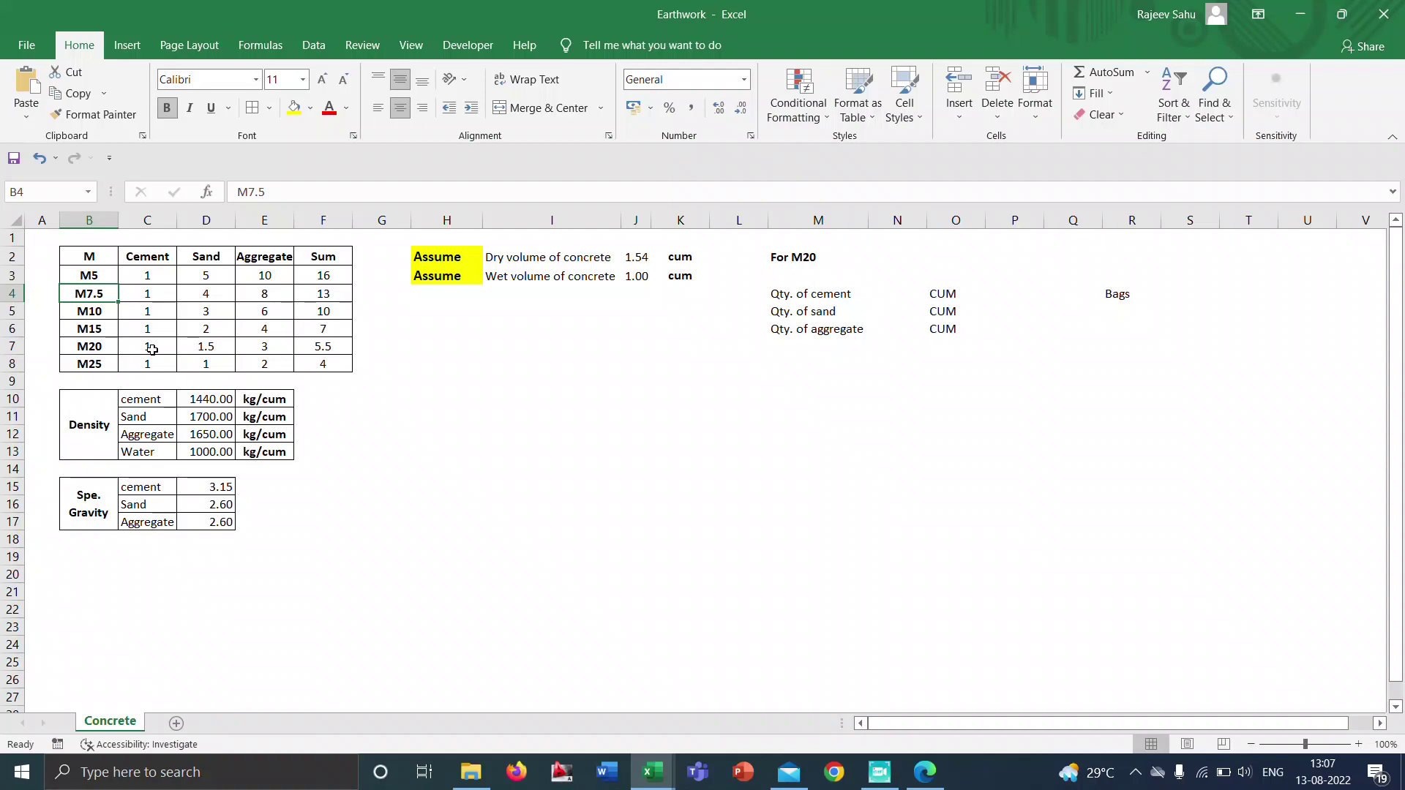
click(107, 275)
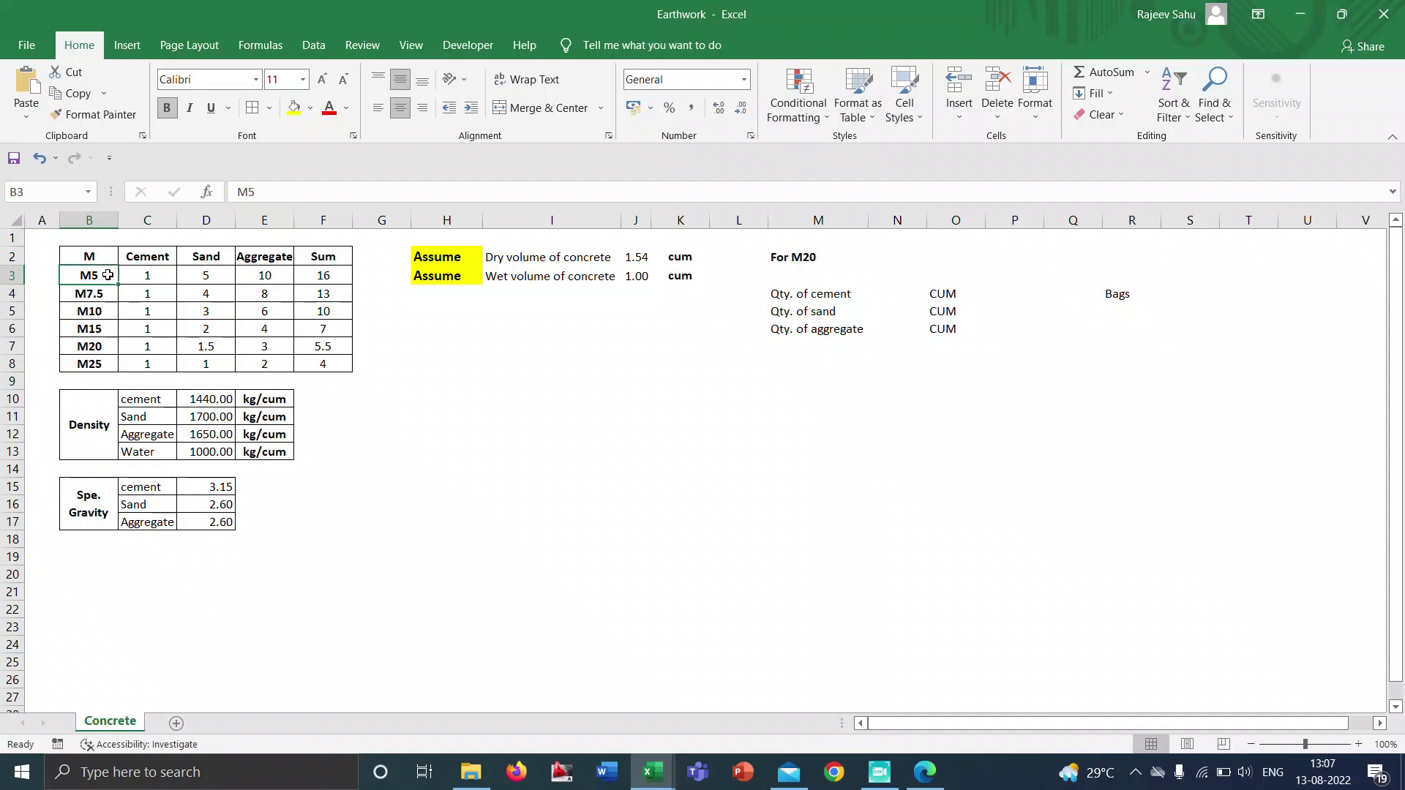
click(166, 279)
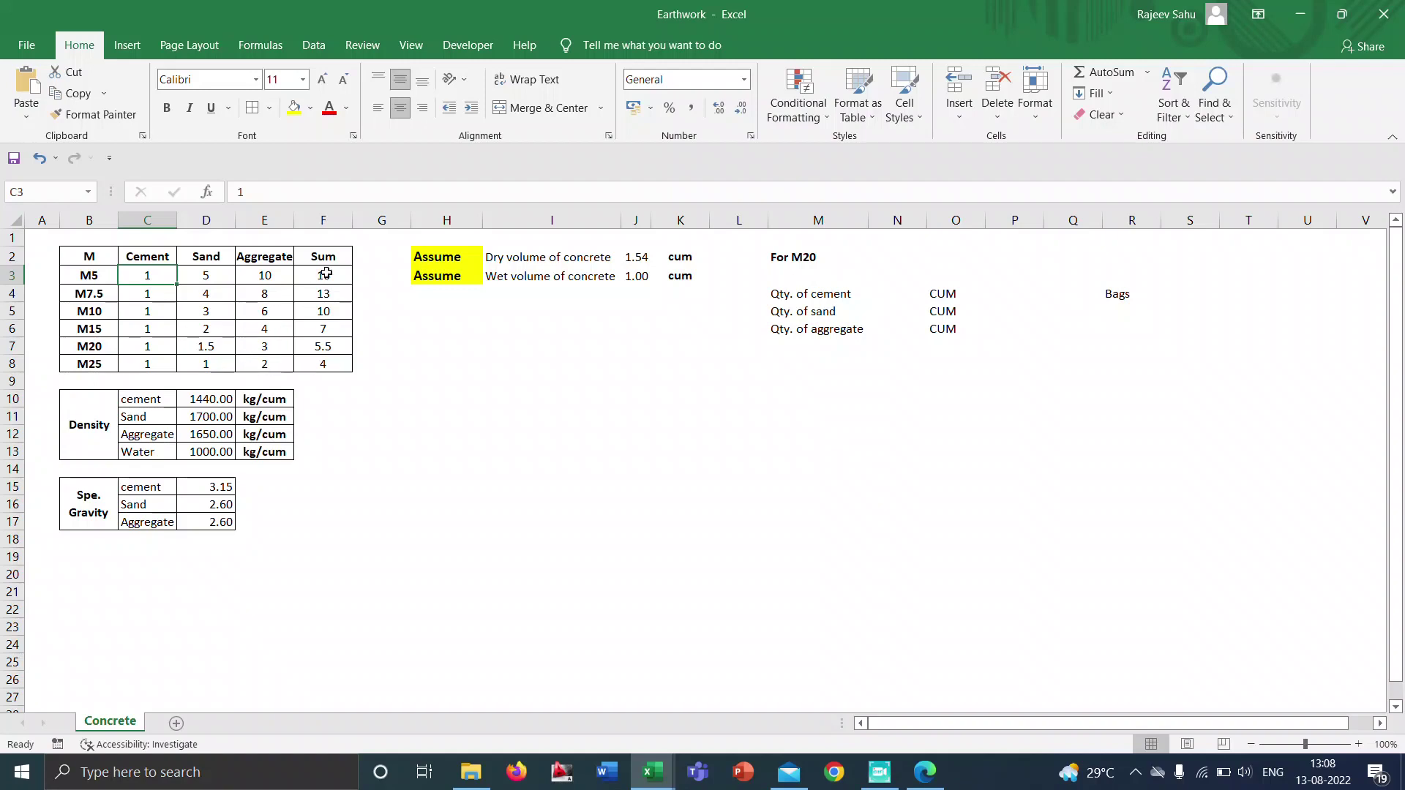
click(327, 273)
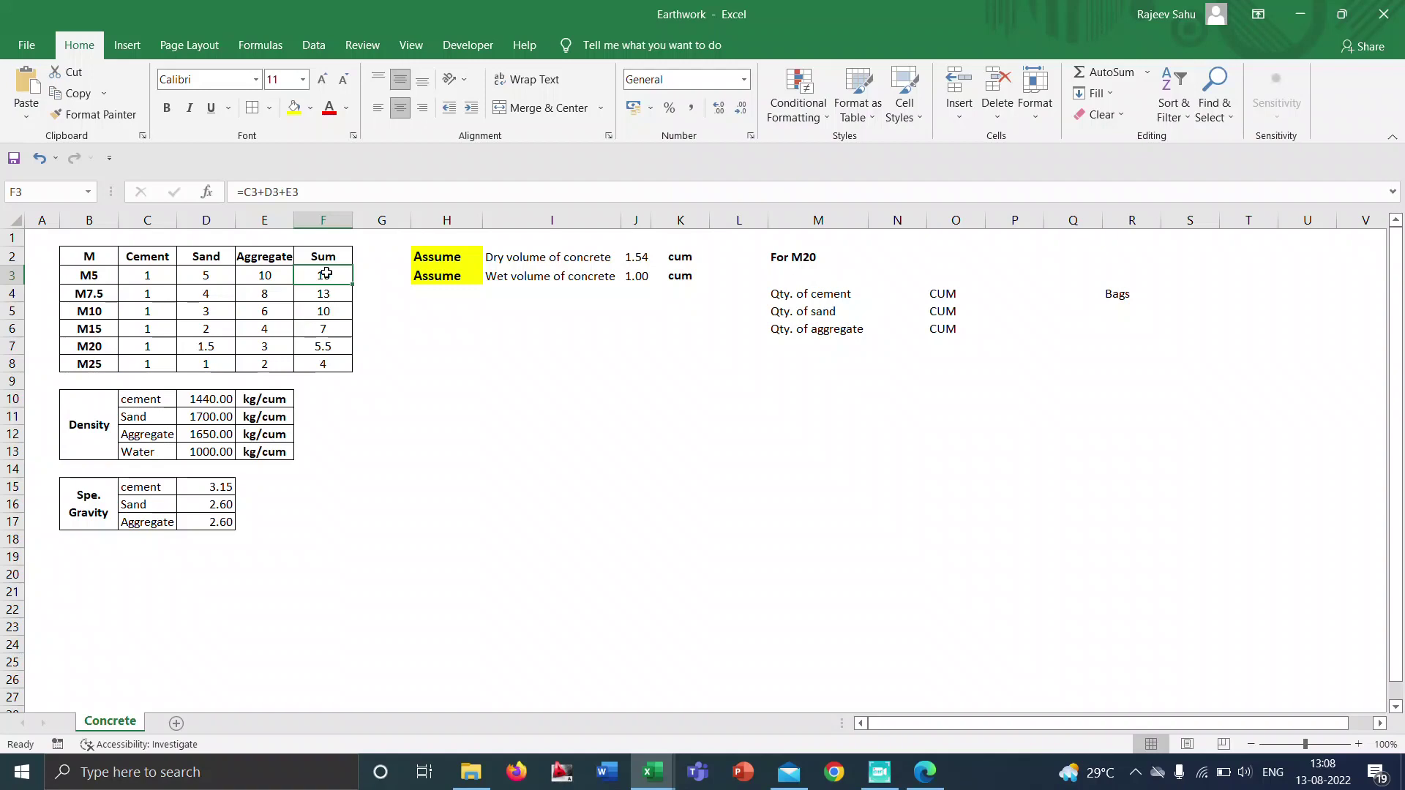
double_click(327, 274)
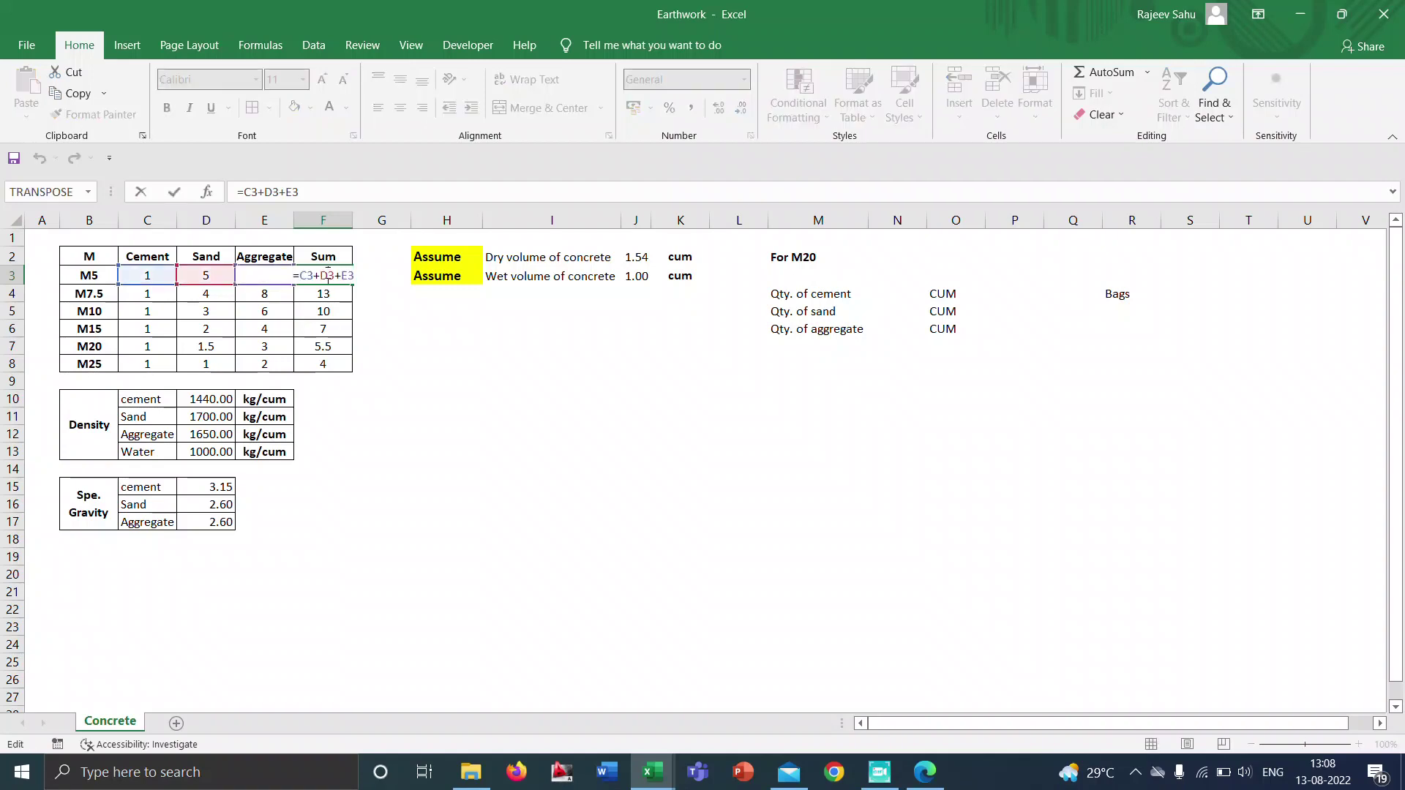
key(Return)
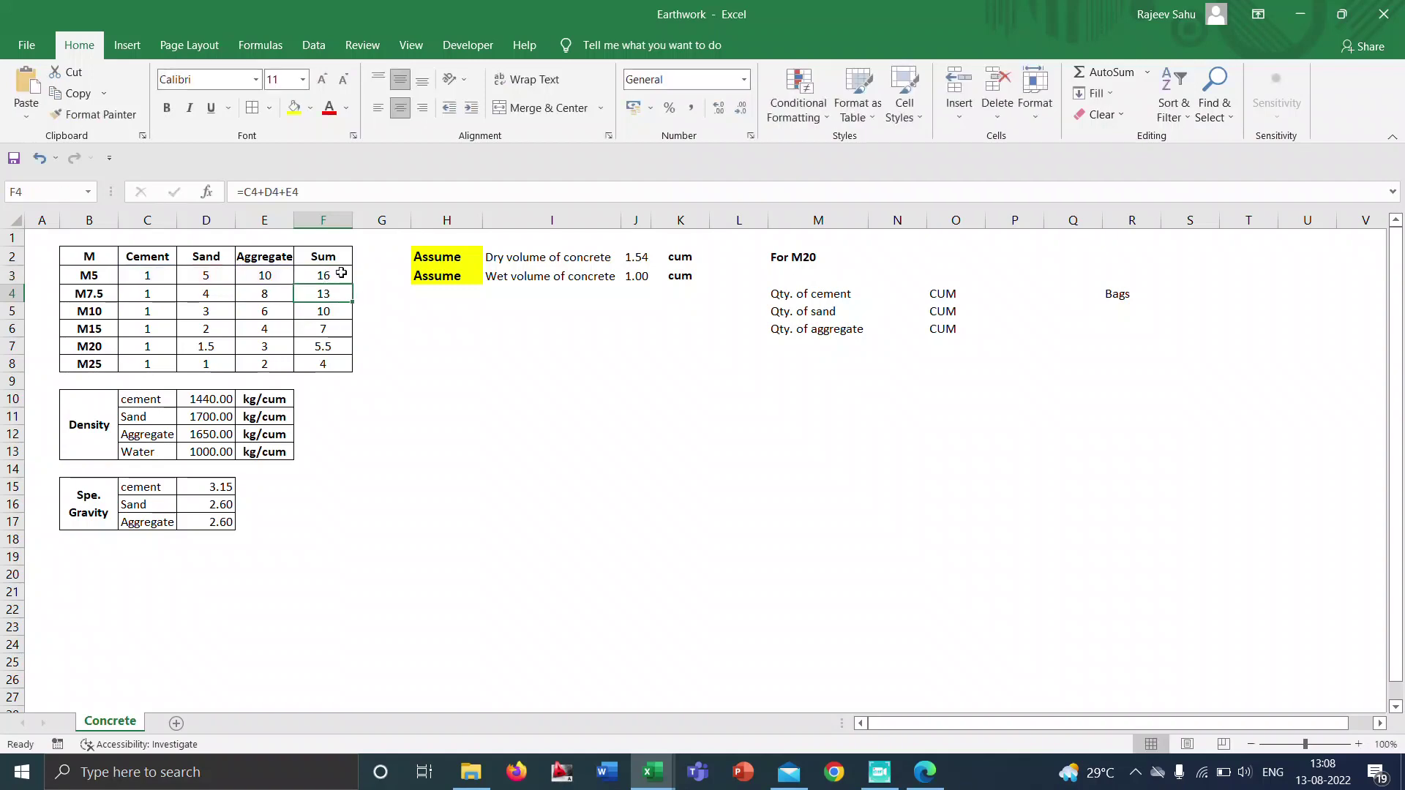
click(335, 271)
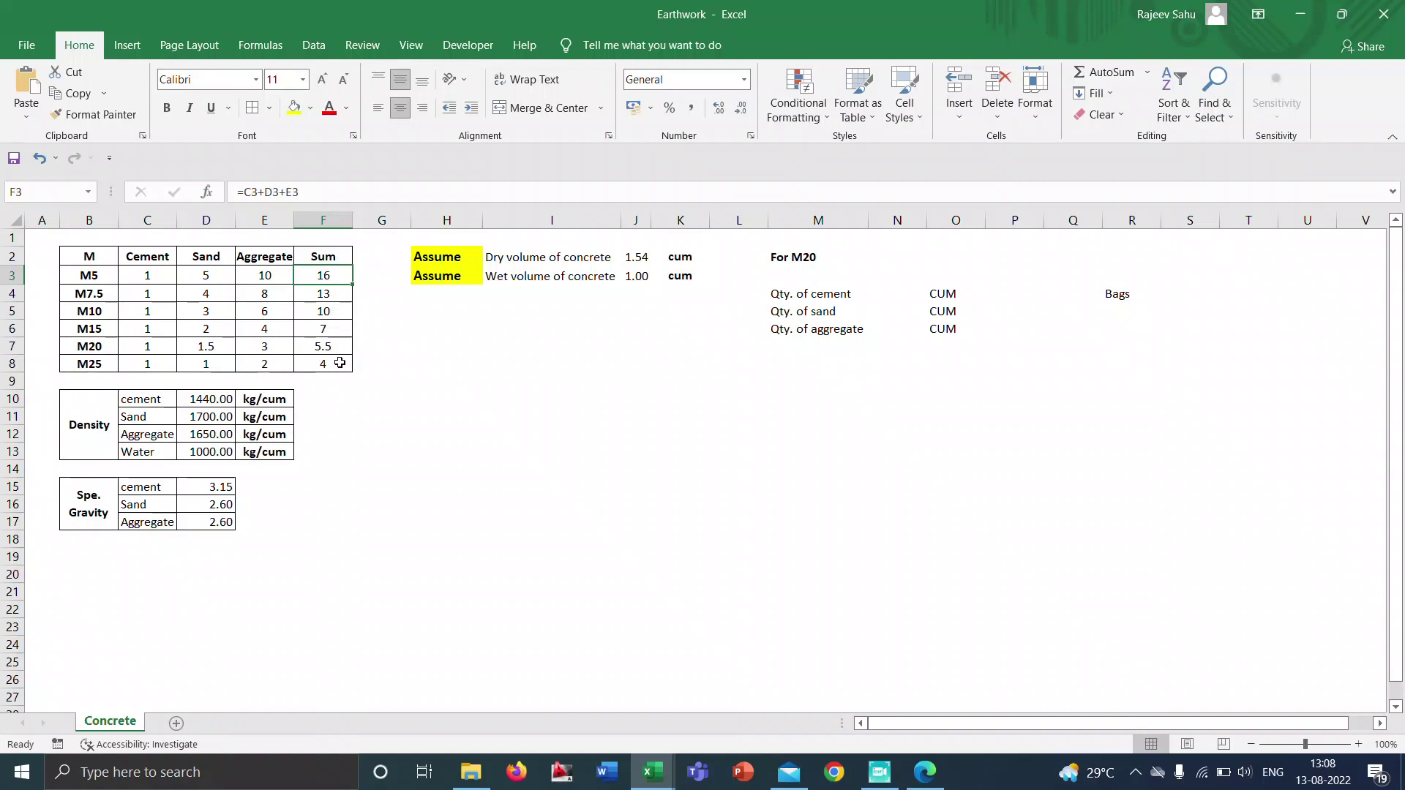
click(340, 363)
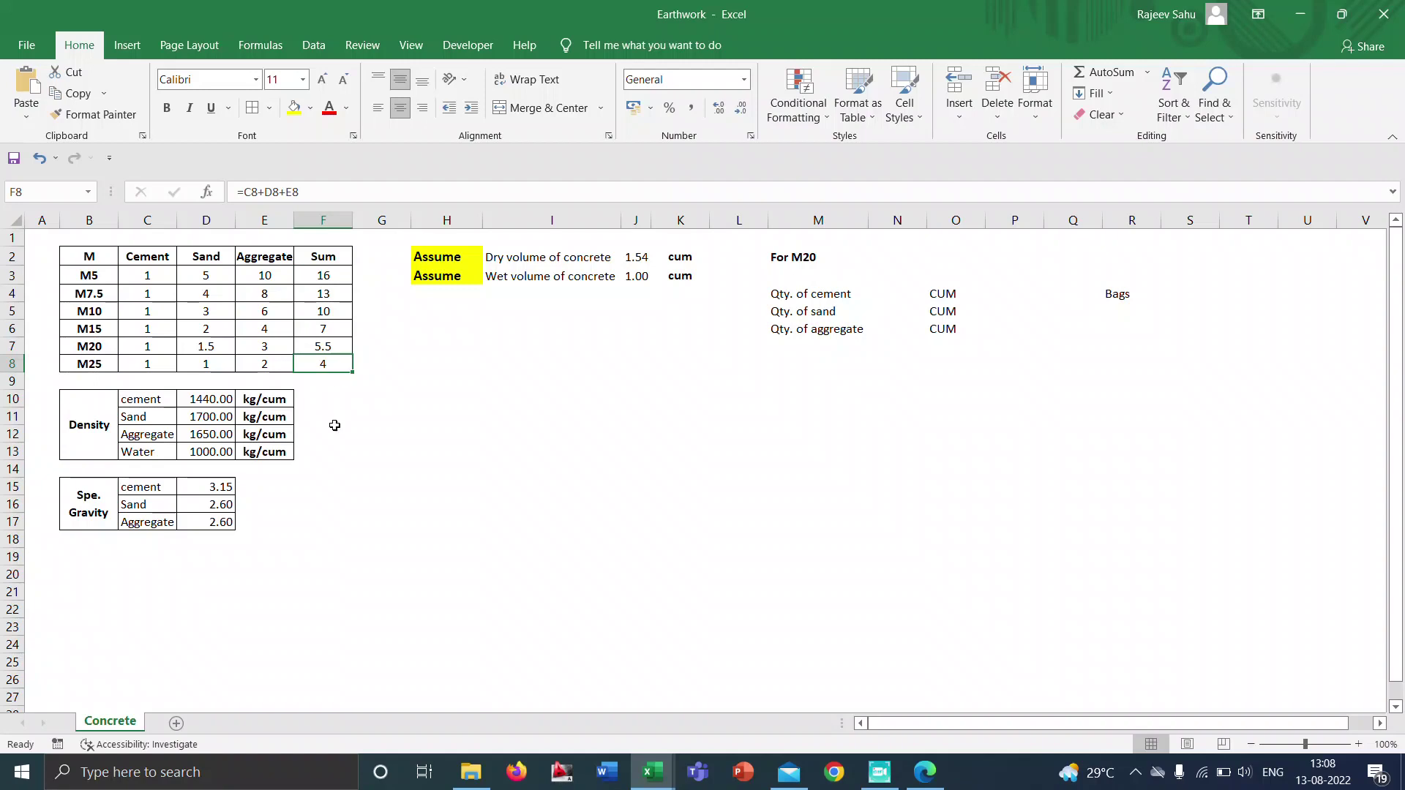
click(105, 423)
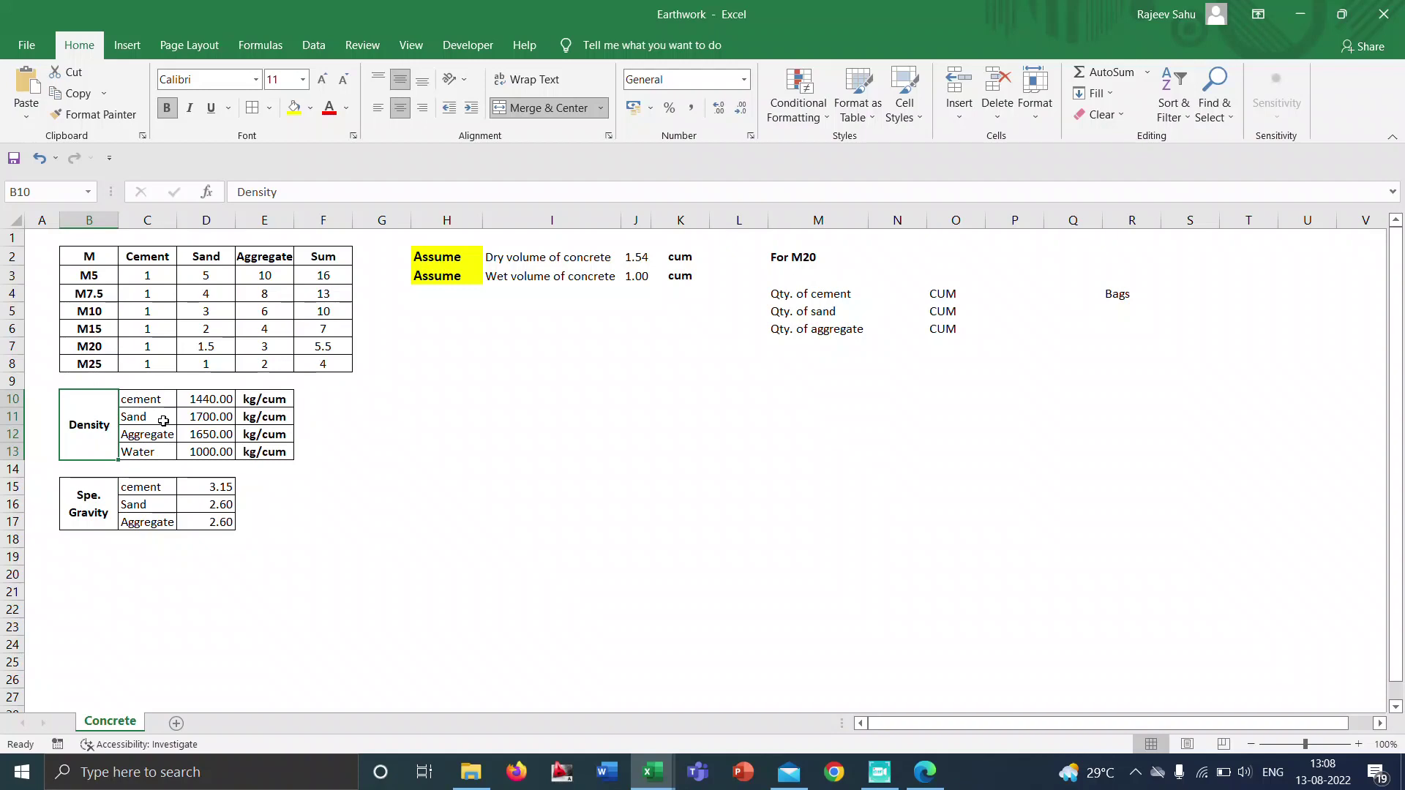
click(197, 484)
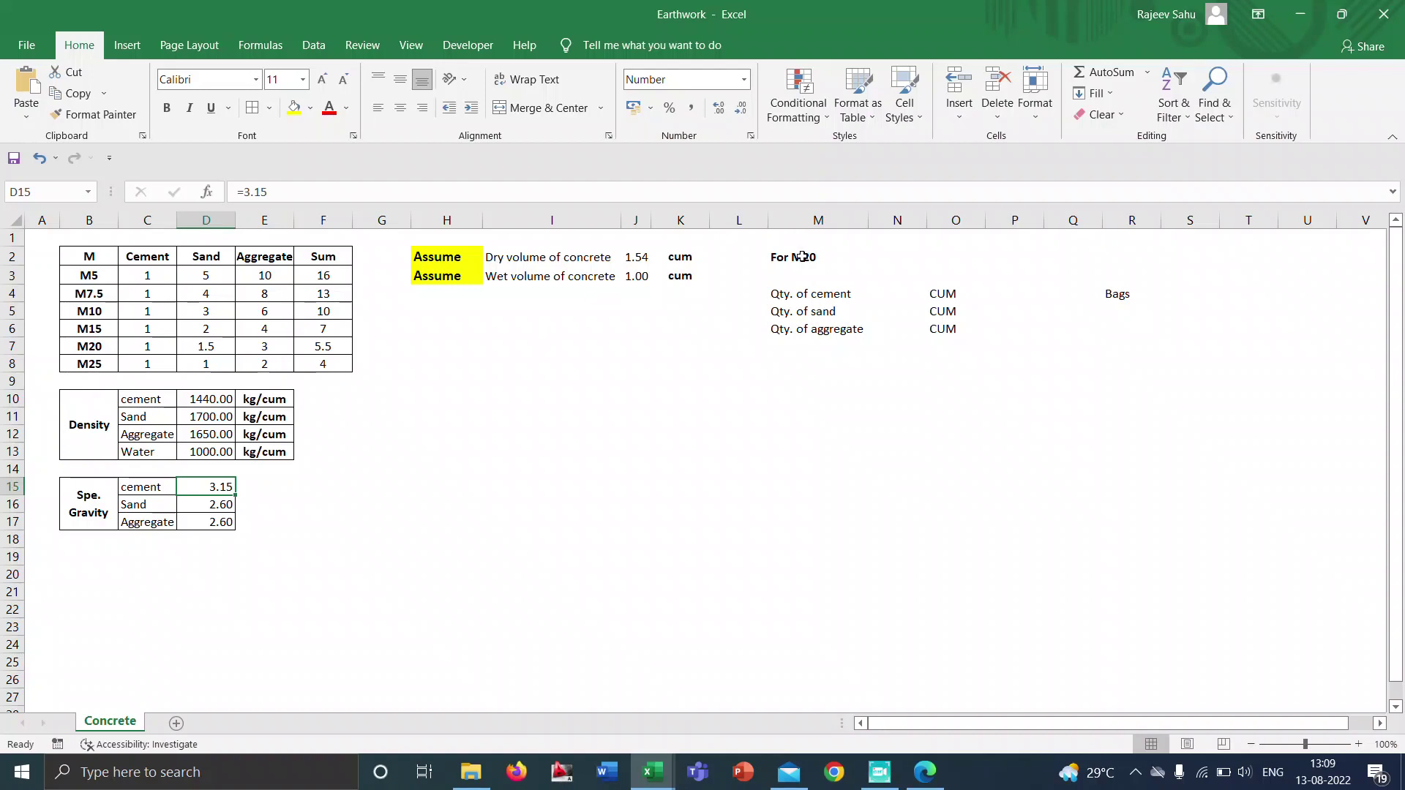
click(803, 257)
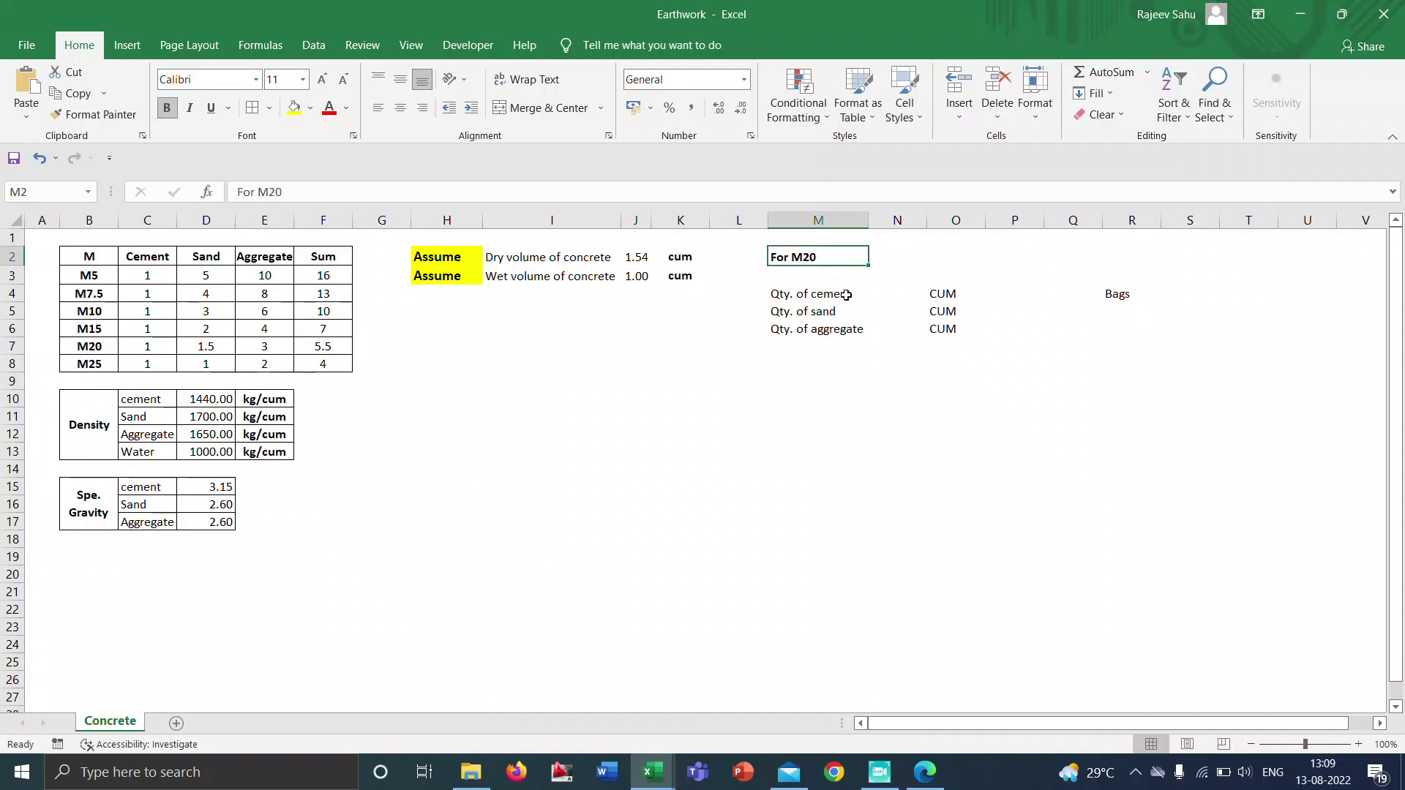
click(845, 293)
click(899, 294)
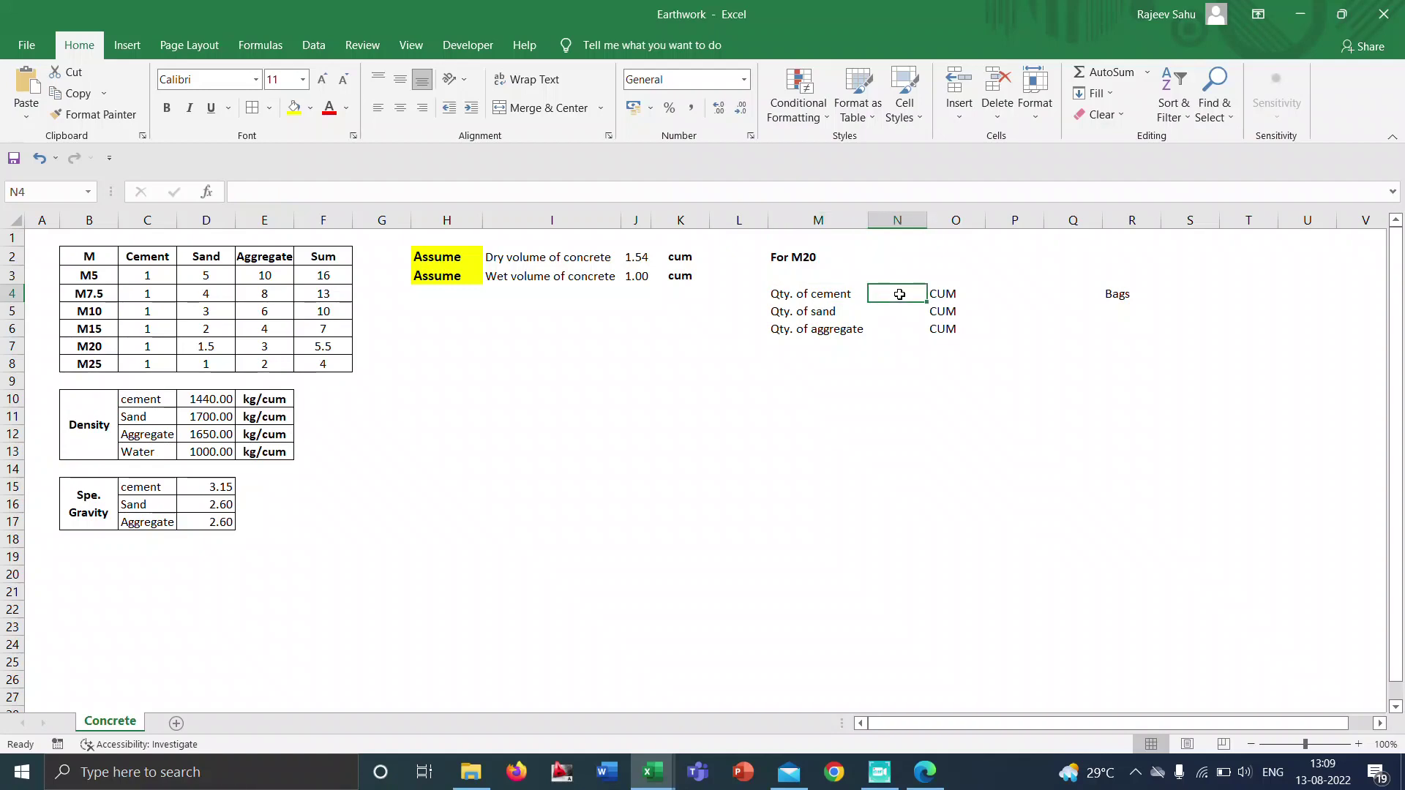
drag(89, 257, 329, 363)
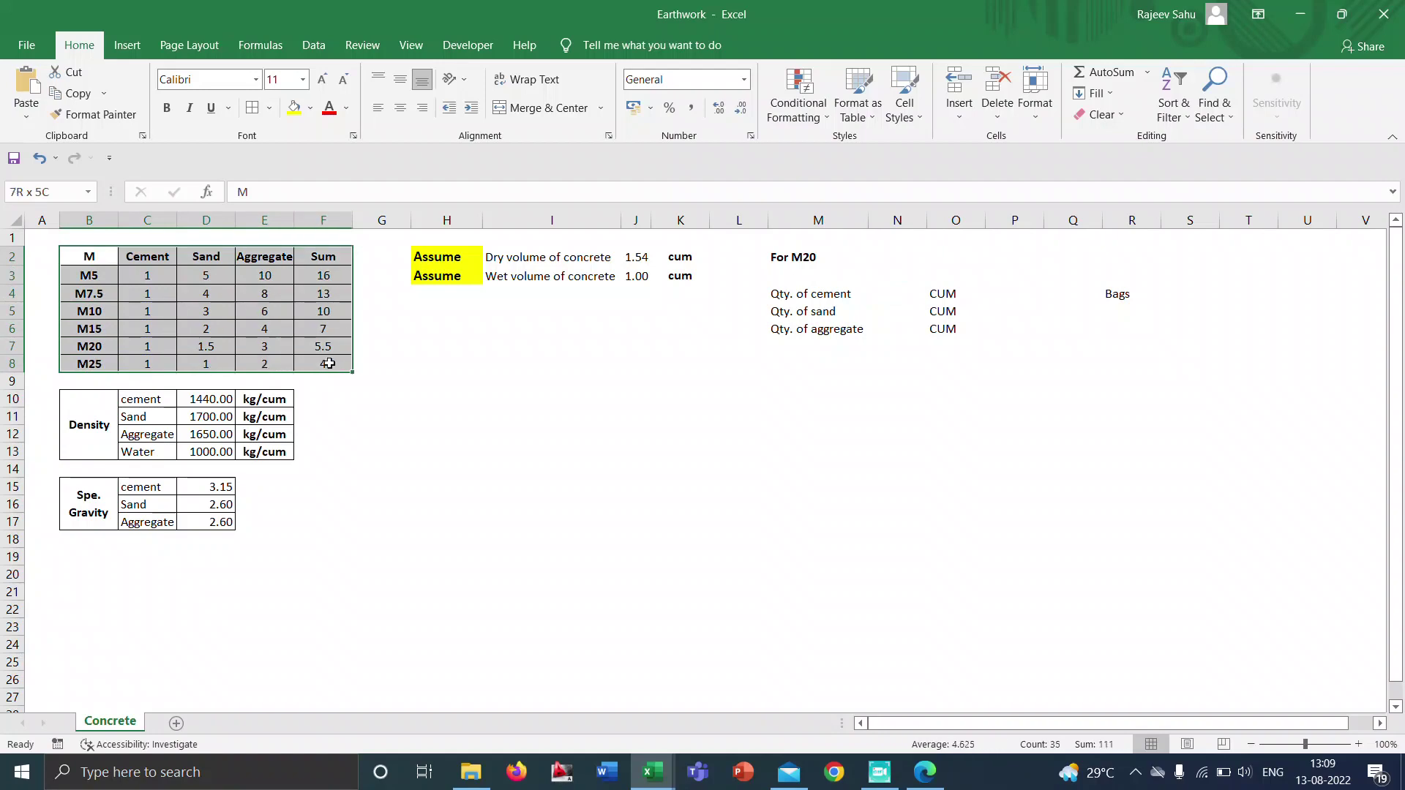
click(401, 360)
Calculate the M20 cement quantity in N4 with the formula =(C7/F7)*J2.
click(888, 294)
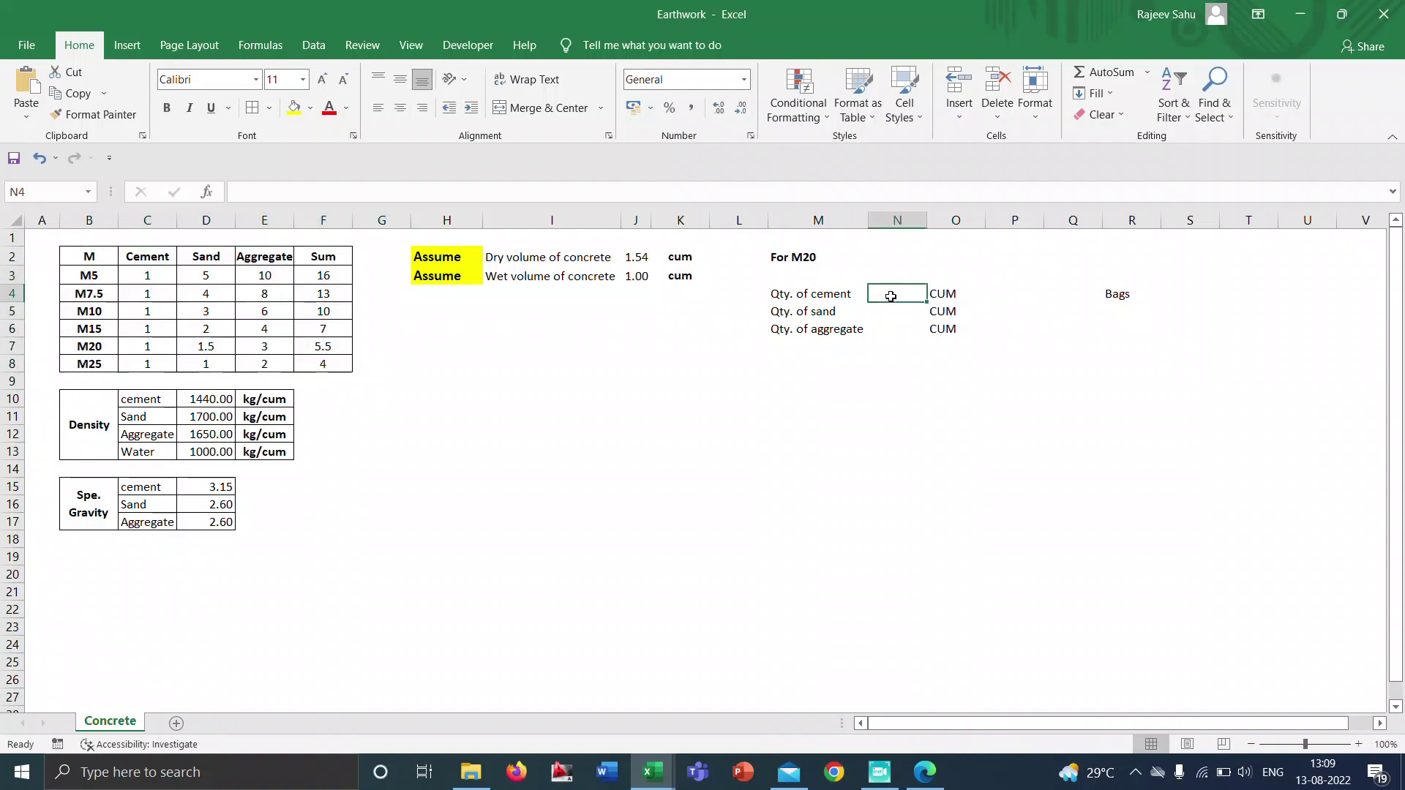
text(=)
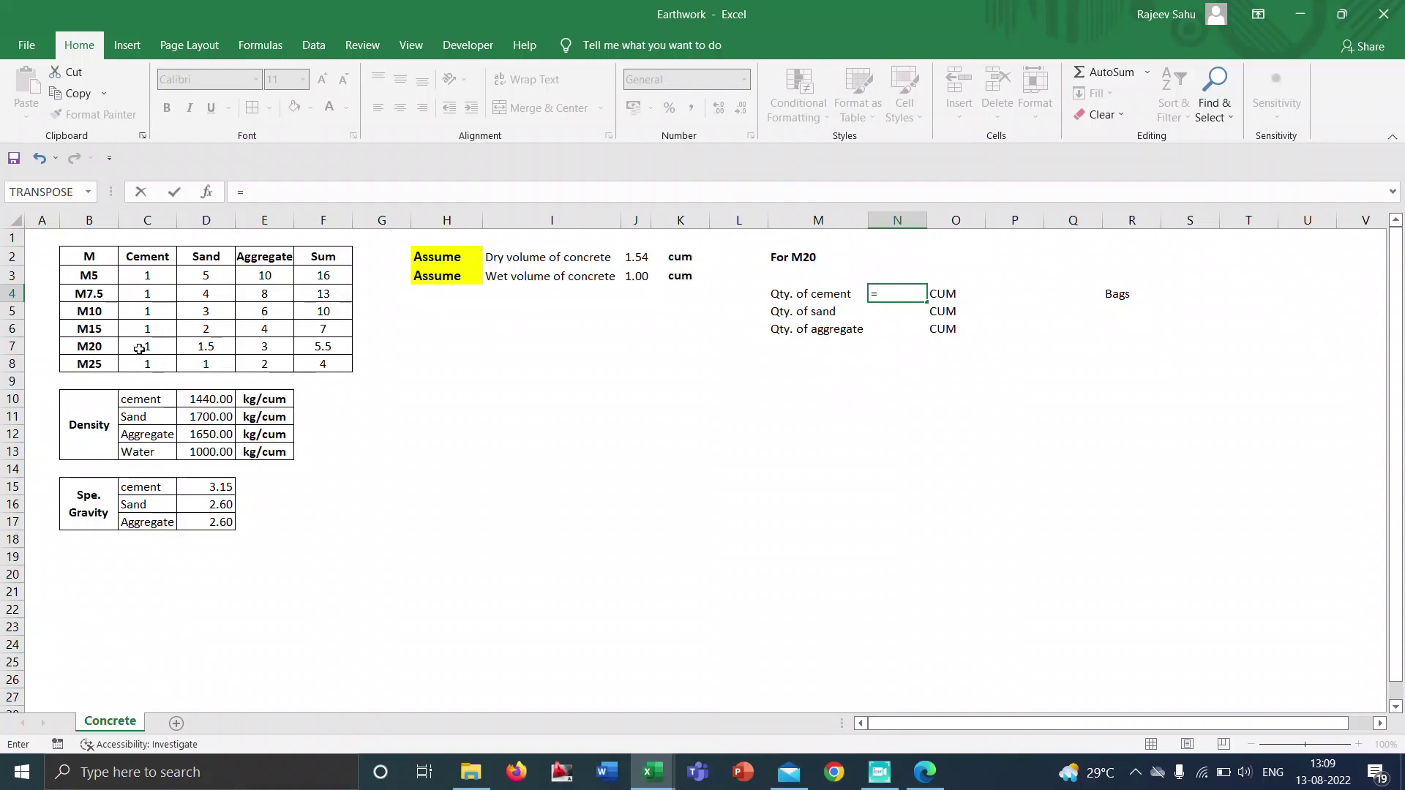
text(()
click(149, 348)
text(/)
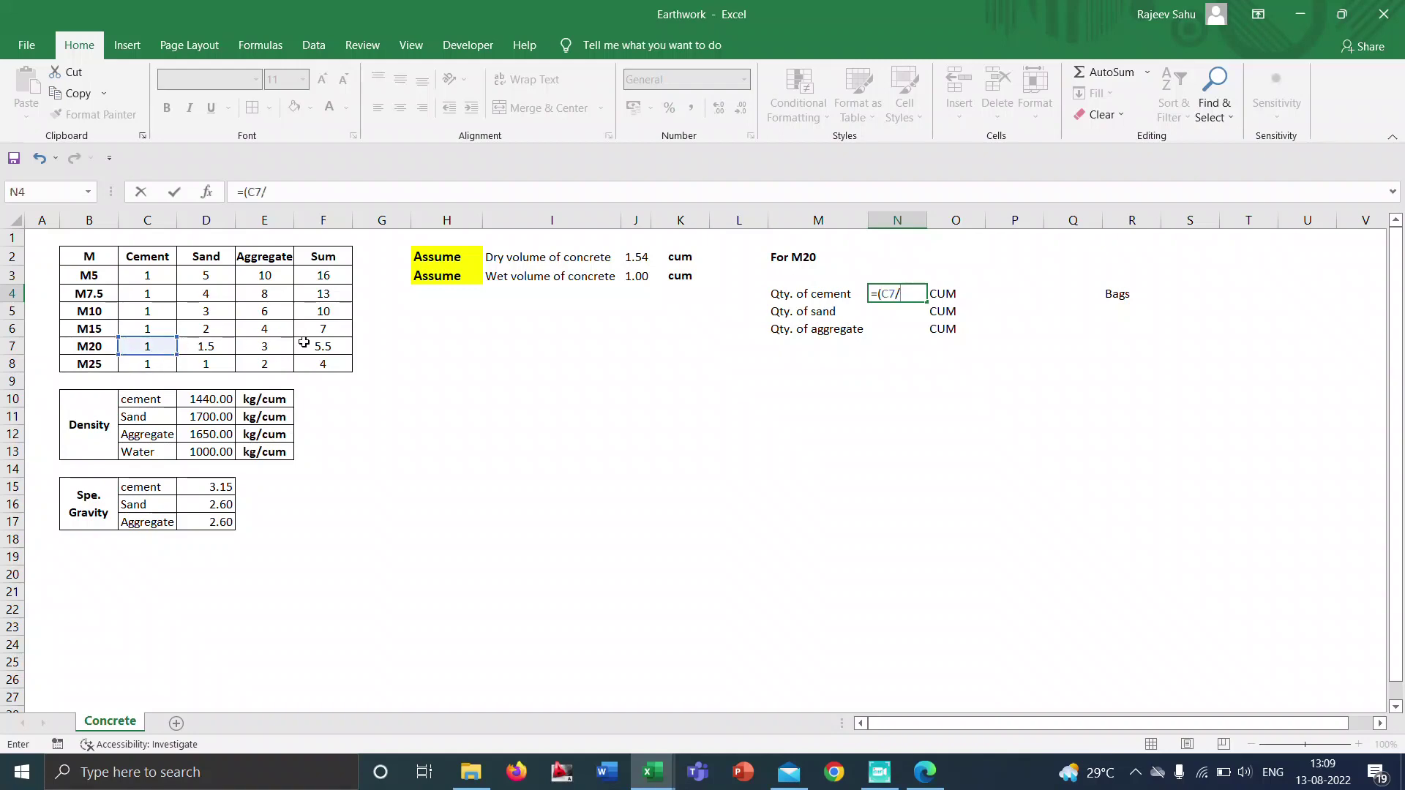
click(308, 346)
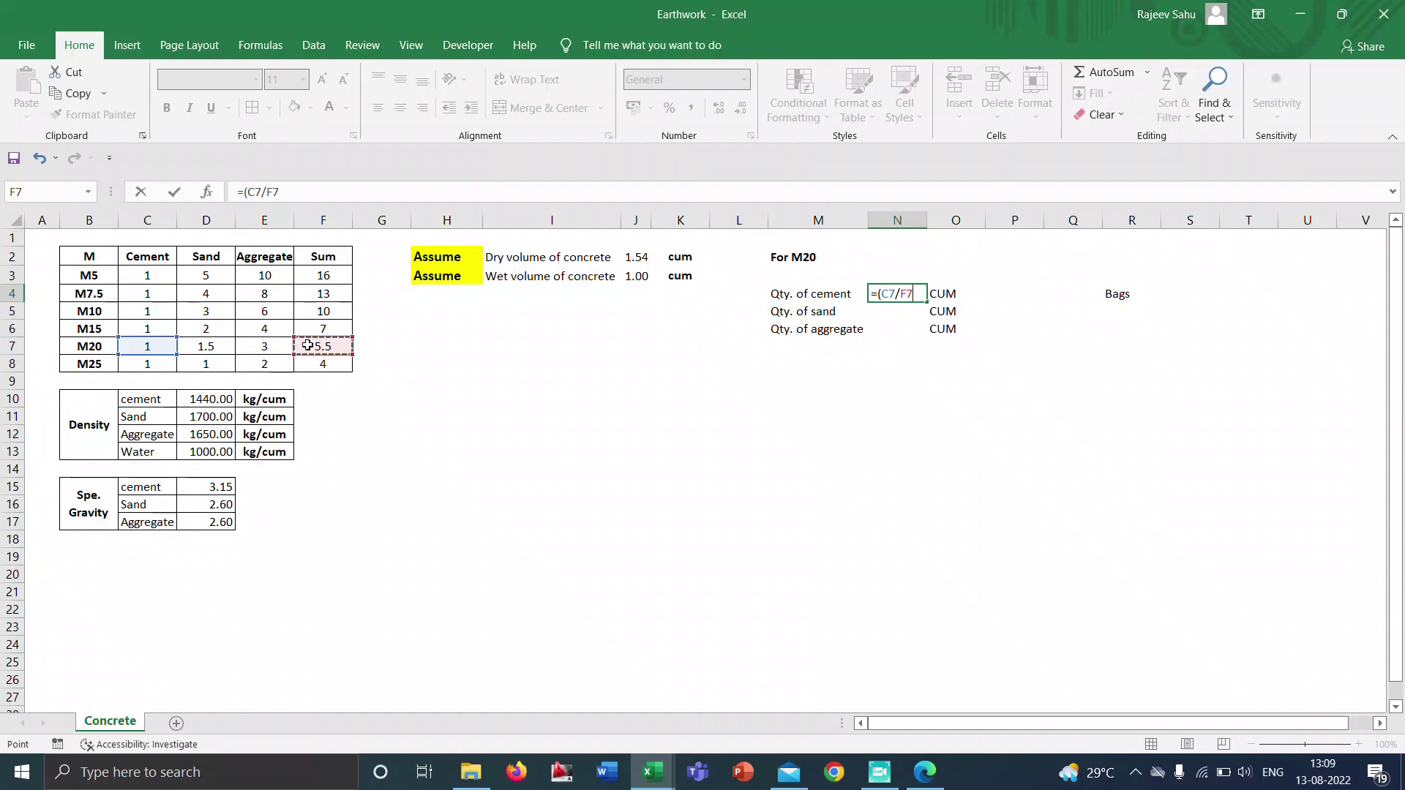
text()*)
click(636, 256)
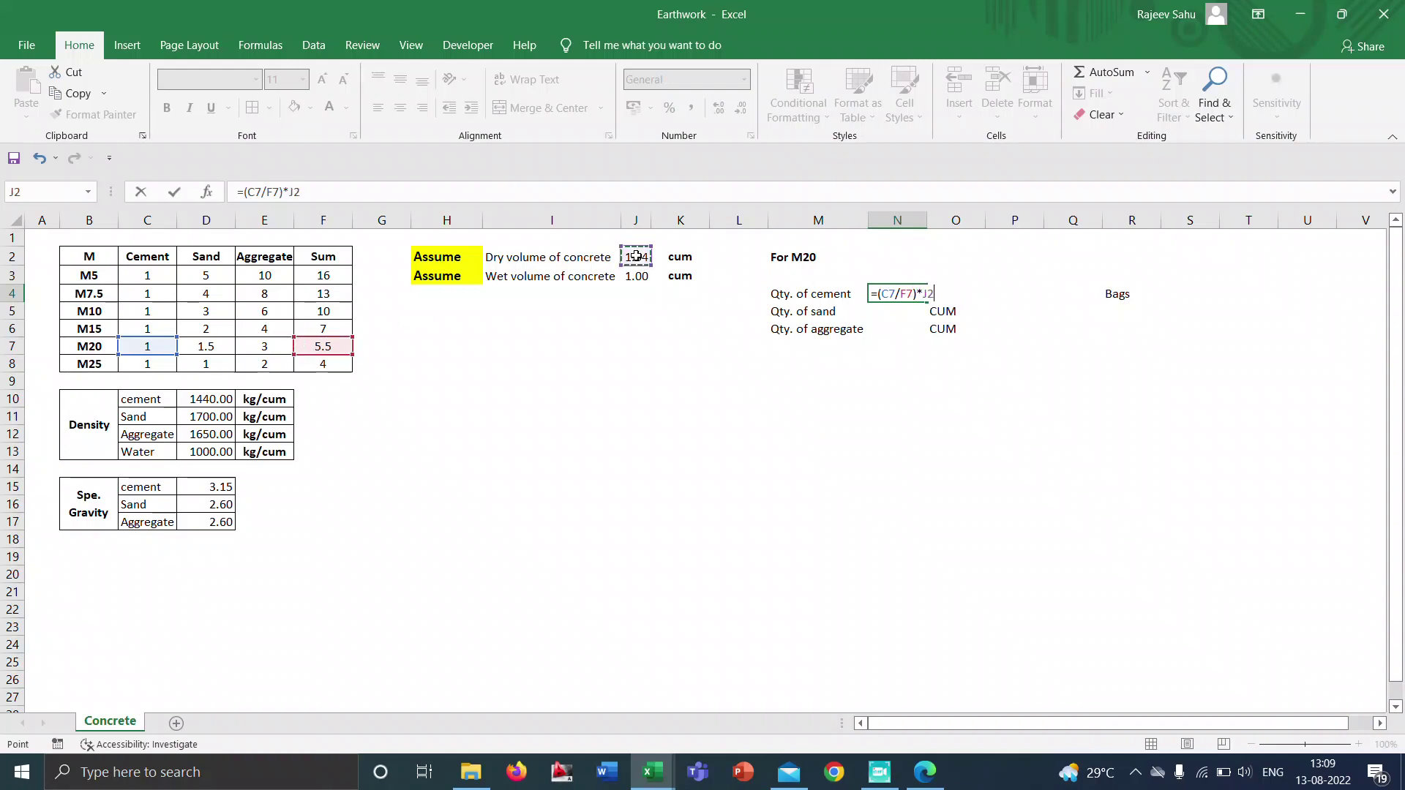
key(Return)
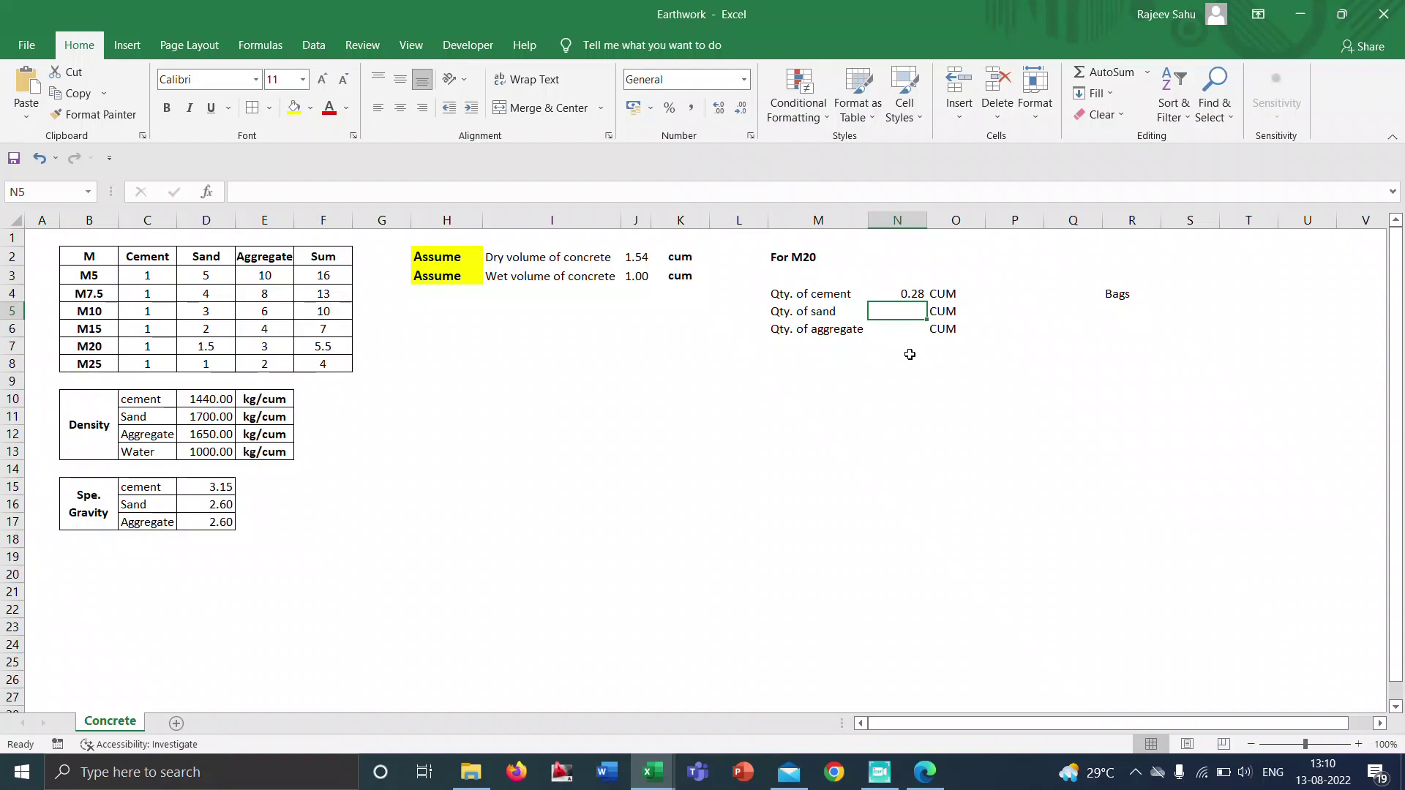
Calculate the M20 sand quantity in N5 with the formula =(D7/F7)*J2.
text(=)
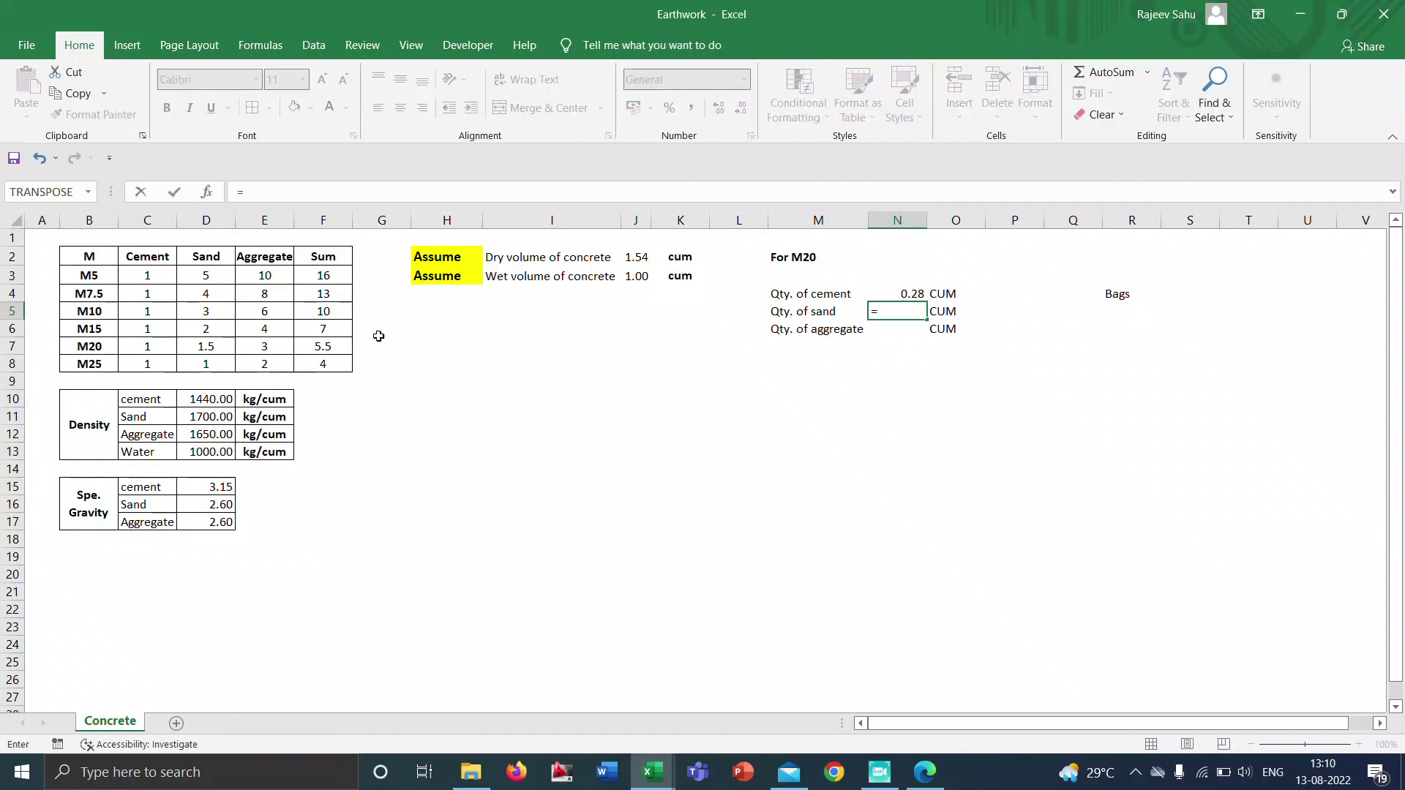
click(224, 348)
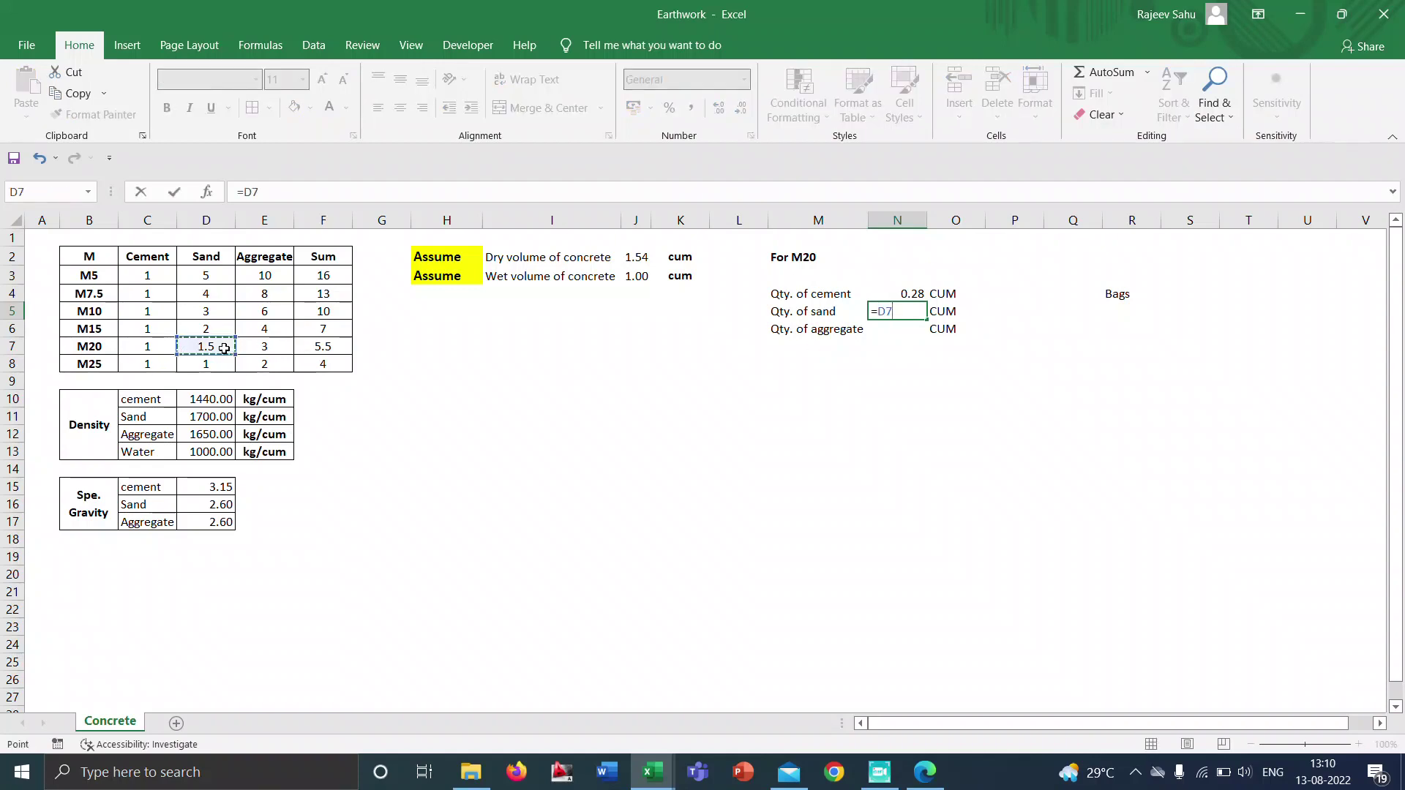
text(/)
key(BackSpace)
key(BackSpace)
key(BackSpace)
text(()
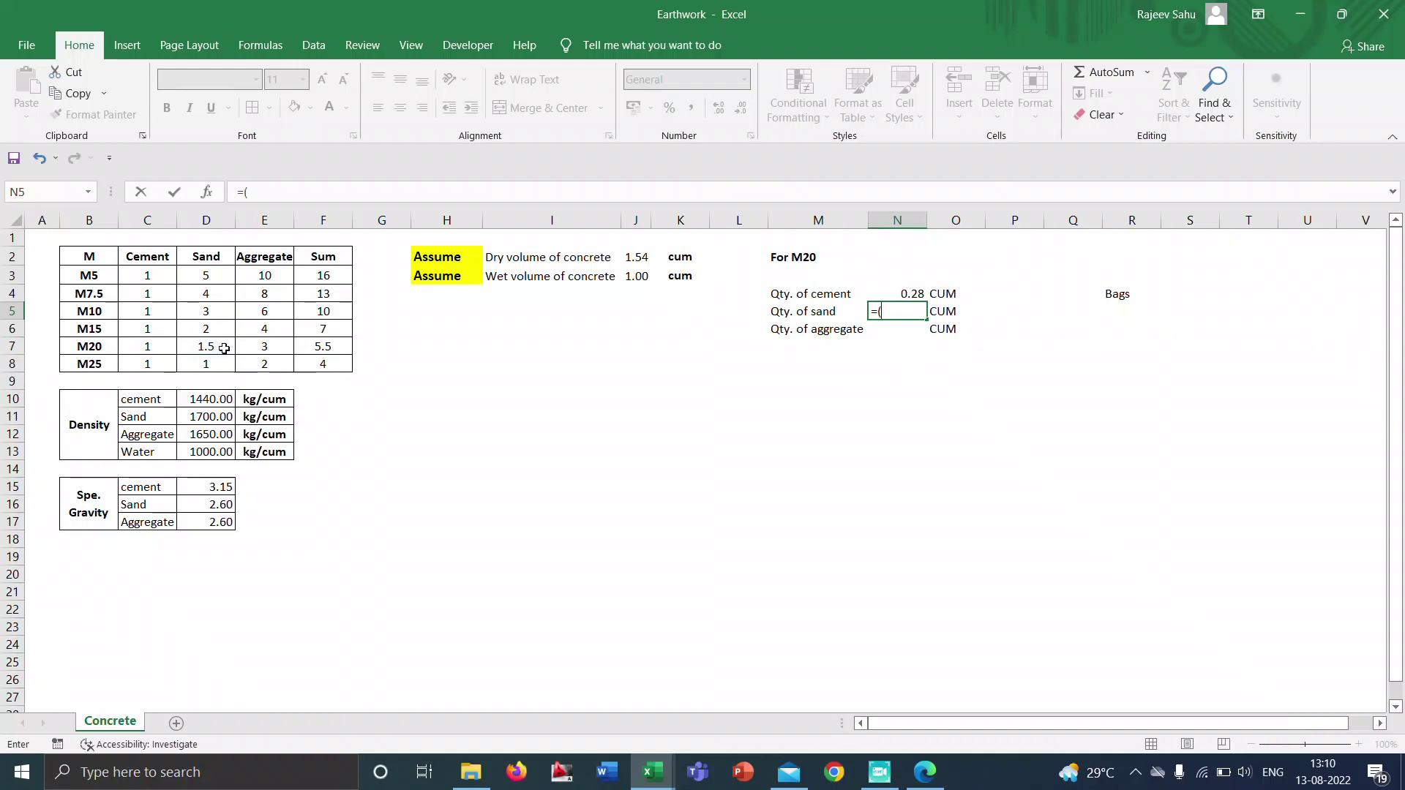
click(223, 348)
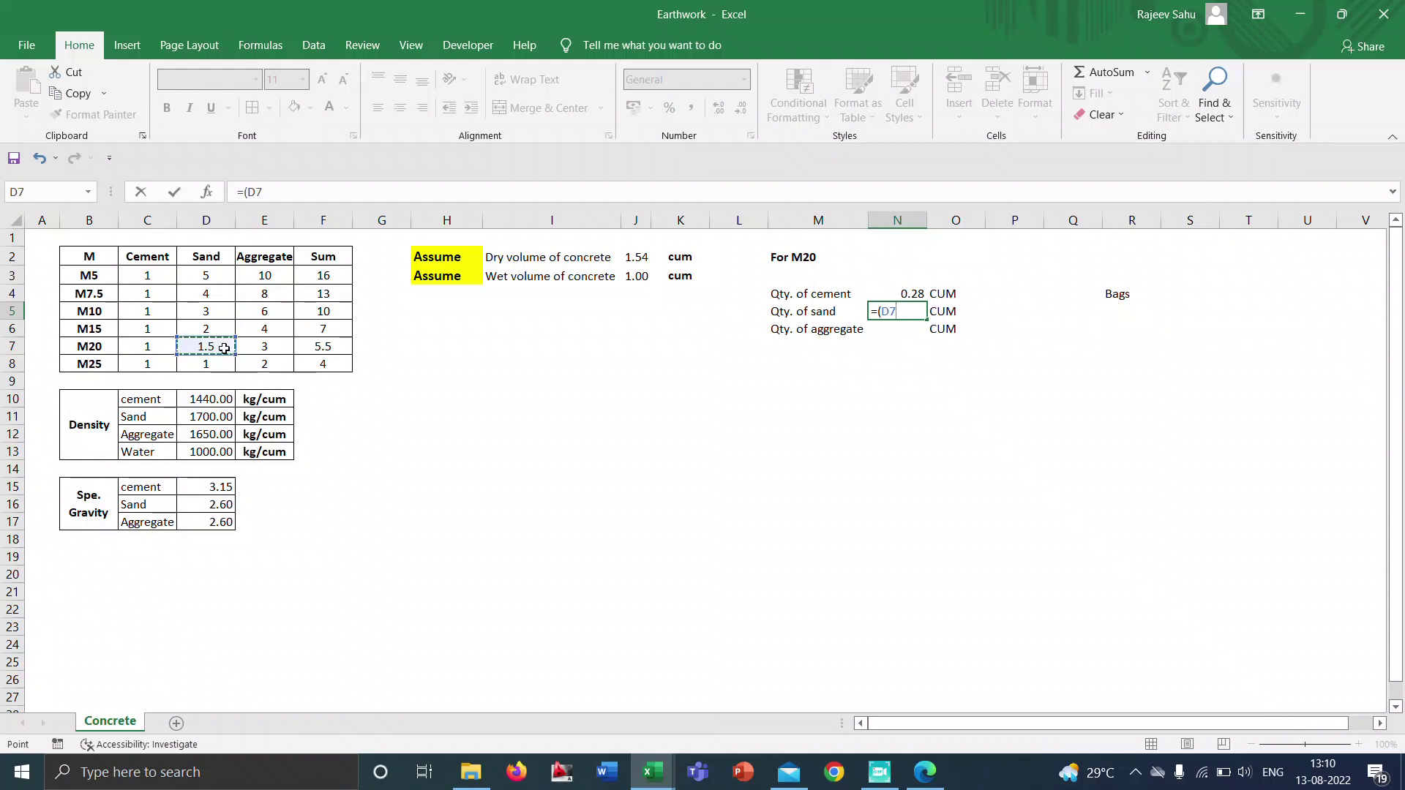
text(/)
click(322, 346)
text())
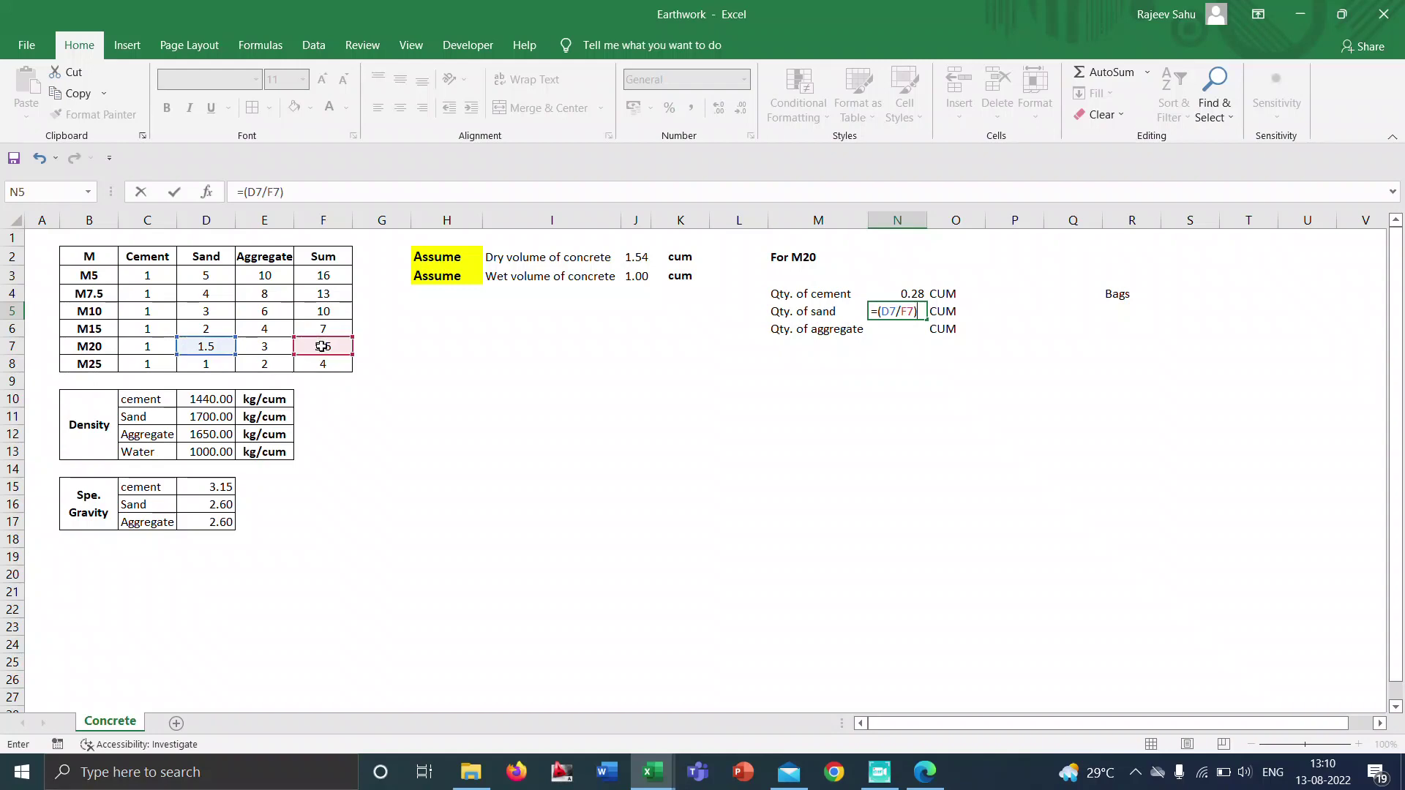
text(*)
click(637, 257)
key(Return)
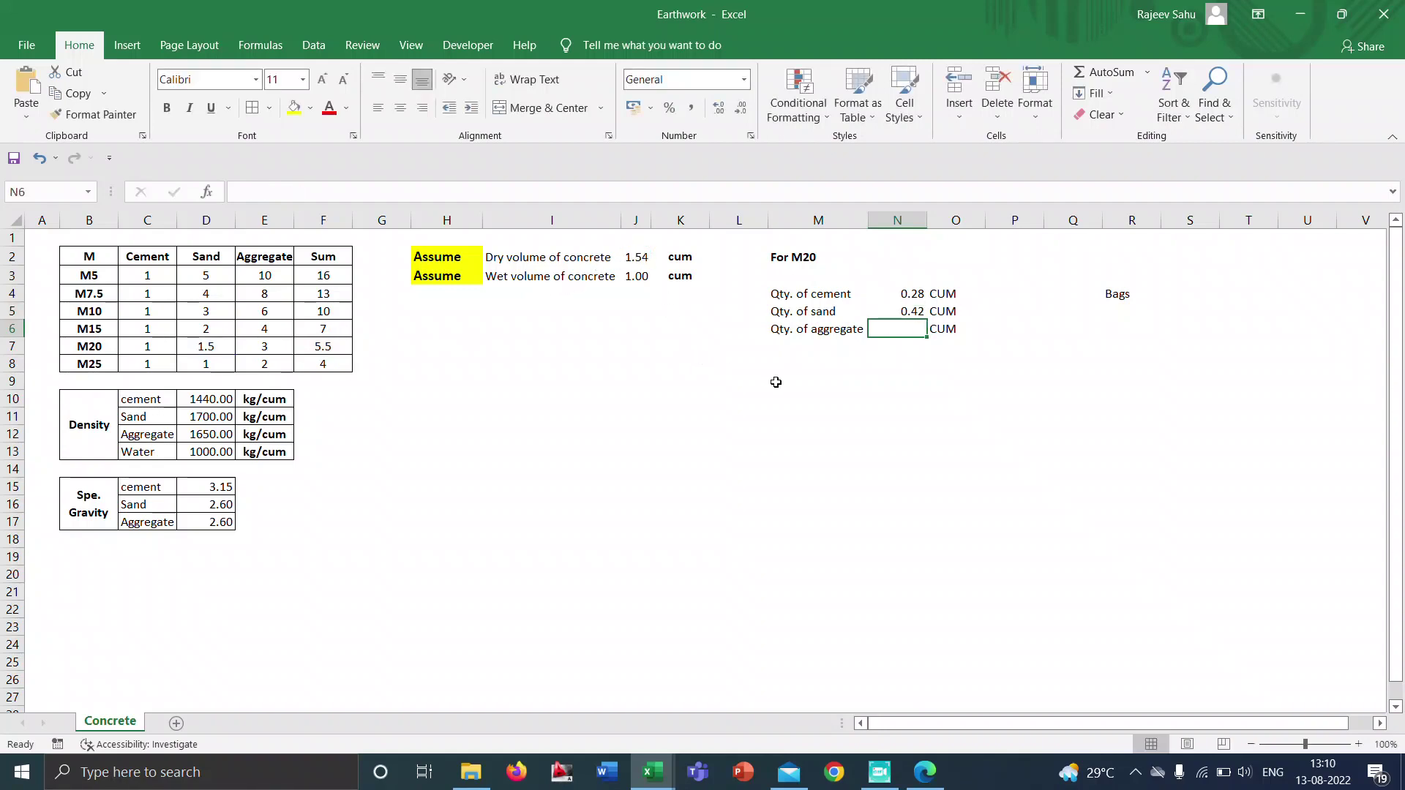
Calculate the M20 aggregate quantity in N6 with the formula =(E7/F7)*J2.
text(=)
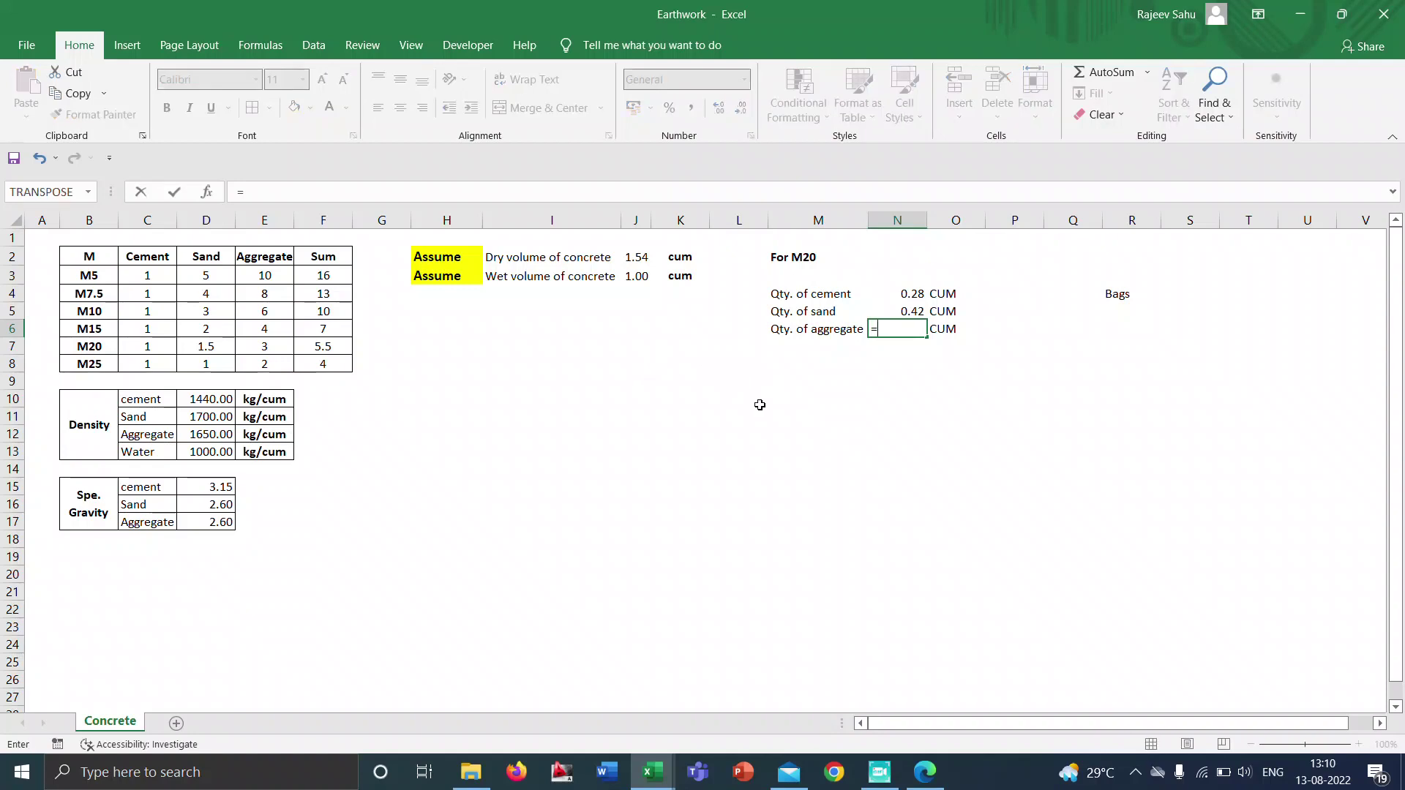
text(()
click(276, 347)
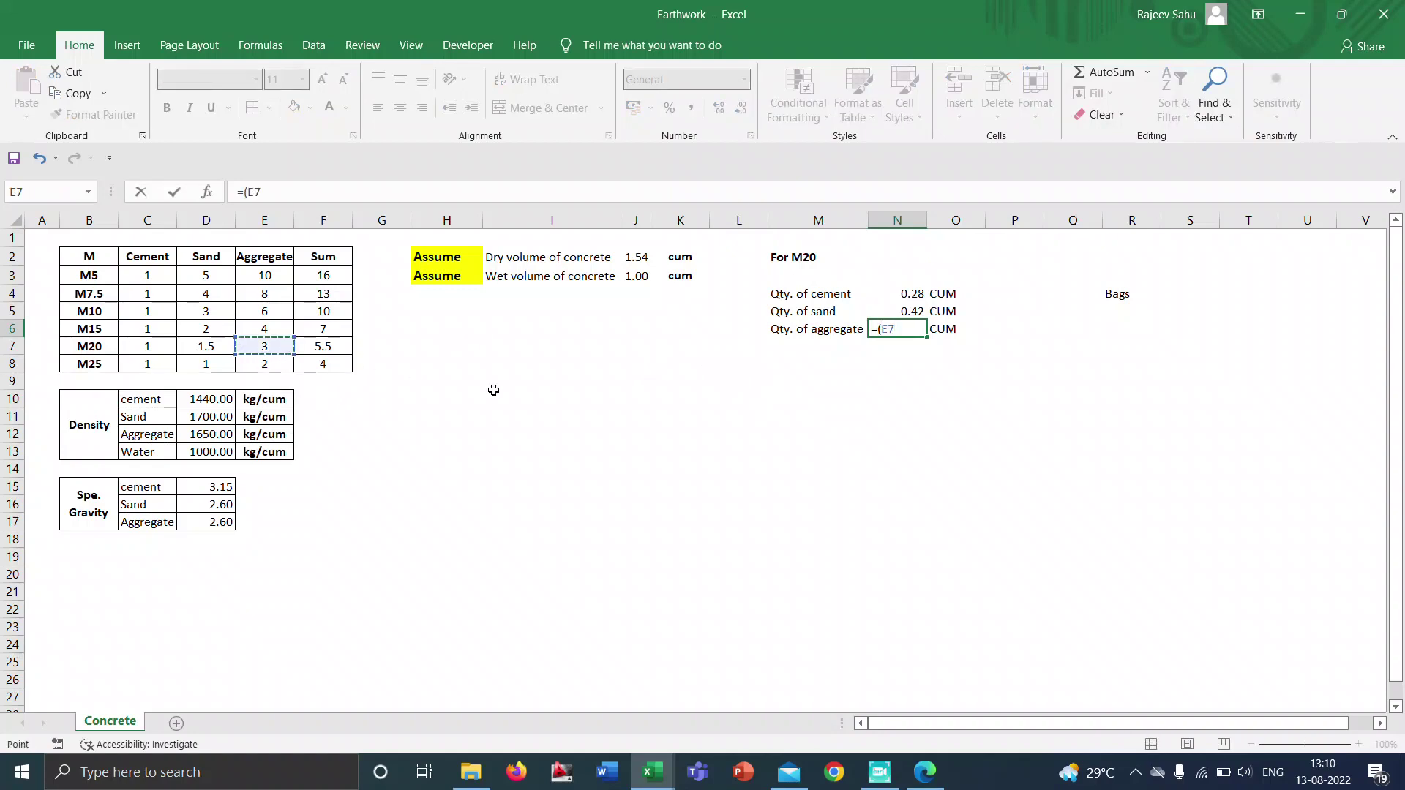
text(/)
click(342, 347)
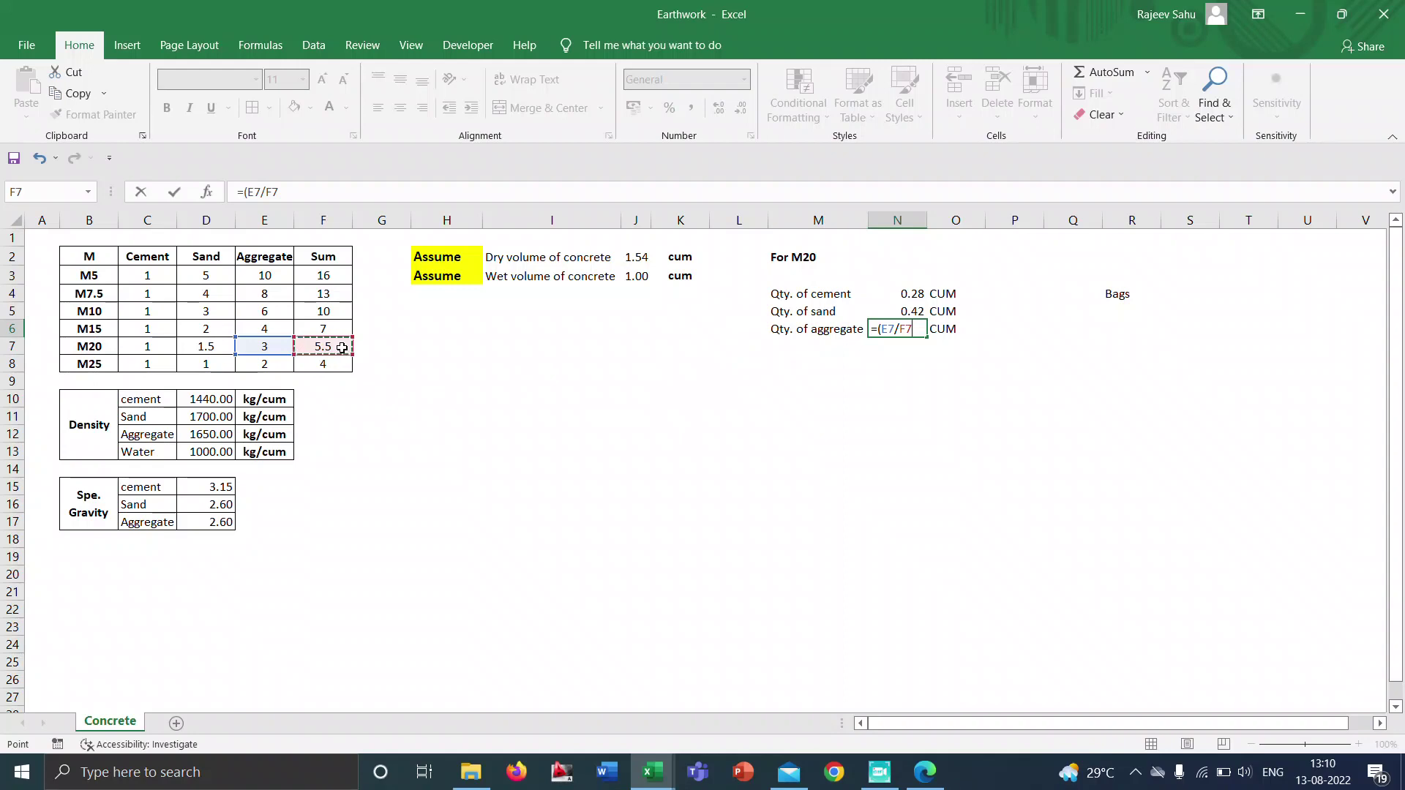
text()*)
click(638, 257)
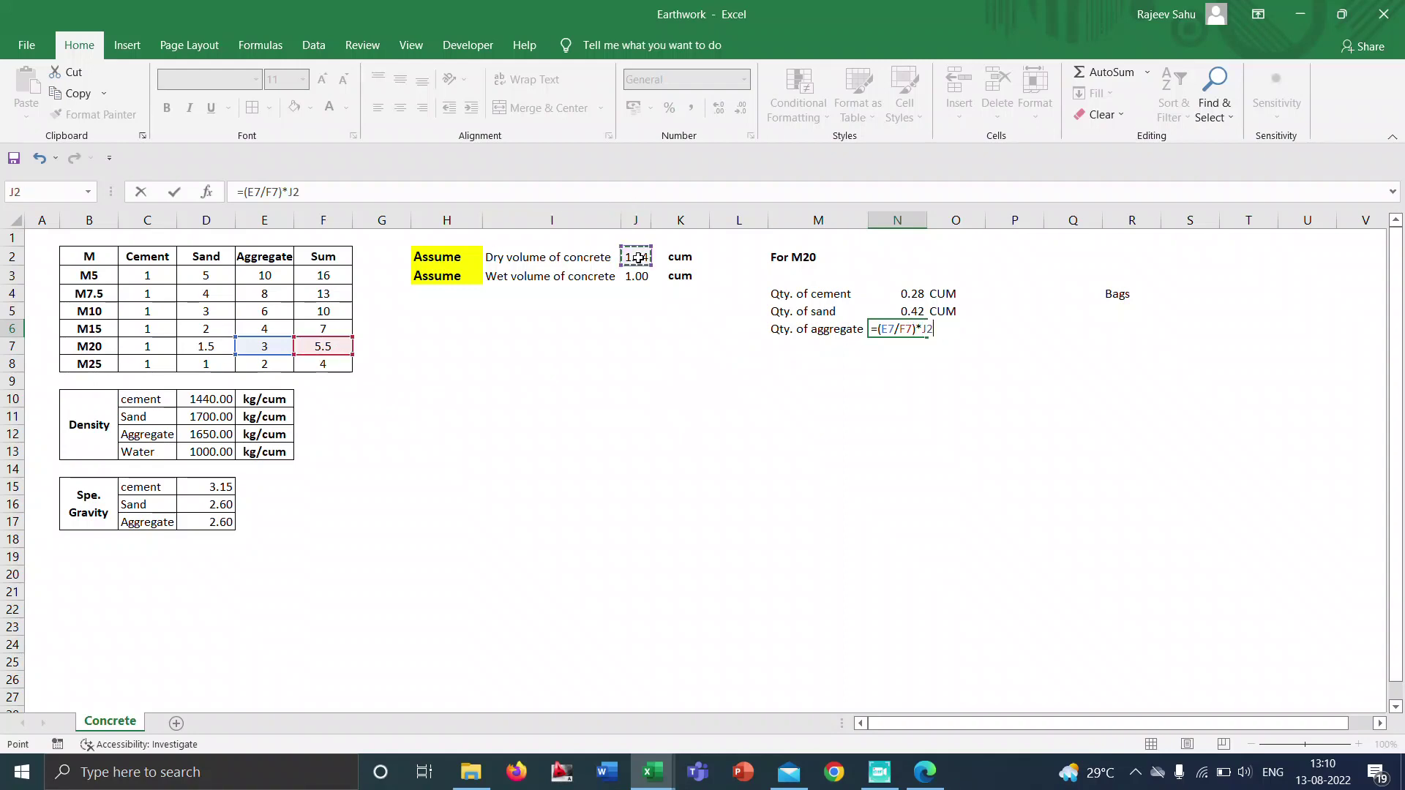
key(Return)
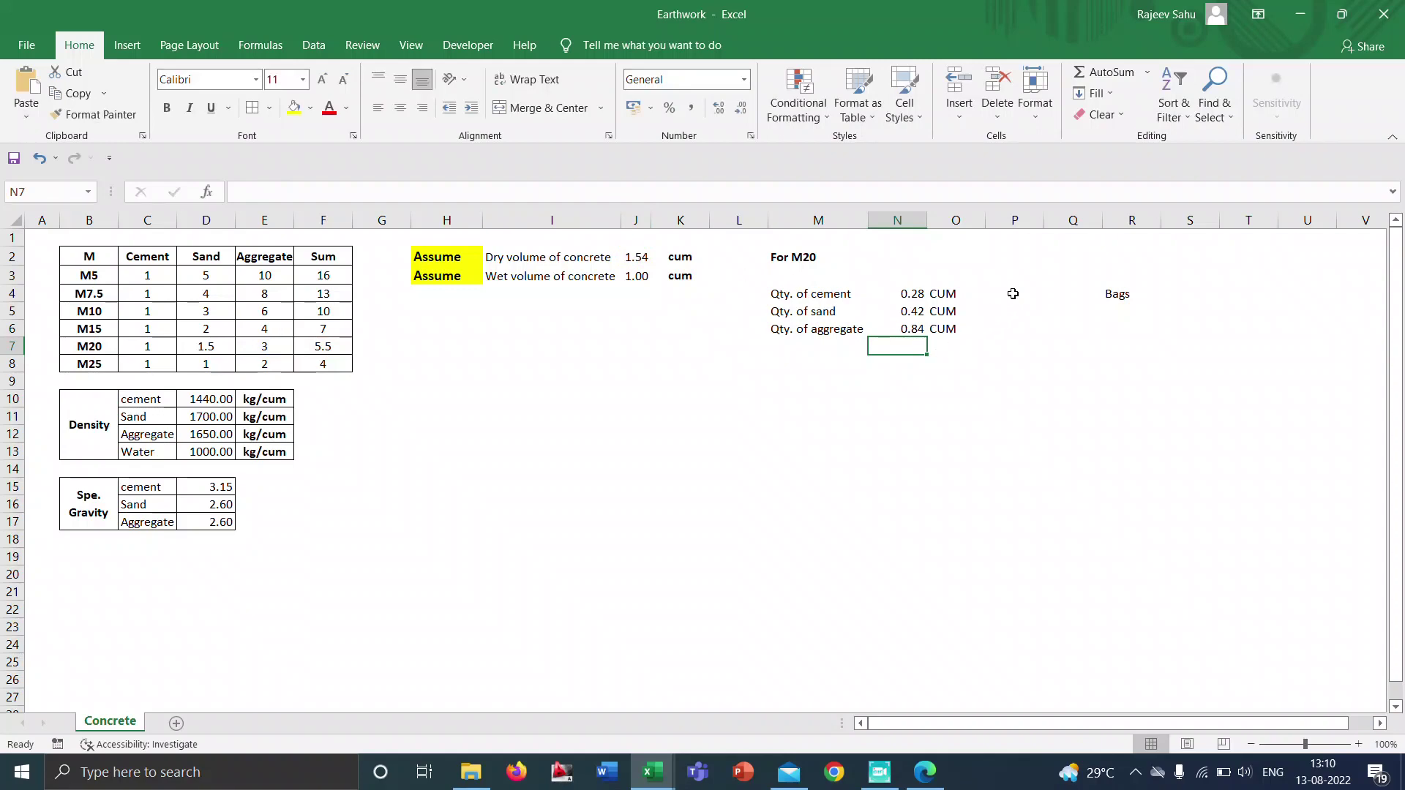
Convert the cement volume to weight in P4 by multiplying it by the cement density with =N4*D10.
click(1009, 295)
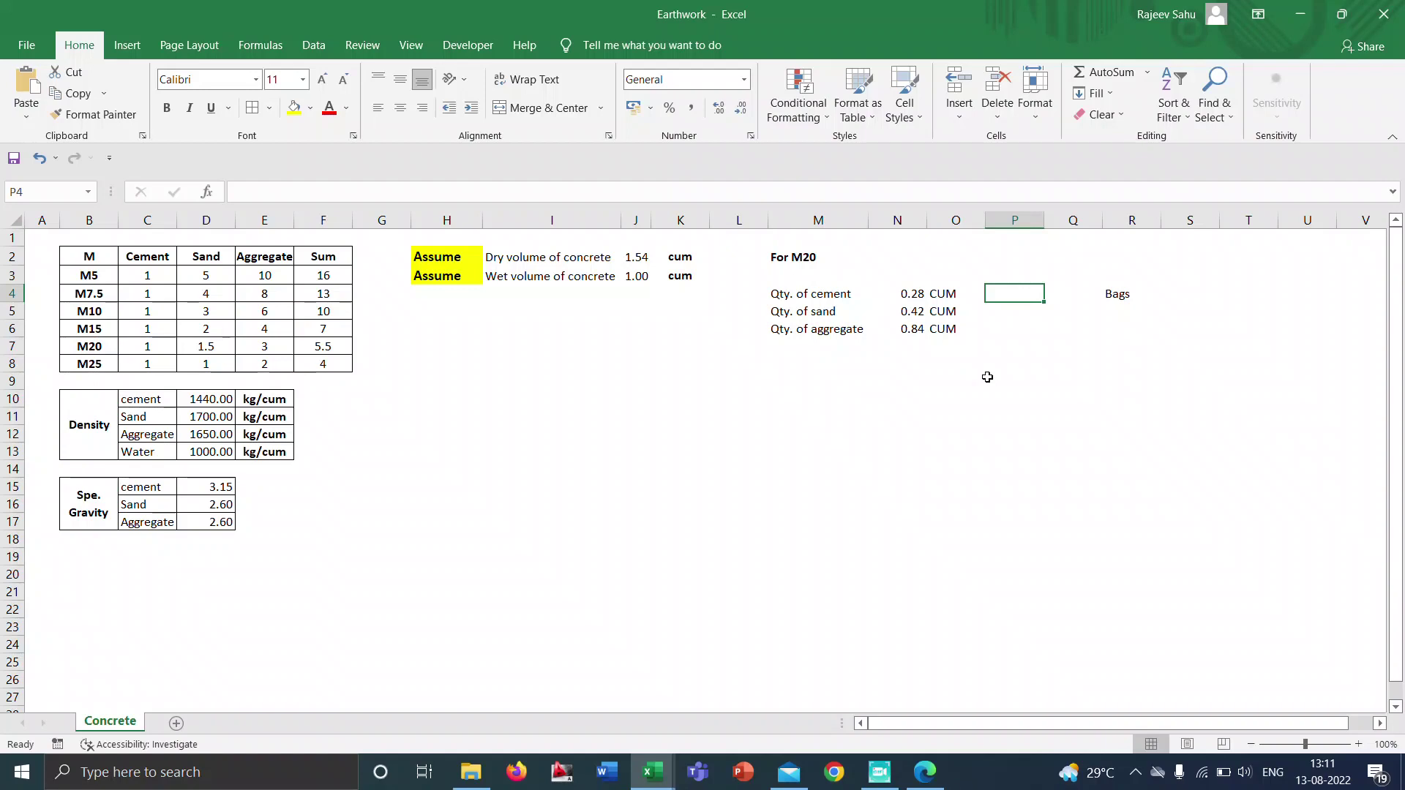
text(=)
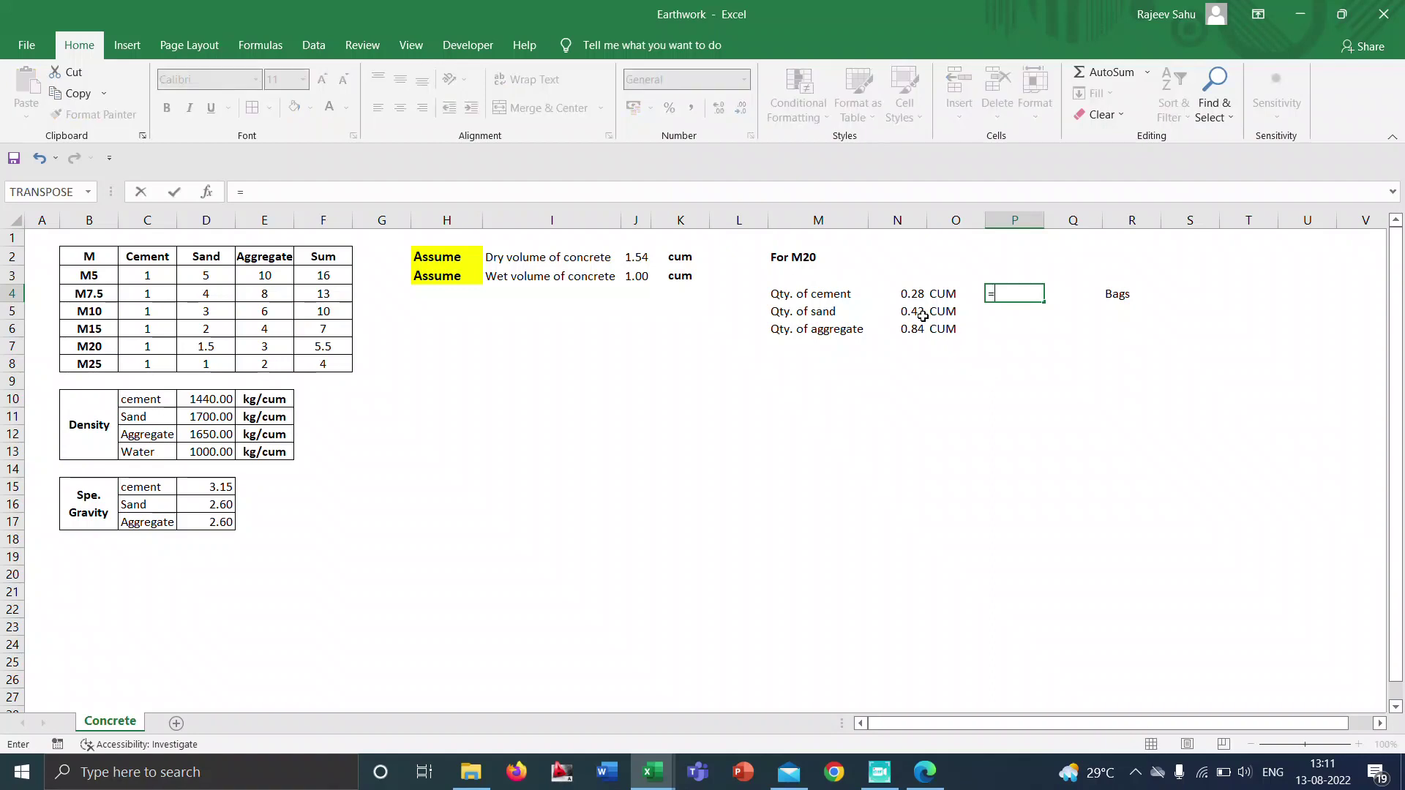
click(913, 294)
text(*)
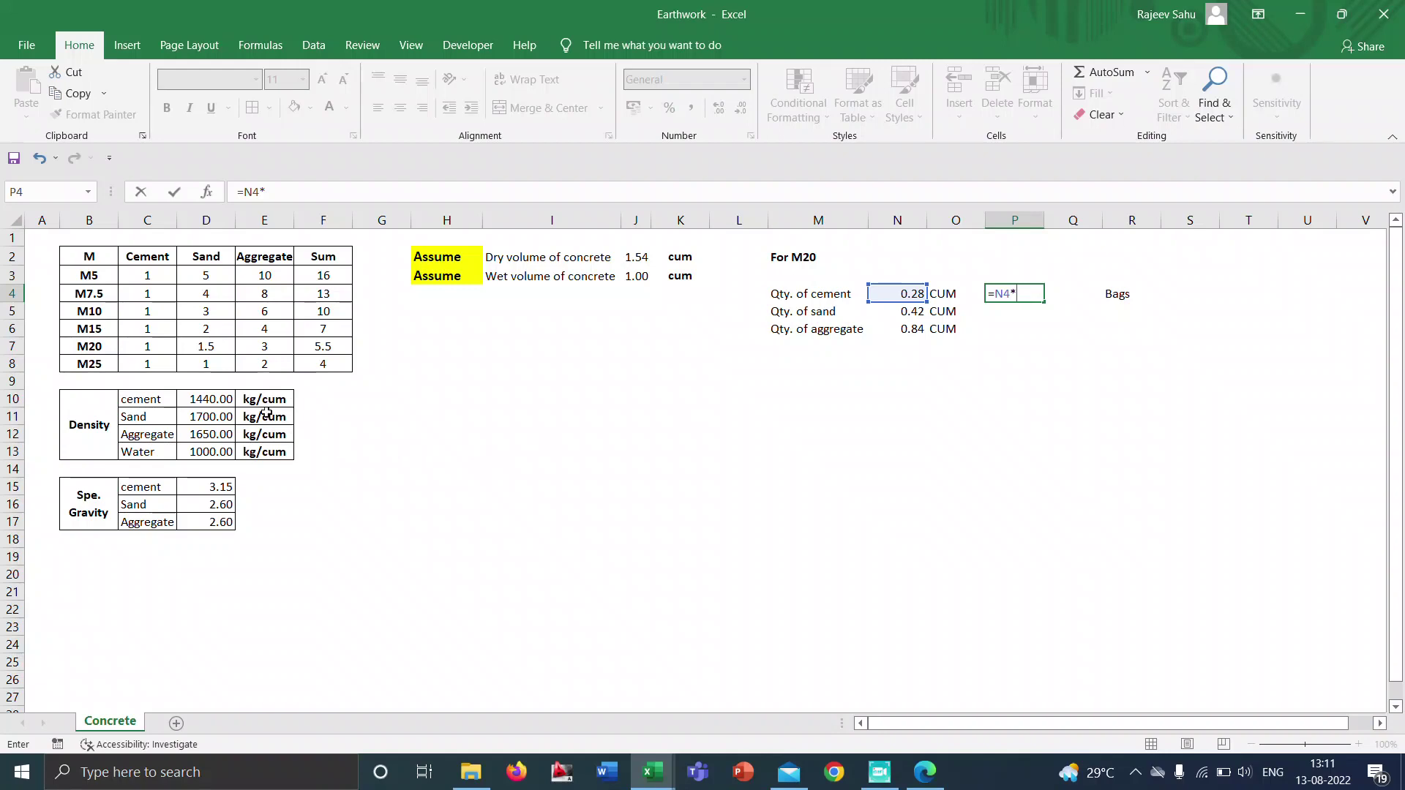
click(221, 401)
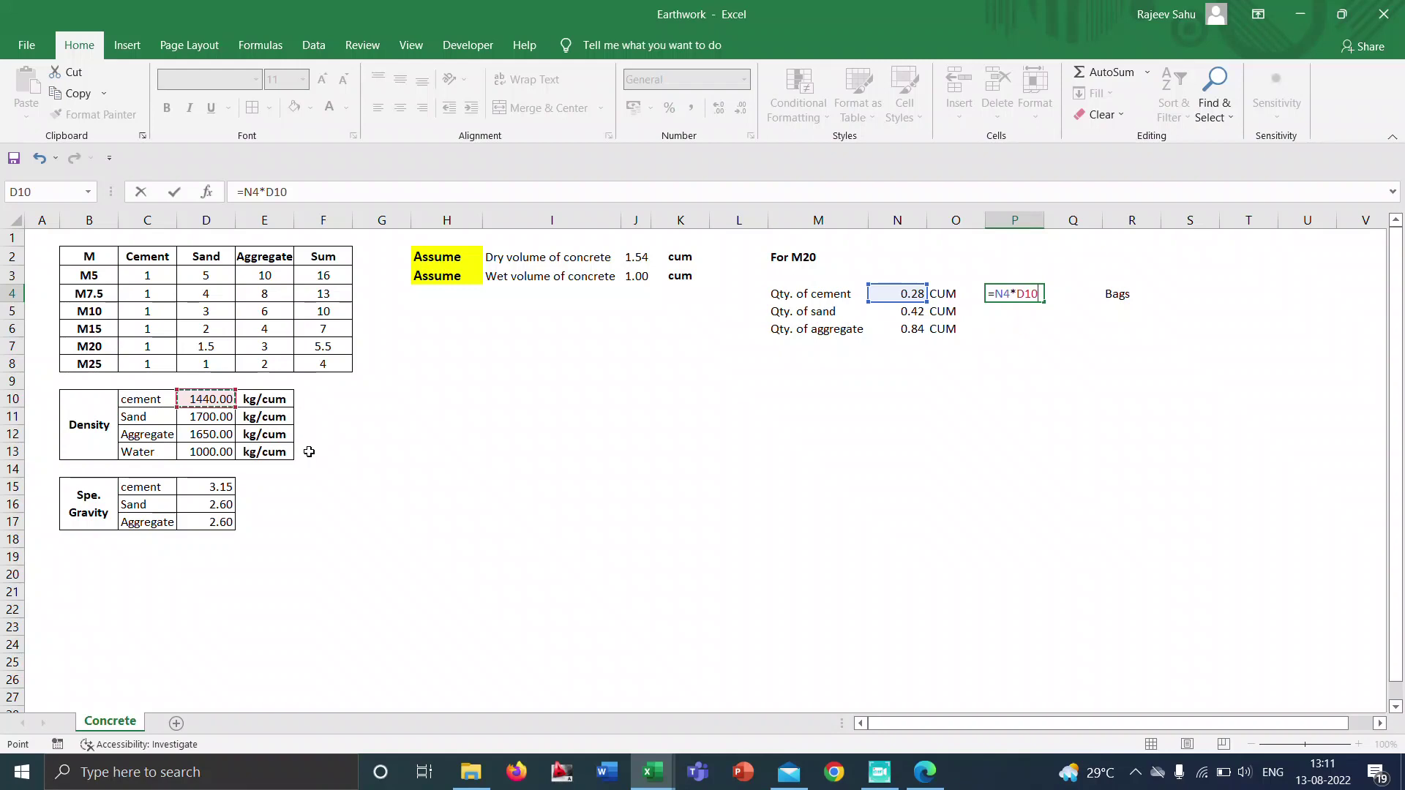
key(Return)
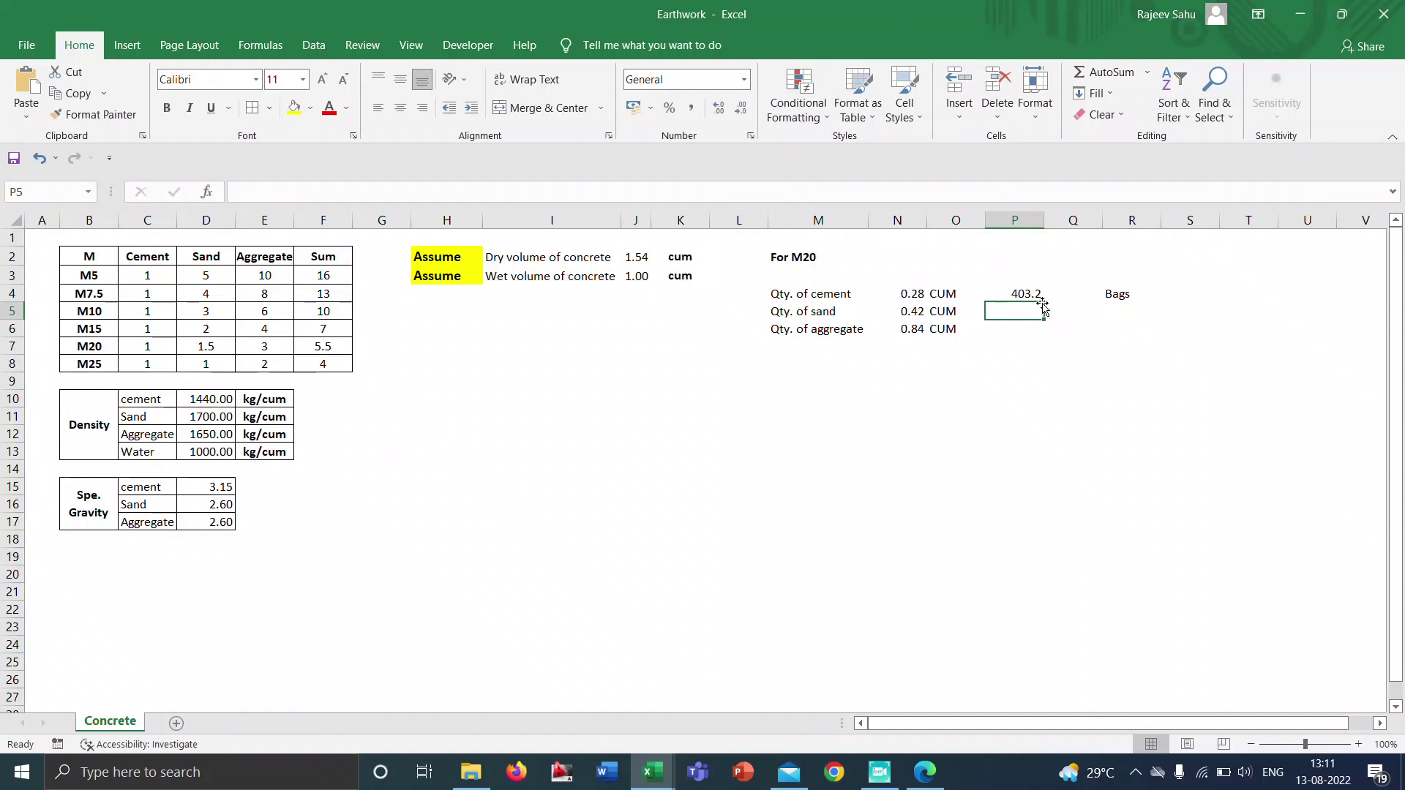
Label the cement weight with the unit Kg in Q4.
click(1064, 295)
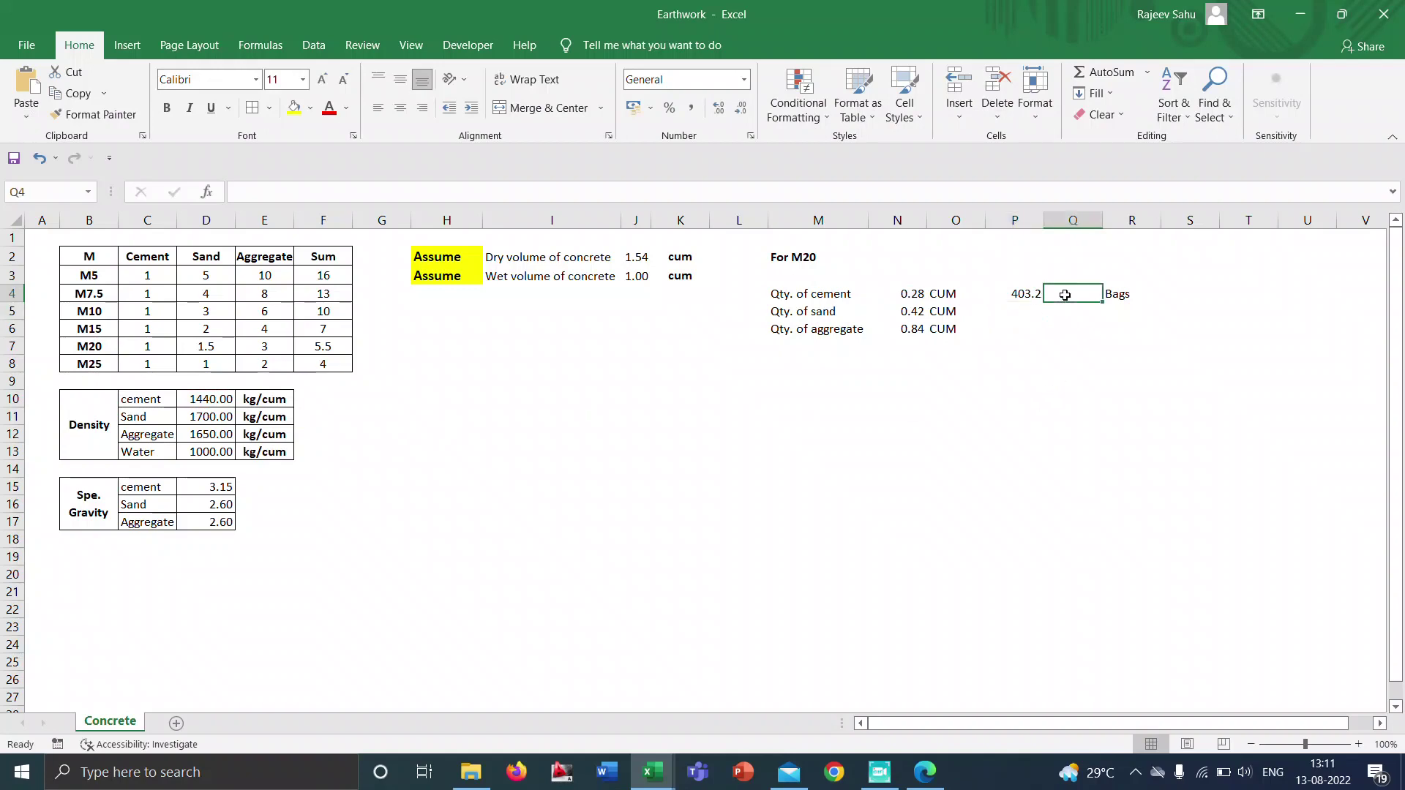
text(Kg)
key(Return)
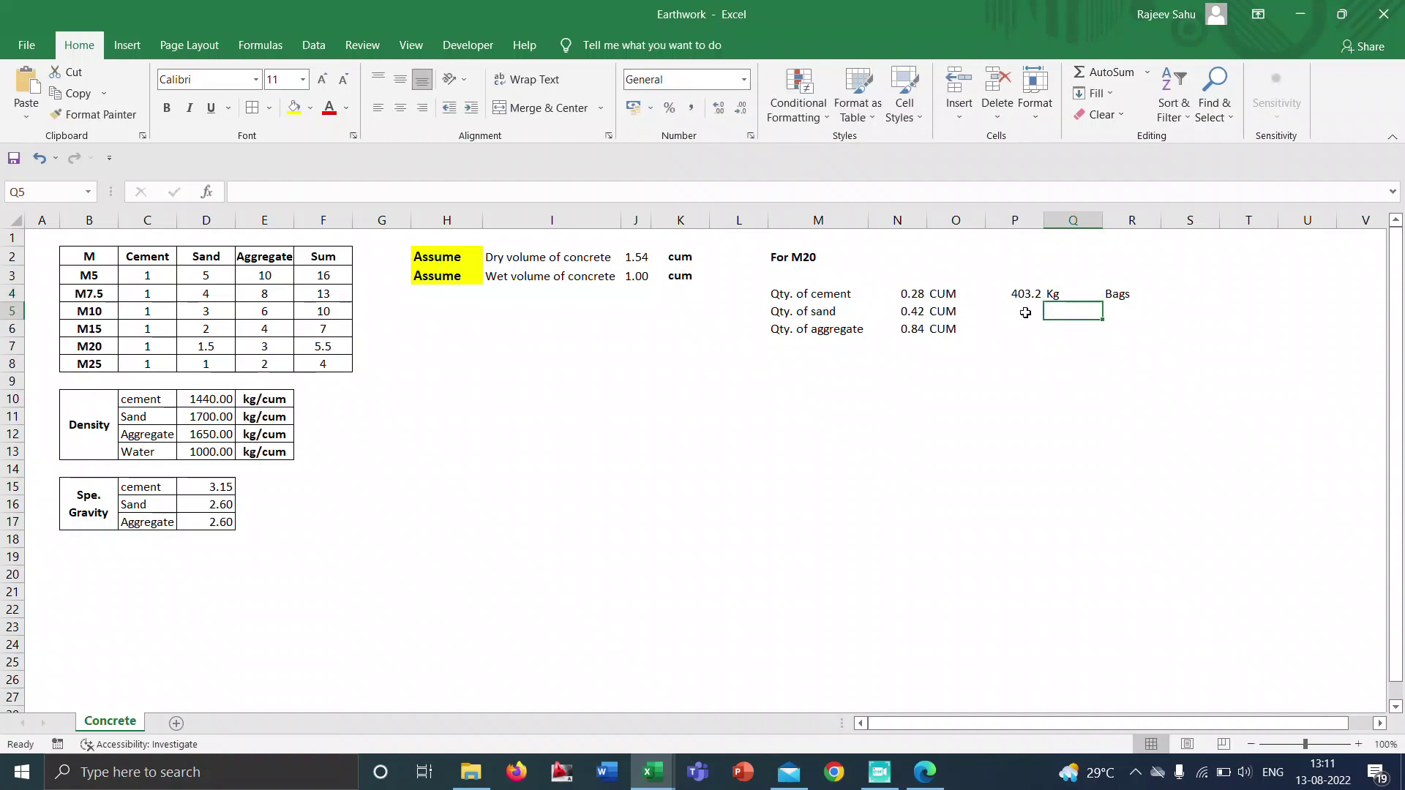
Calculate the sand weight in P5 with =N5*D11 and fill the Kg unit from Q4 down to Q6.
click(1025, 312)
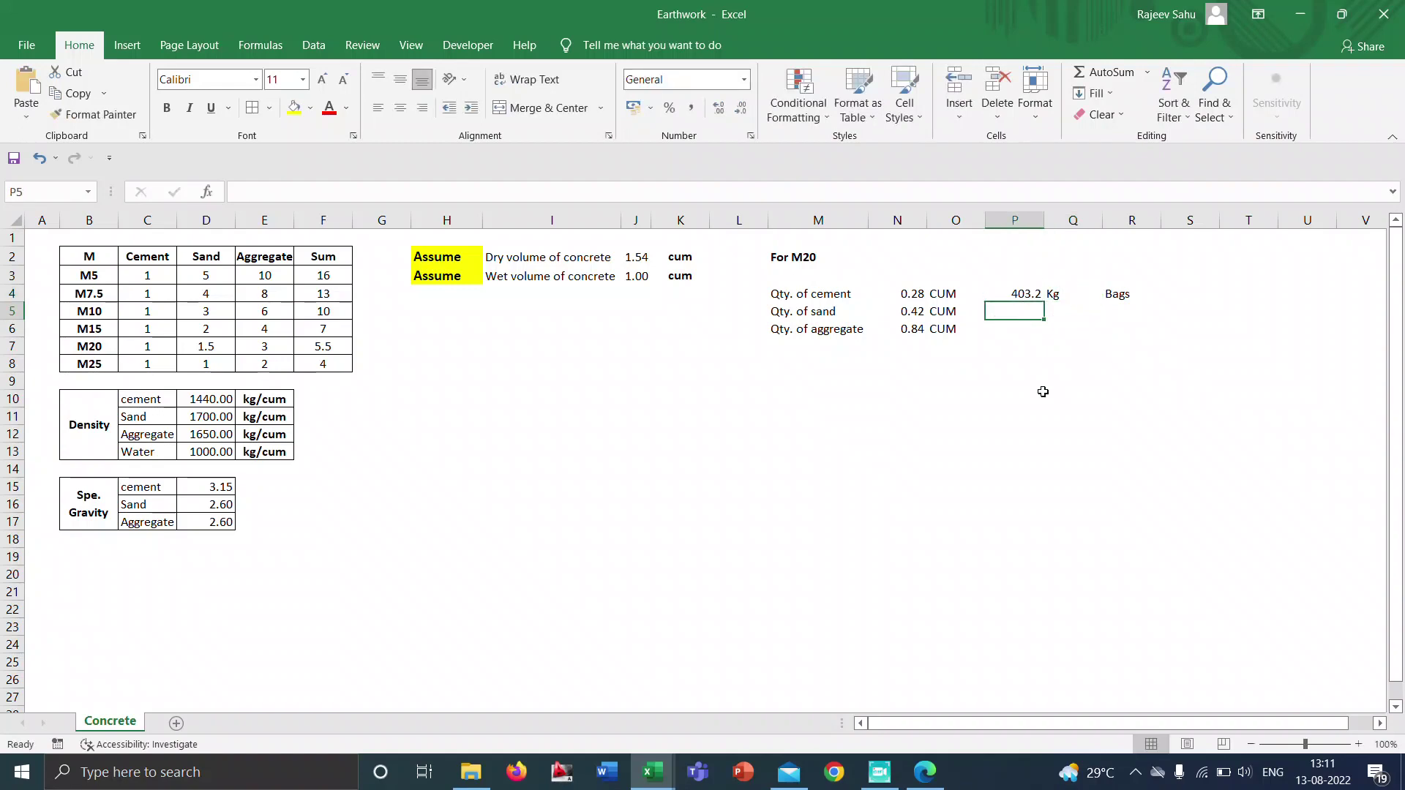
text(=)
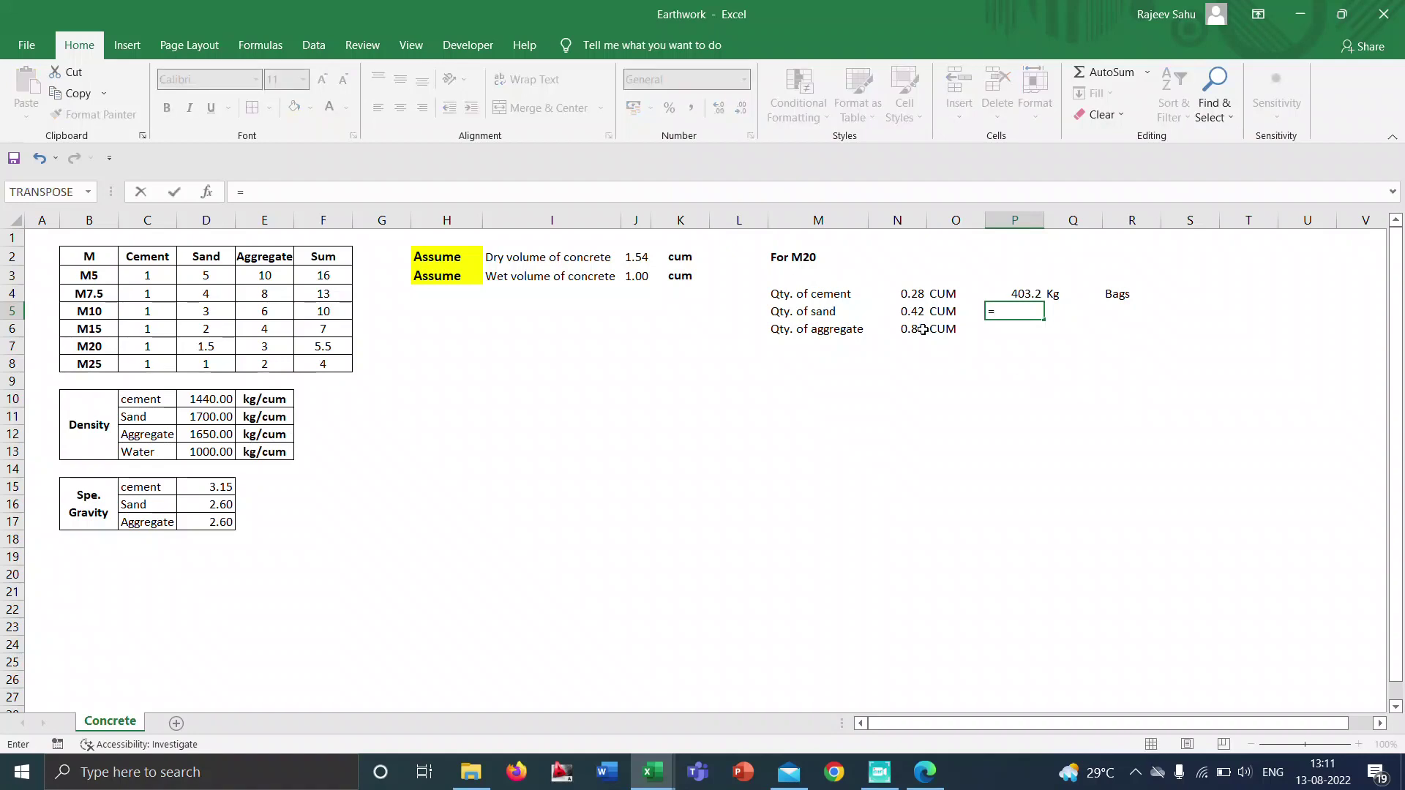
click(909, 311)
text(*)
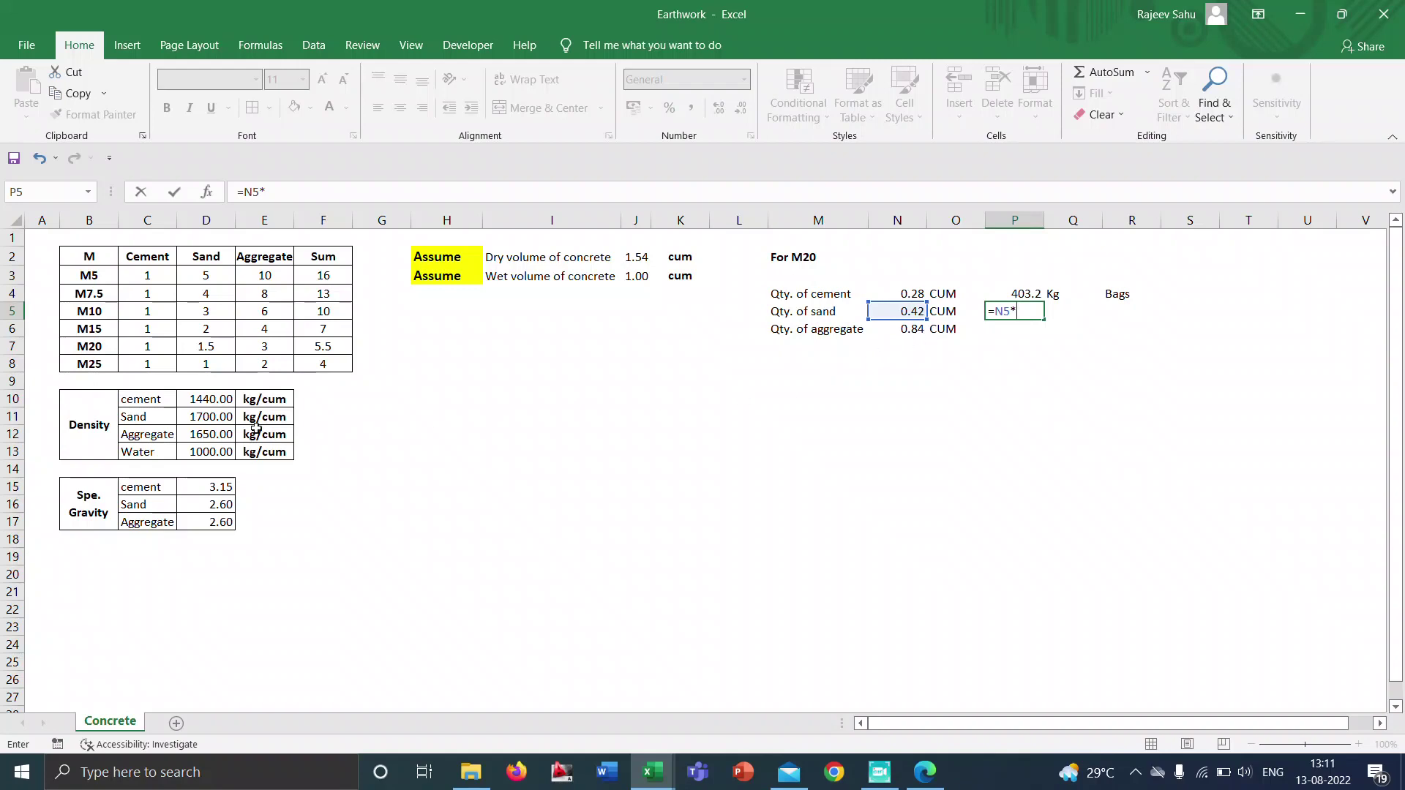
click(219, 418)
key(Return)
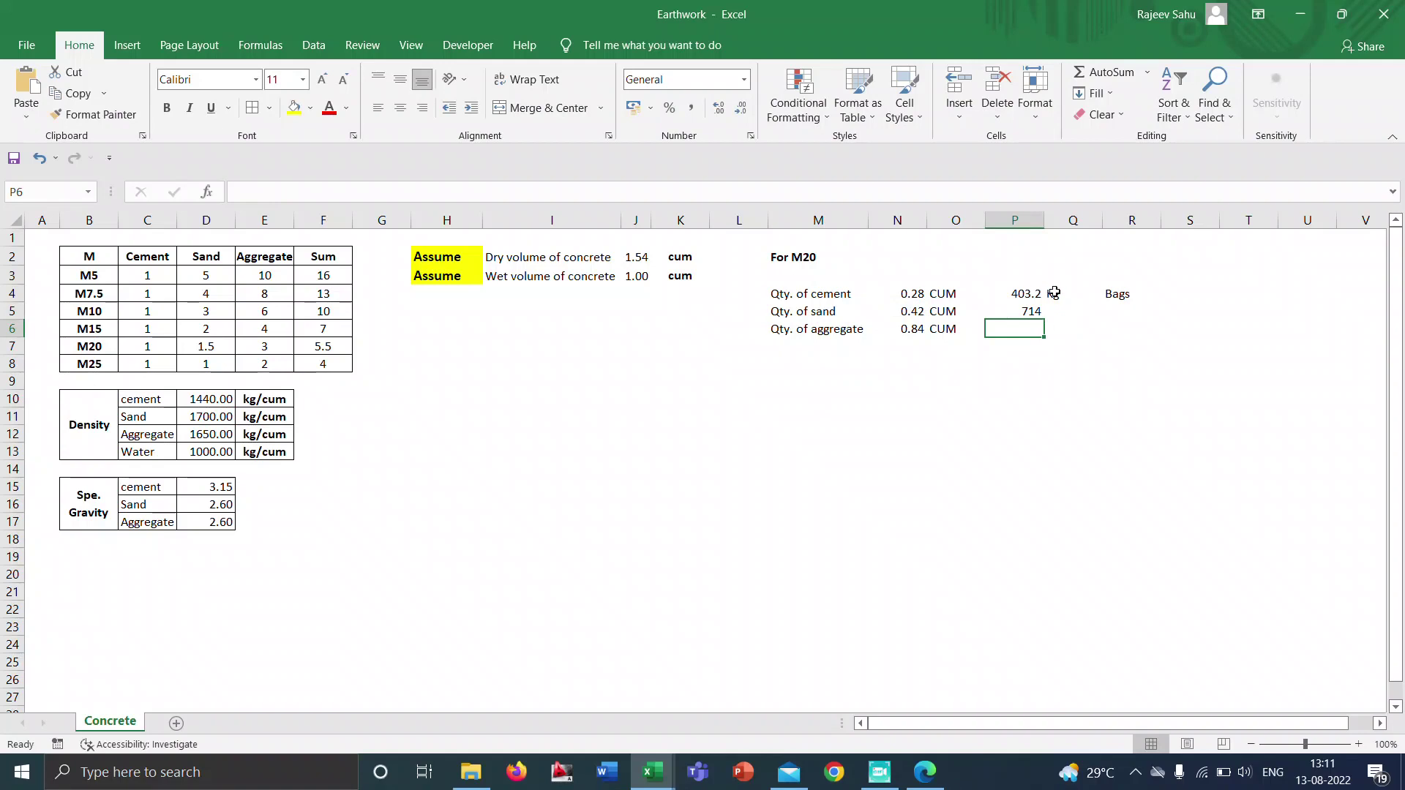
click(1051, 292)
drag(1104, 299, 1105, 335)
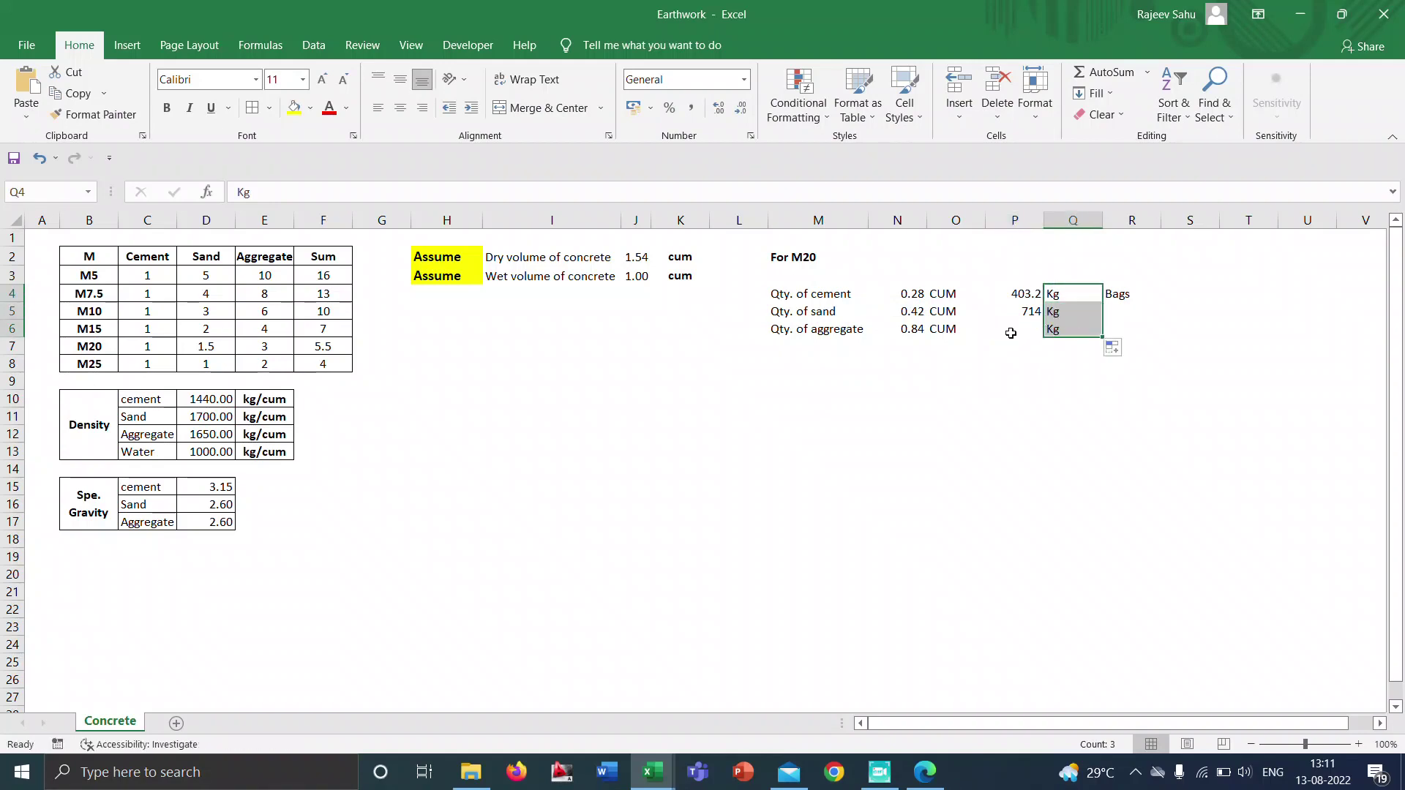
Calculate the aggregate weight in P6 by multiplying its volume by the aggregate density with =N6*D12.
double_click(1014, 331)
text(=)
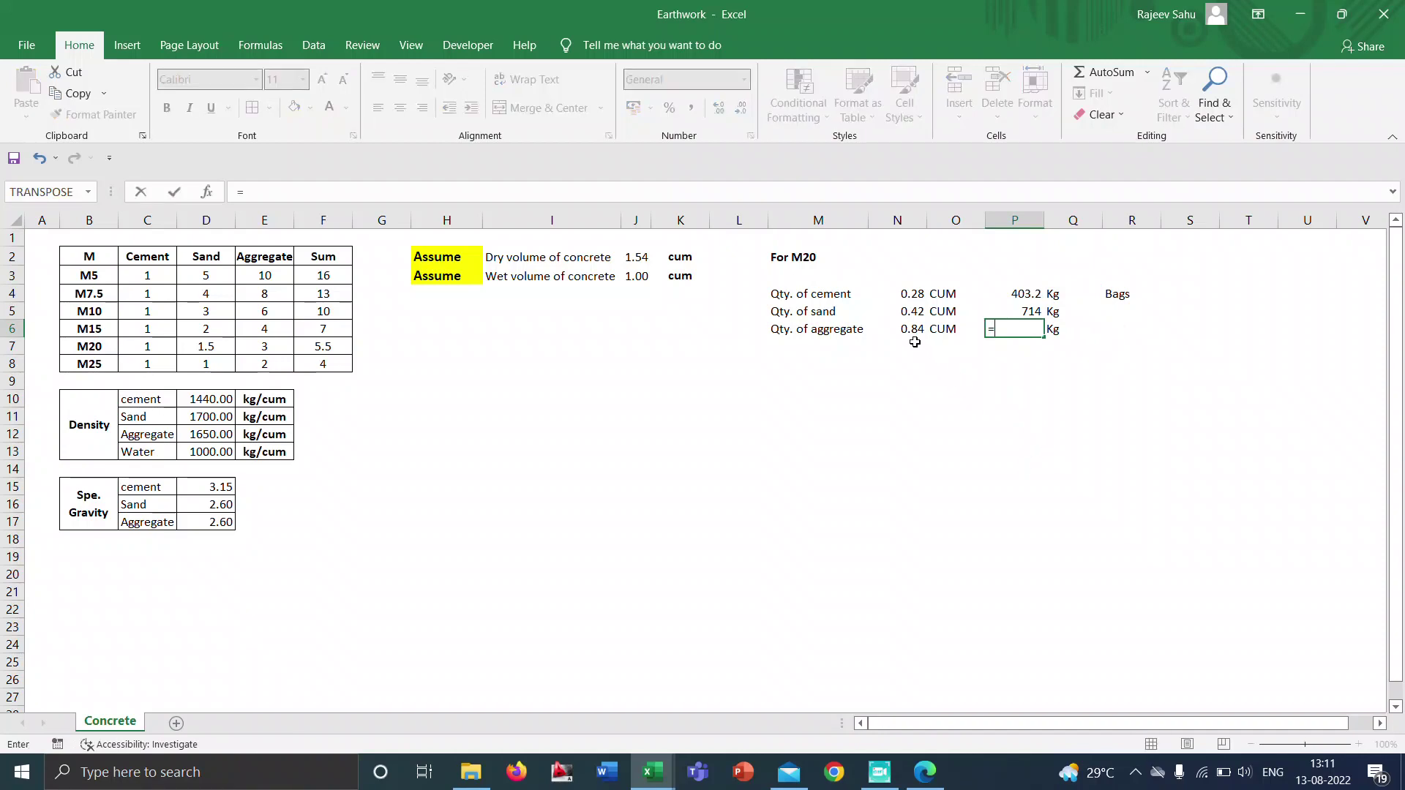
click(914, 331)
text(*)
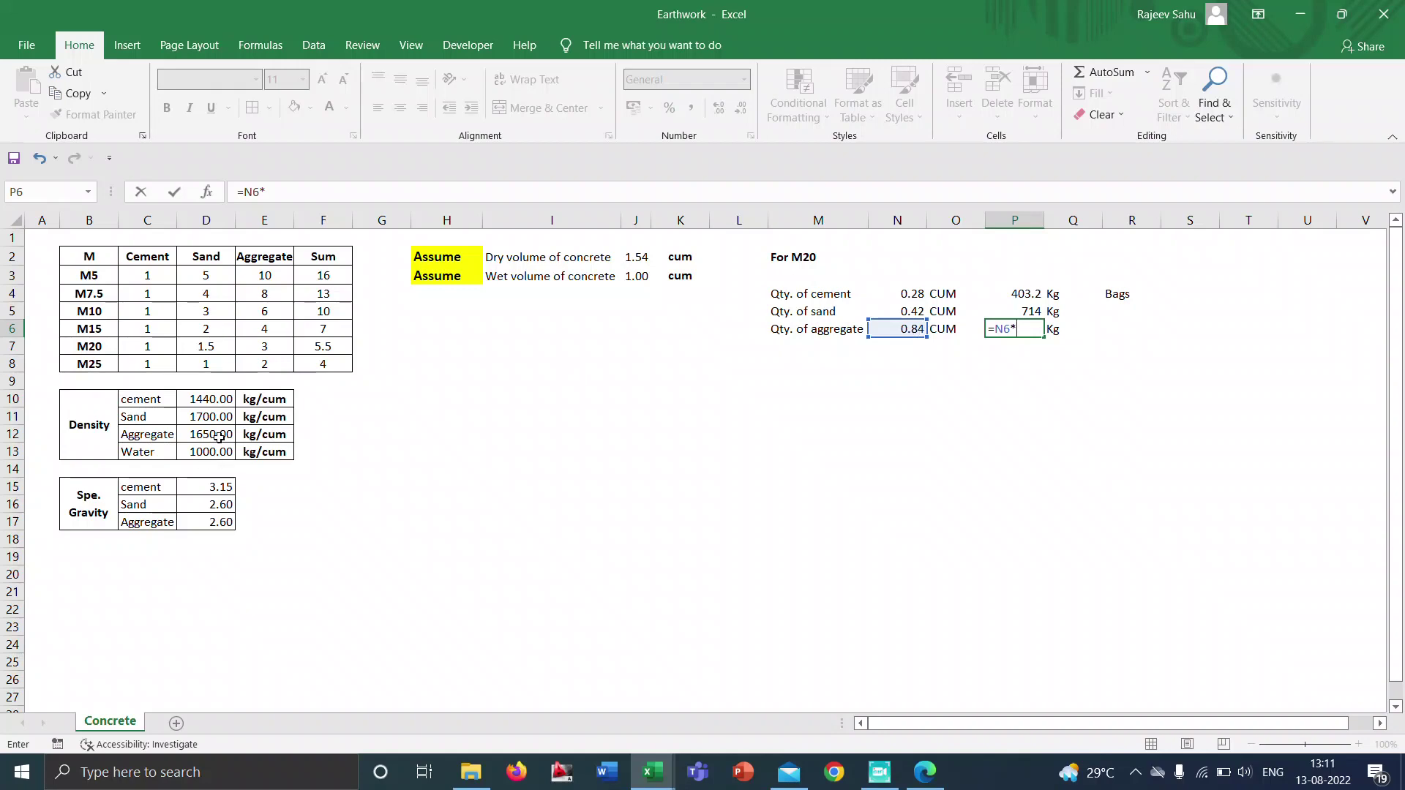
click(218, 438)
key(Return)
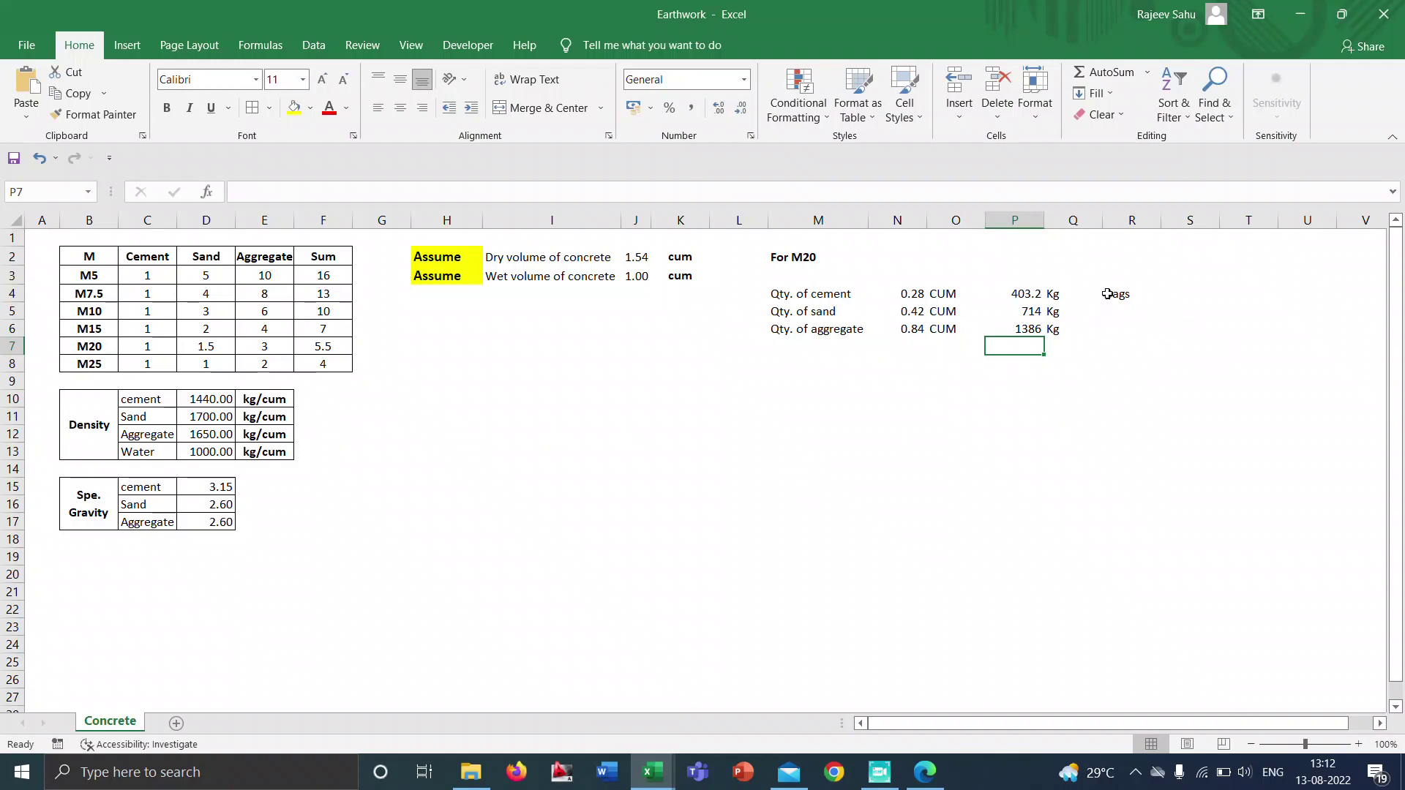
Replace the Bags label in R4 with the number of 50 kg cement bags, using =P4/50.
click(1109, 294)
key(Delete)
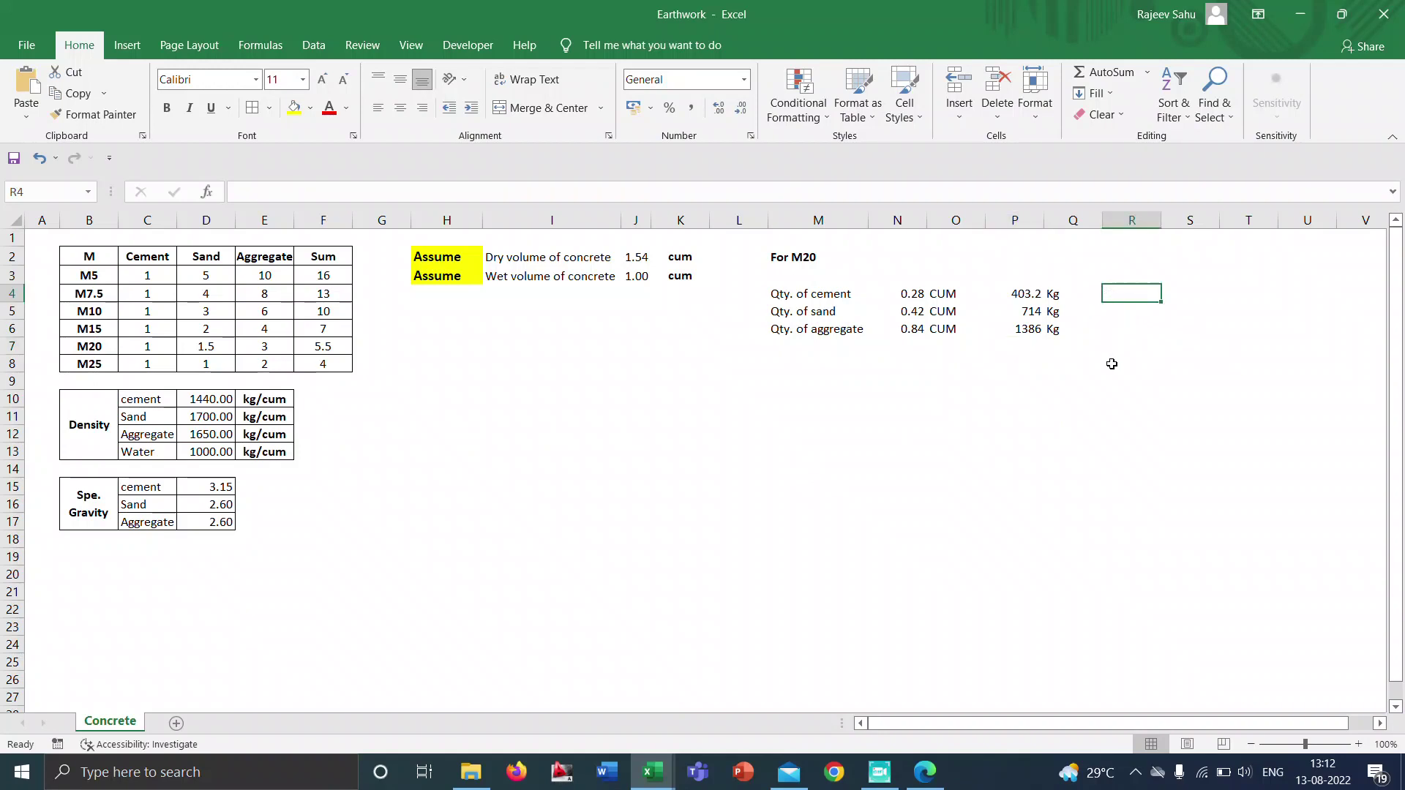
text(=)
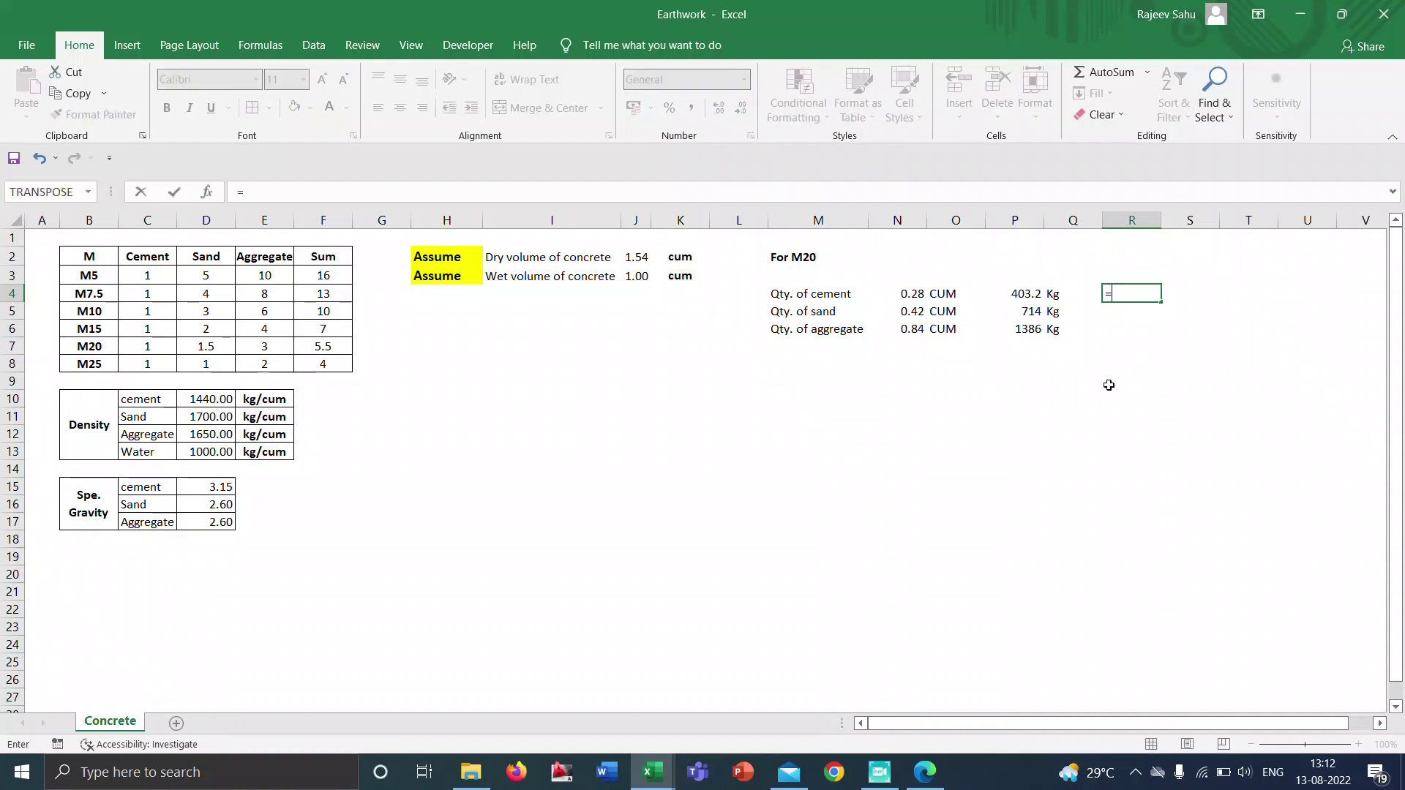
click(1032, 294)
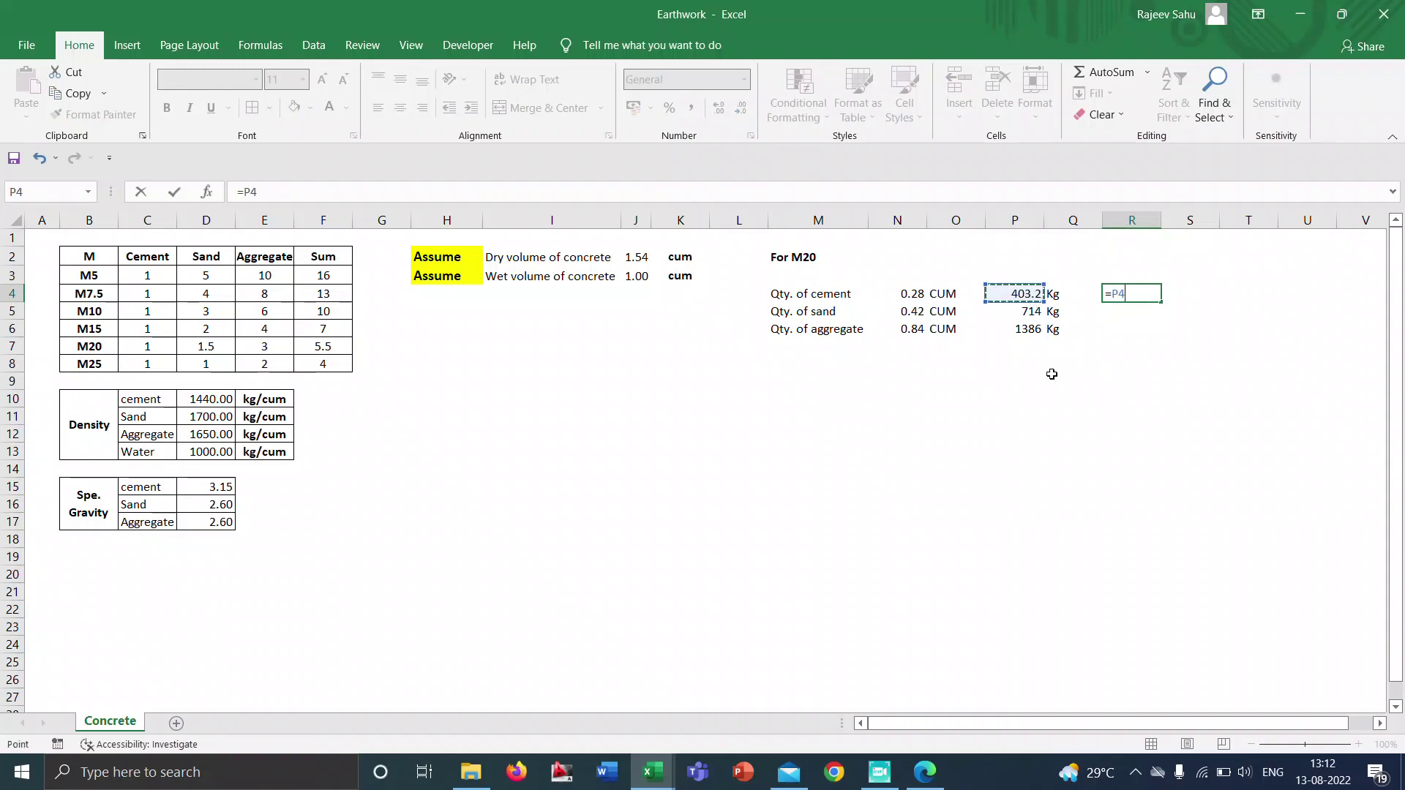
text(/50)
key(Return)
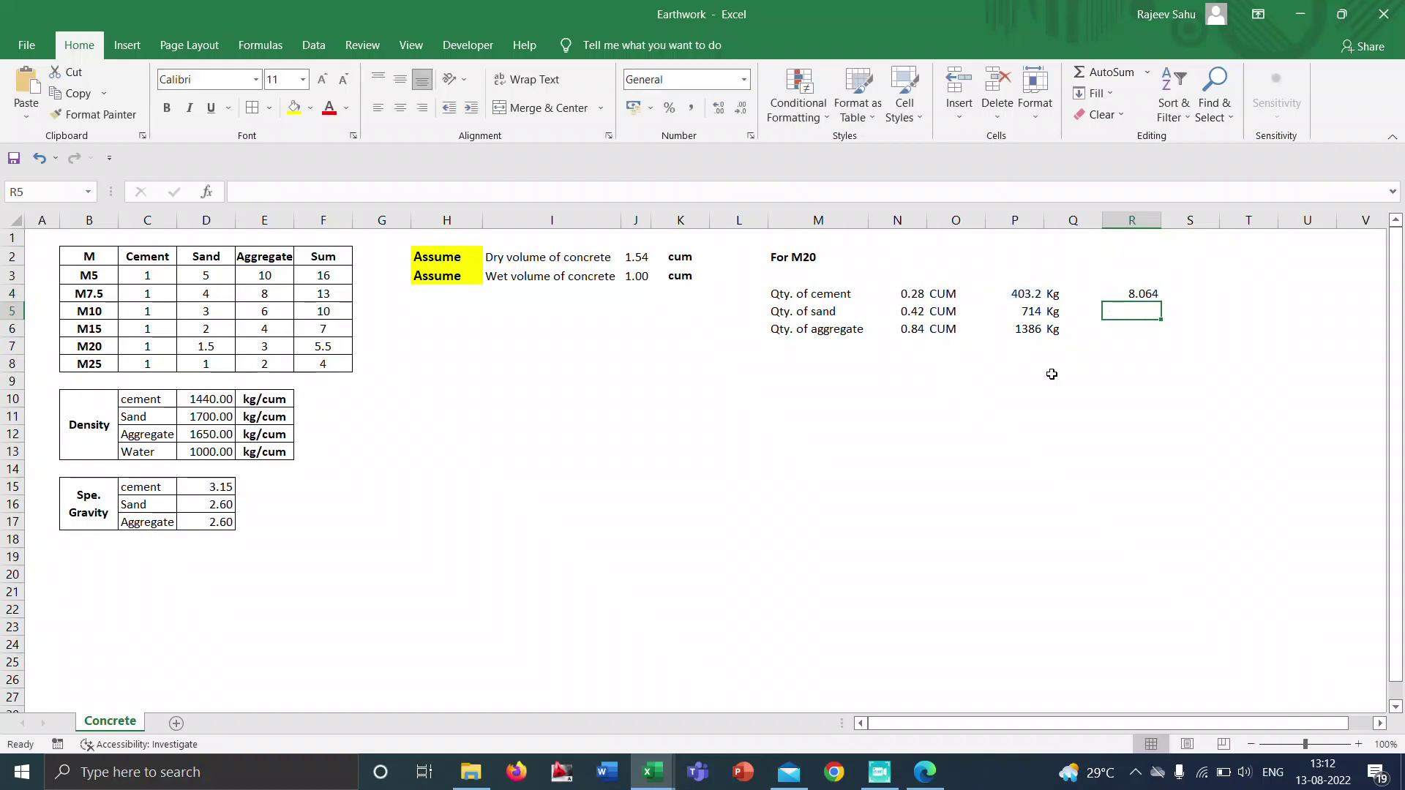
Label the cement bag count with the unit Bags in S4.
click(1195, 294)
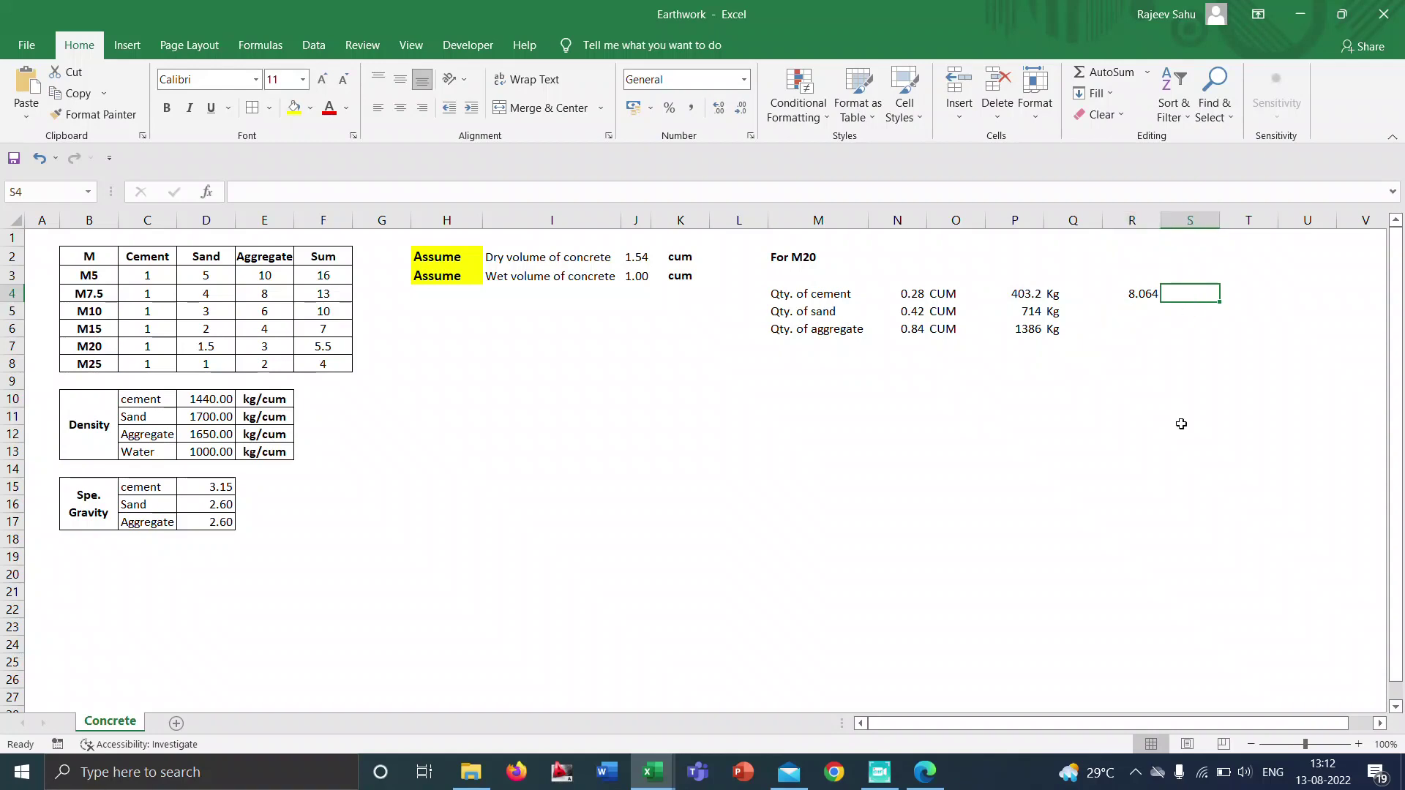
text(Bags)
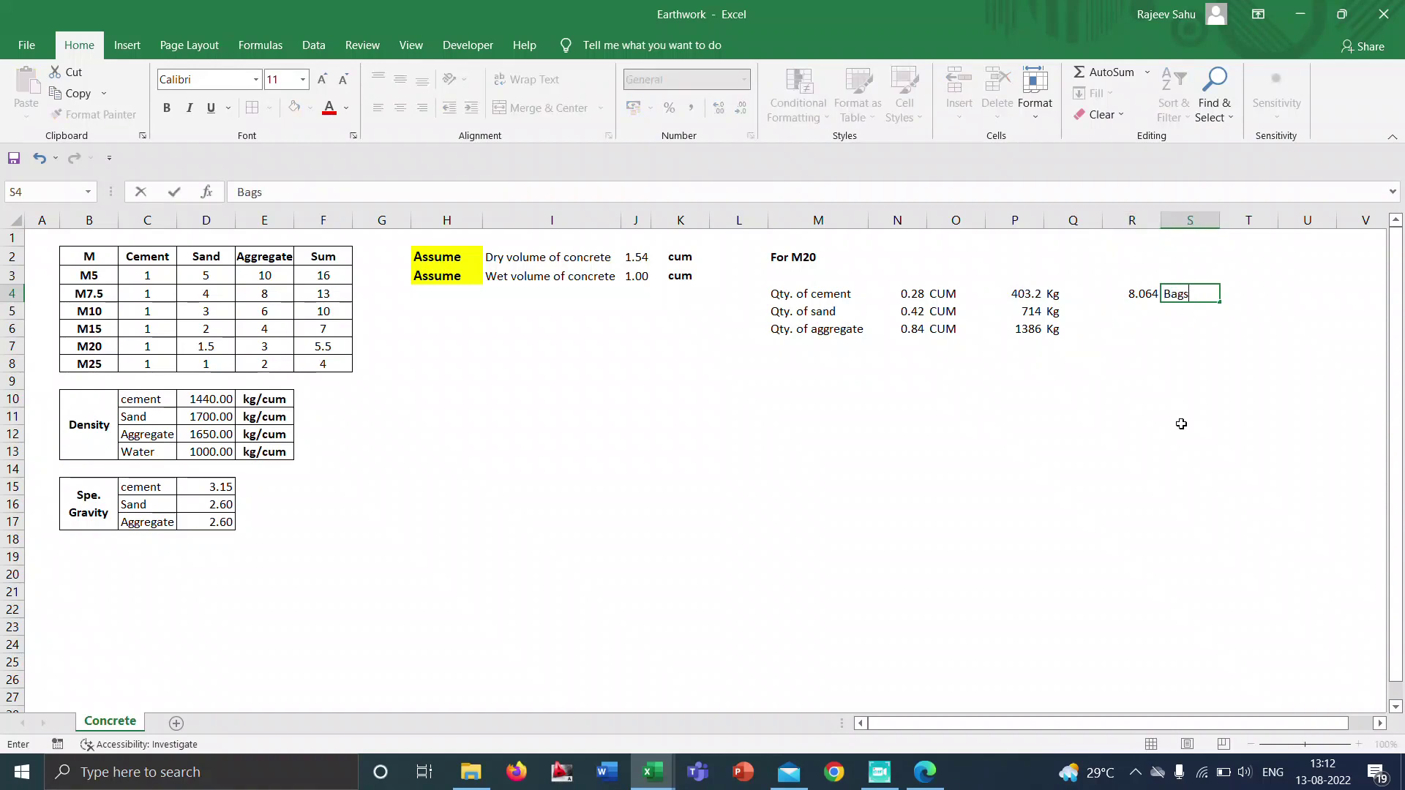
key(Return)
Convert the sand weight to metric tonnes in R5 with the formula =P5/1000.
click(1138, 317)
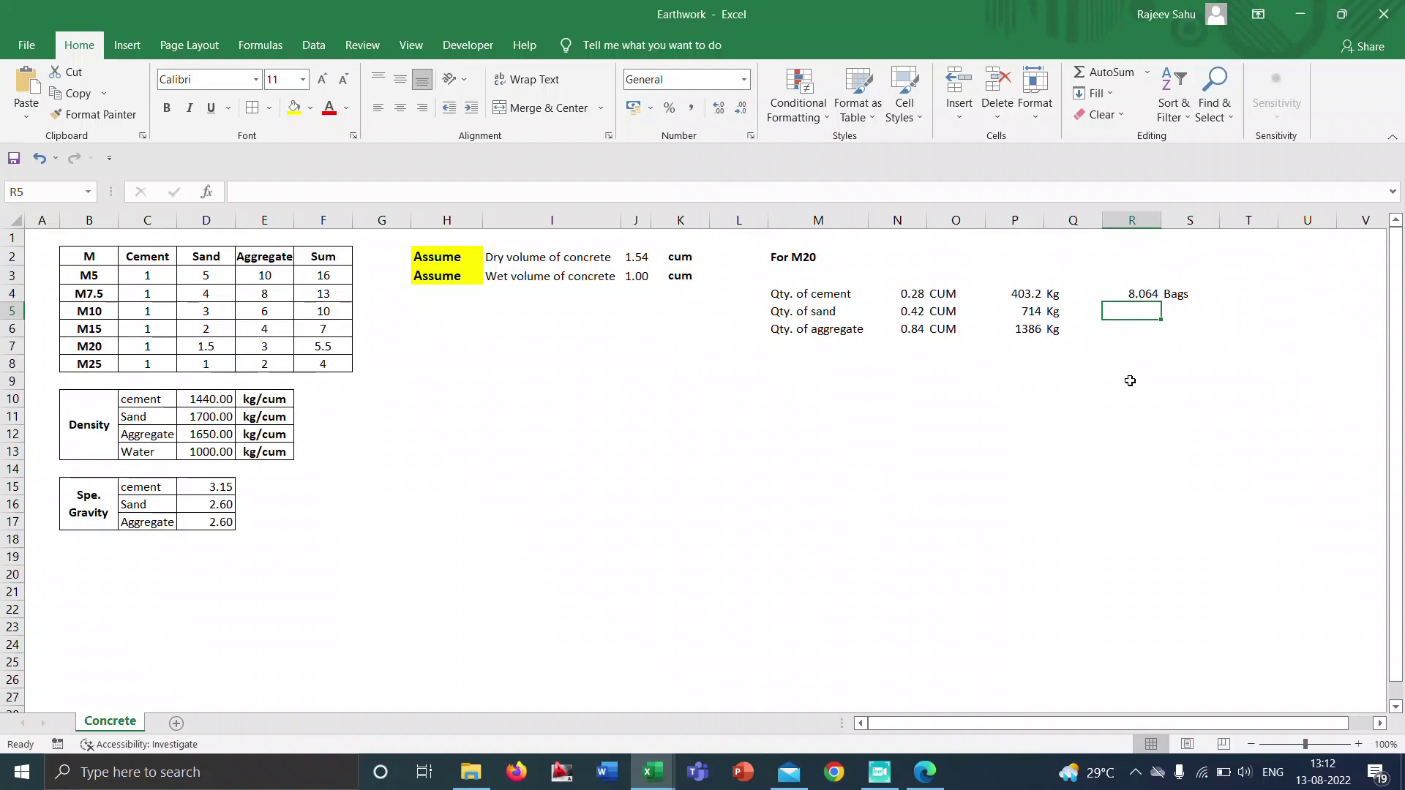
text(=)
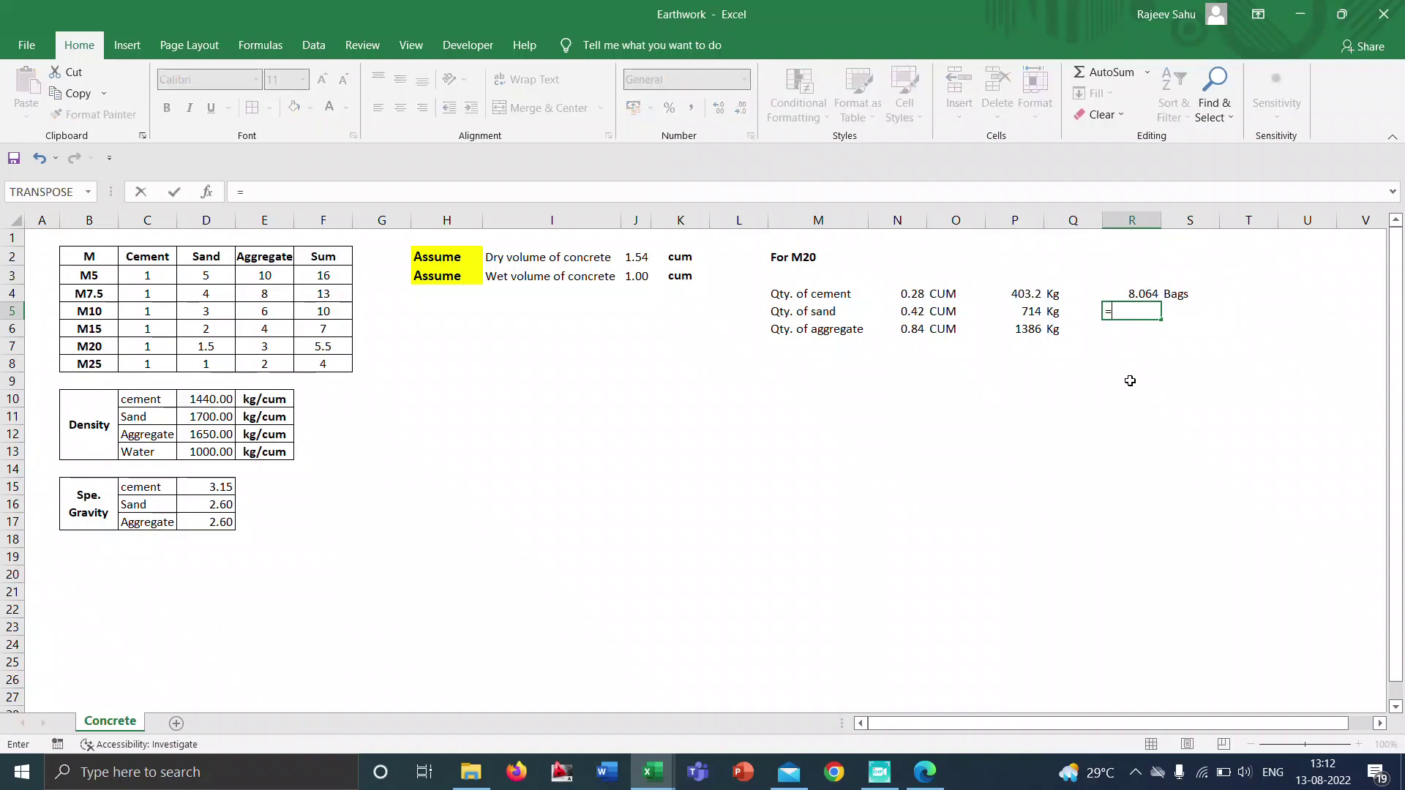
click(1026, 313)
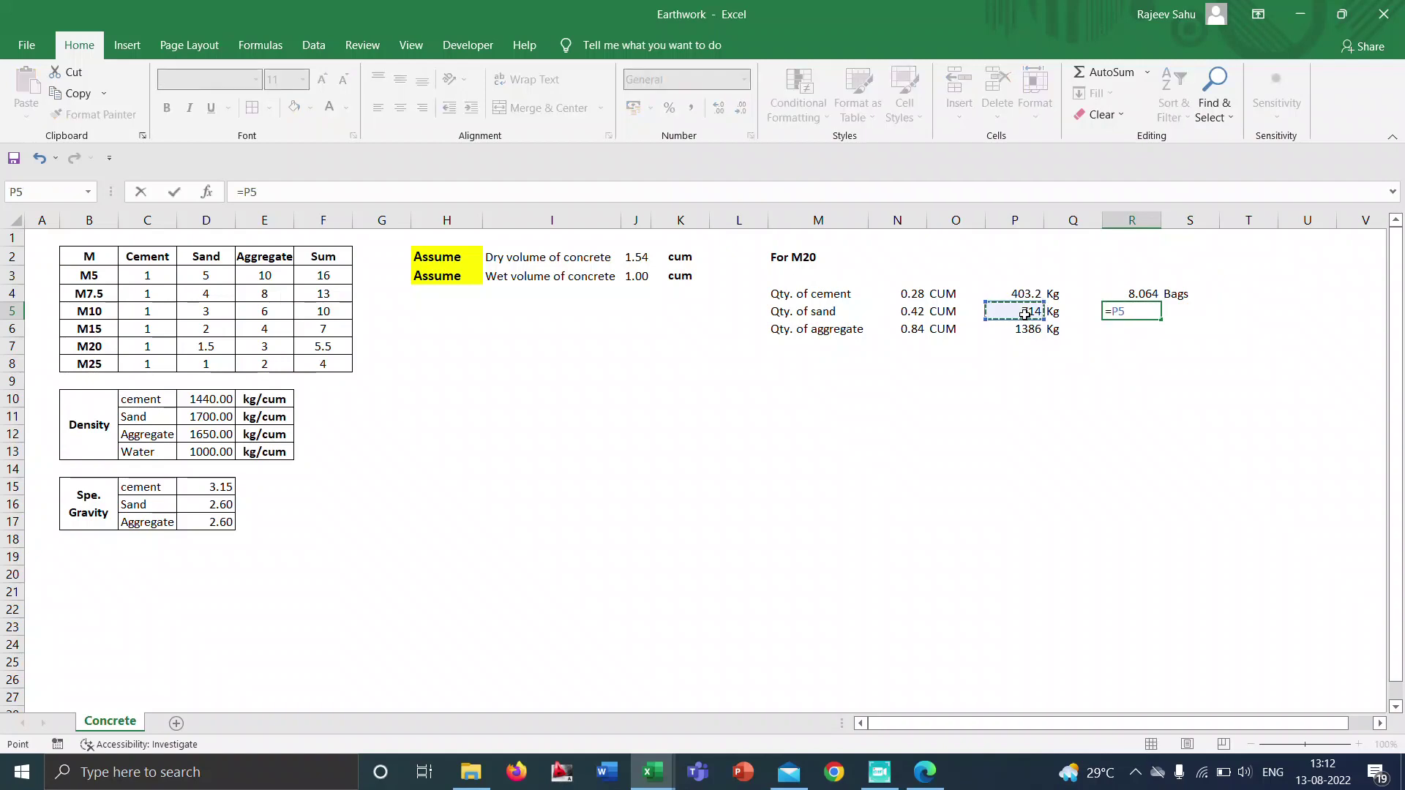
text(/1000)
key(Return)
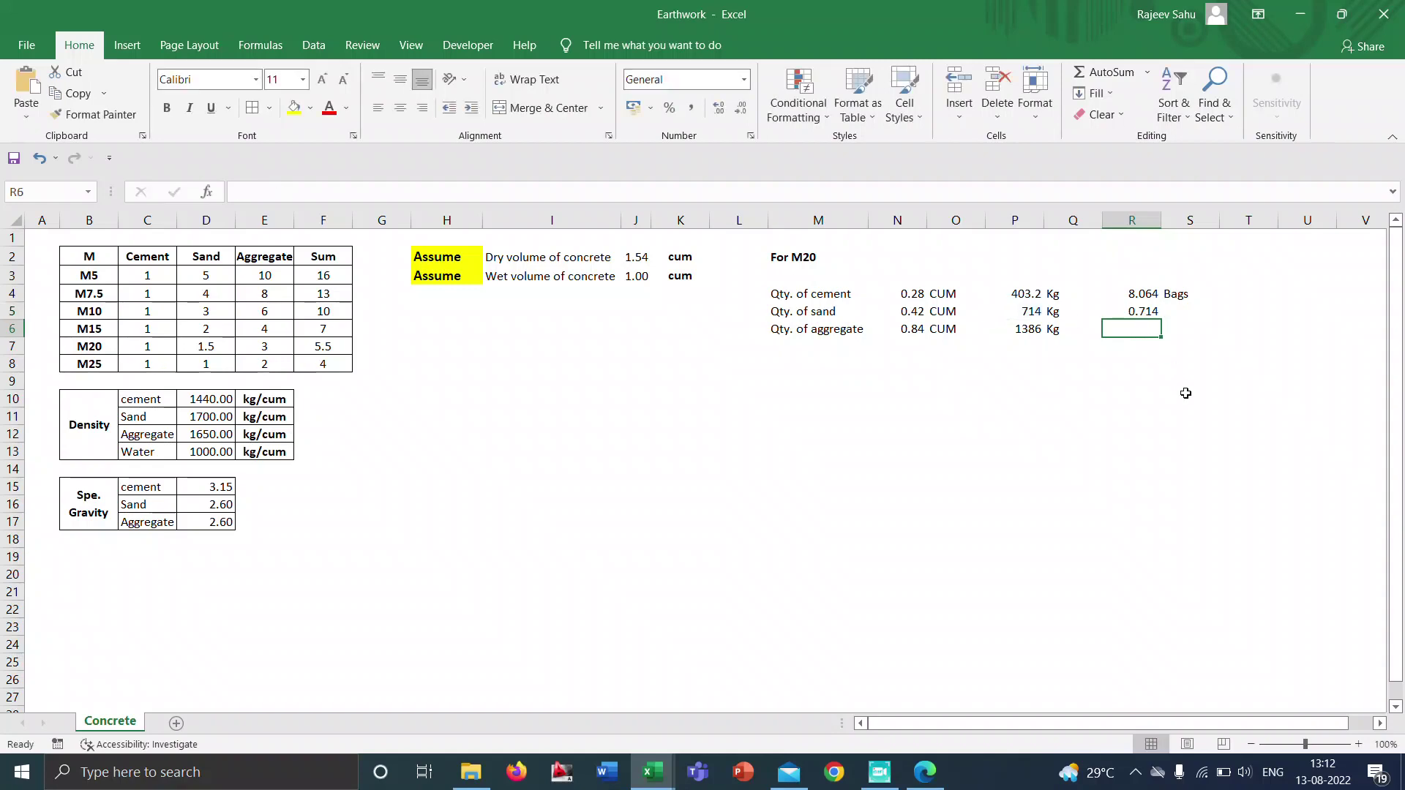
Convert the aggregate weight to metric tonnes in R6 with the formula =P6/1000.
text(=)
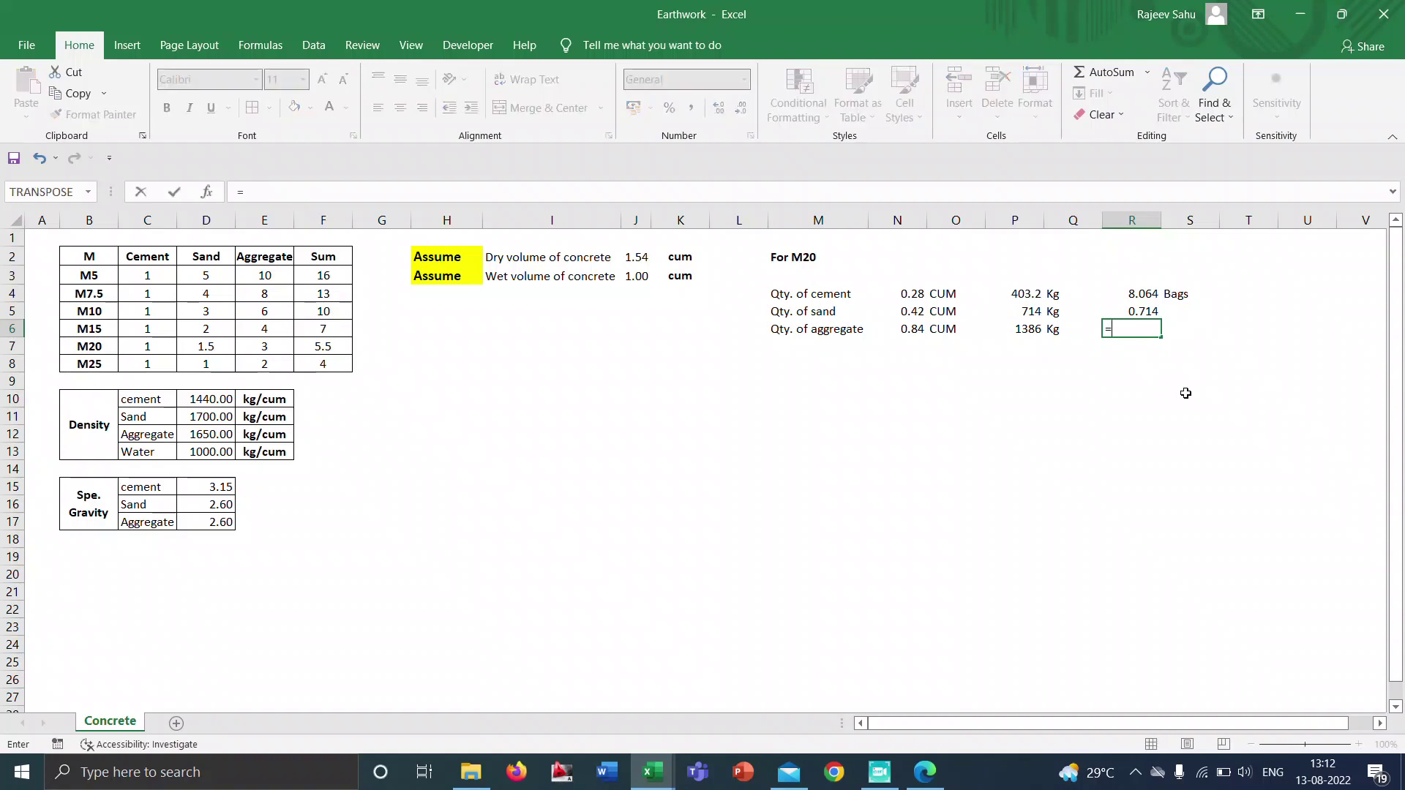
click(1032, 328)
text(/1000)
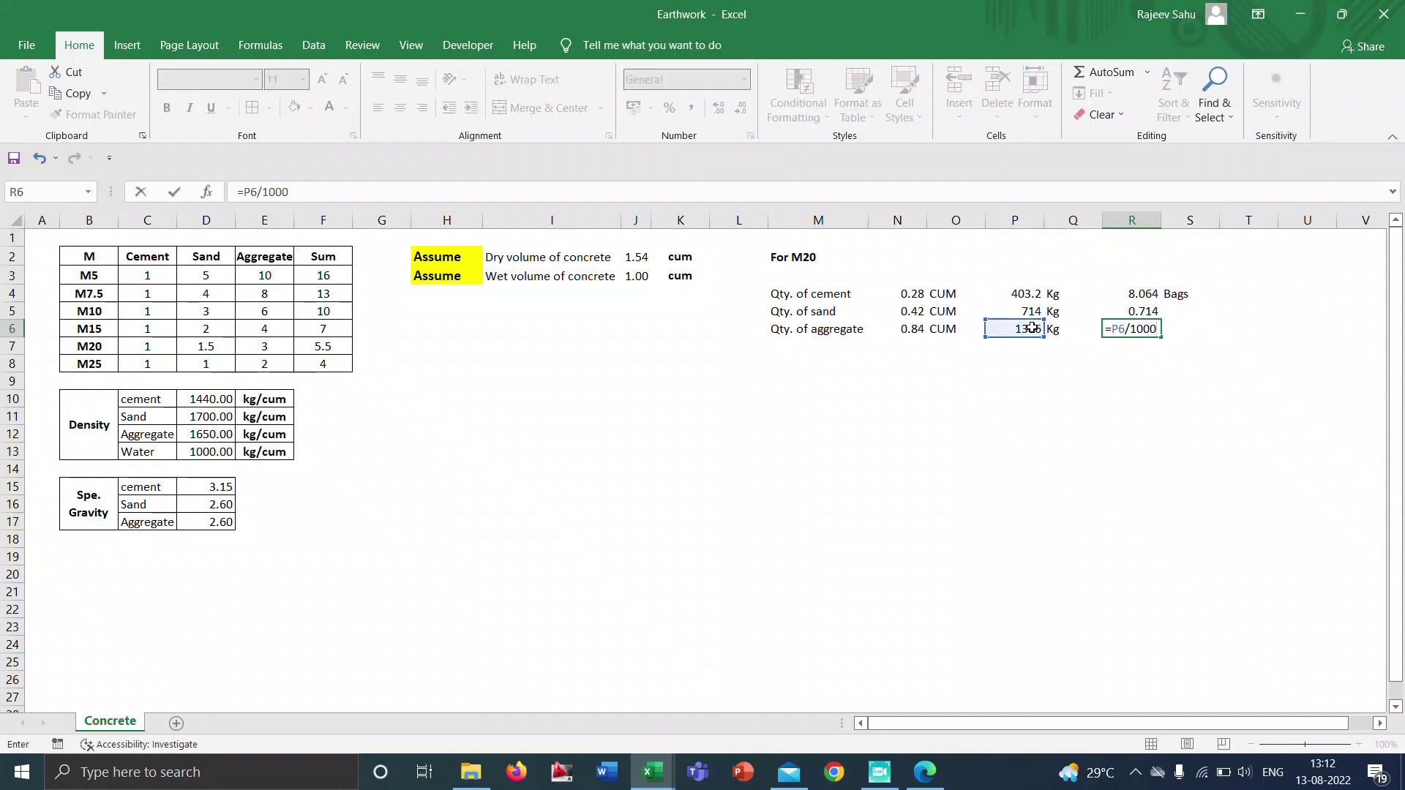
key(Return)
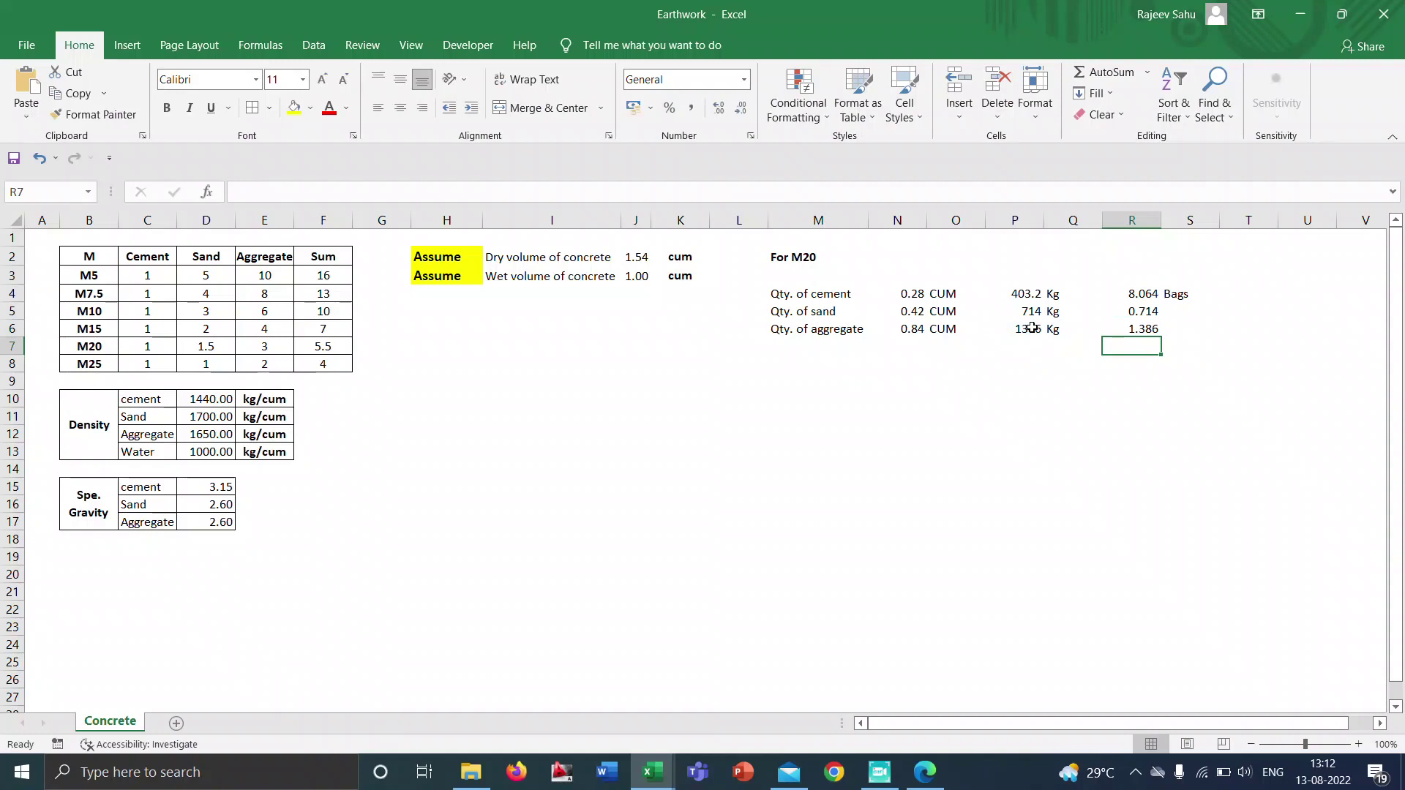
Label the sand and aggregate tonnages with the unit MT in S5 and S6.
click(1167, 328)
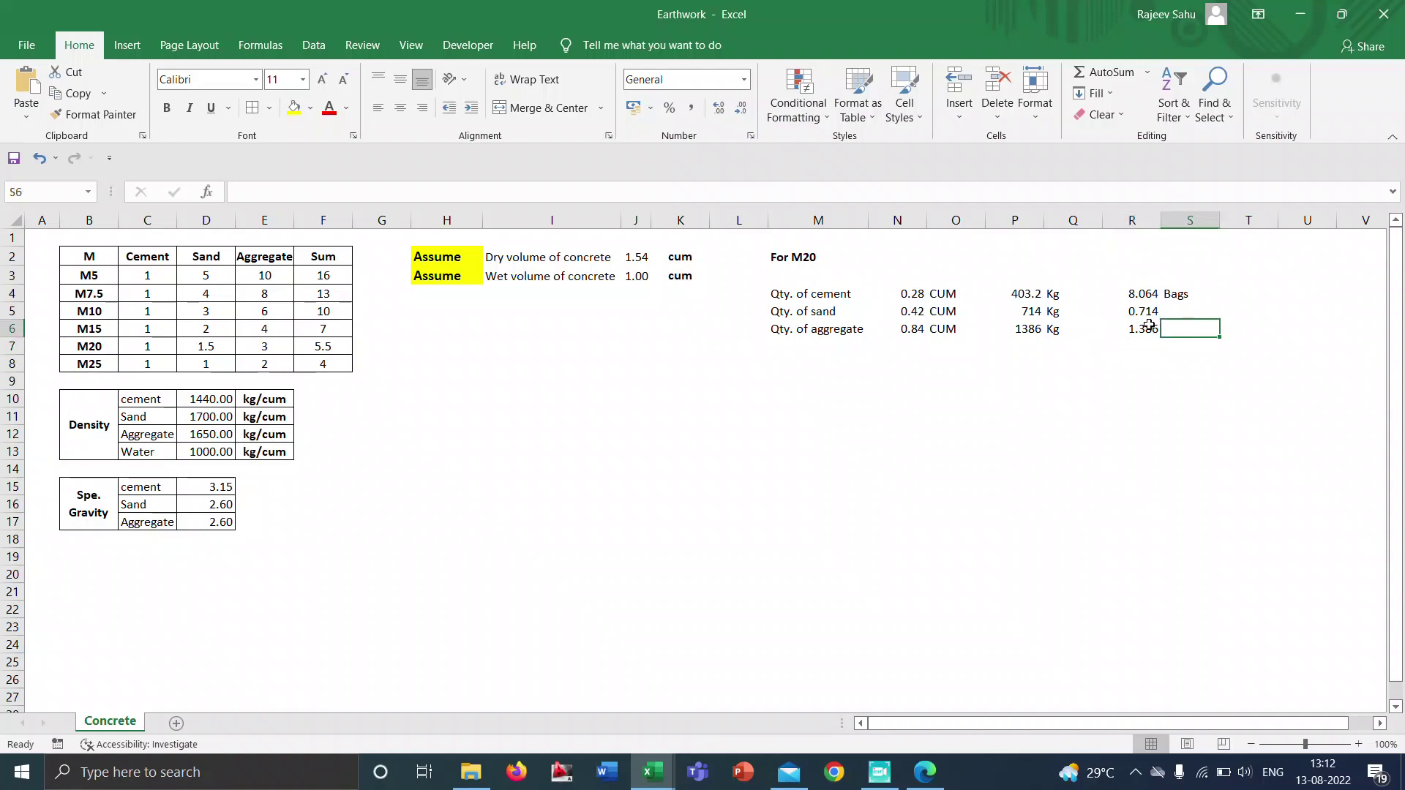
click(1146, 327)
click(1143, 312)
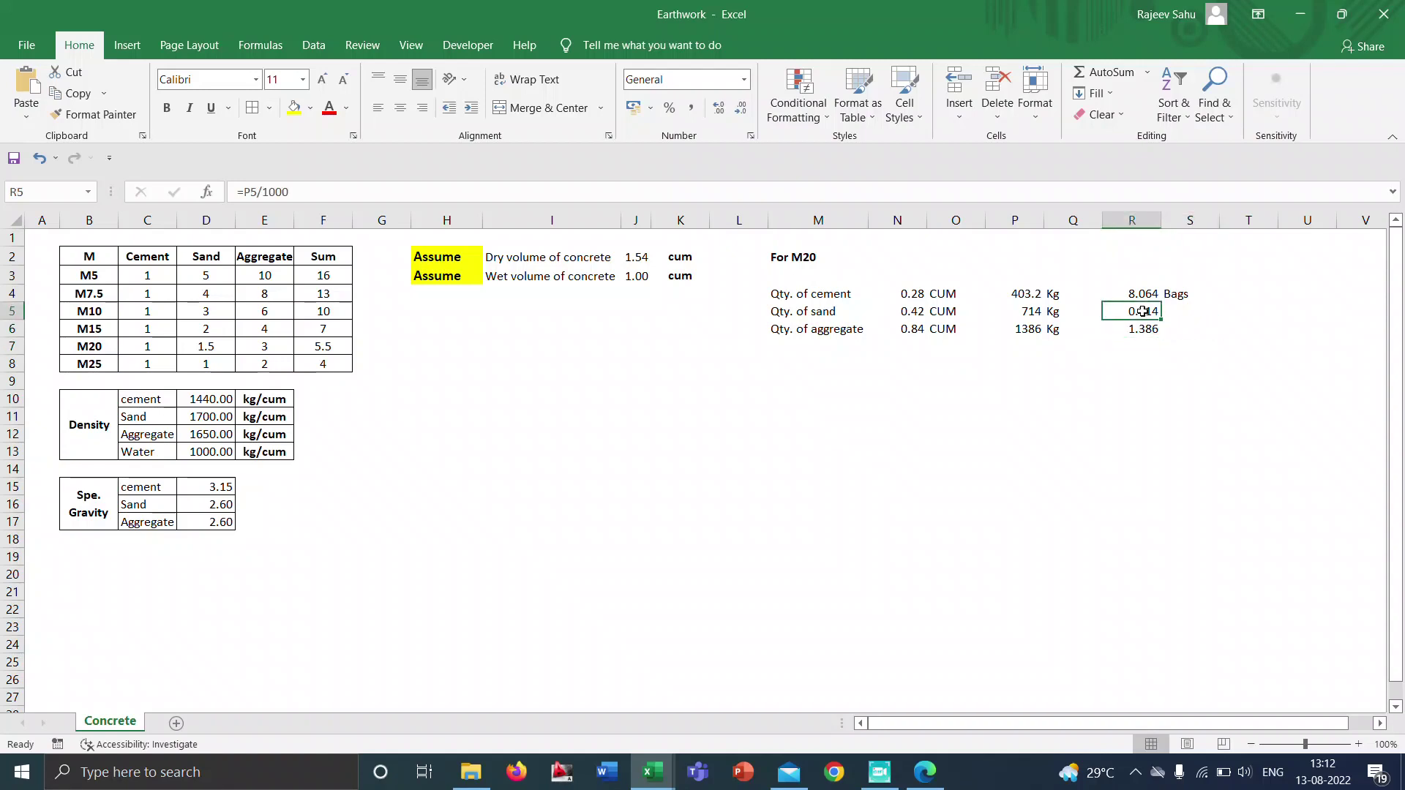
click(1183, 310)
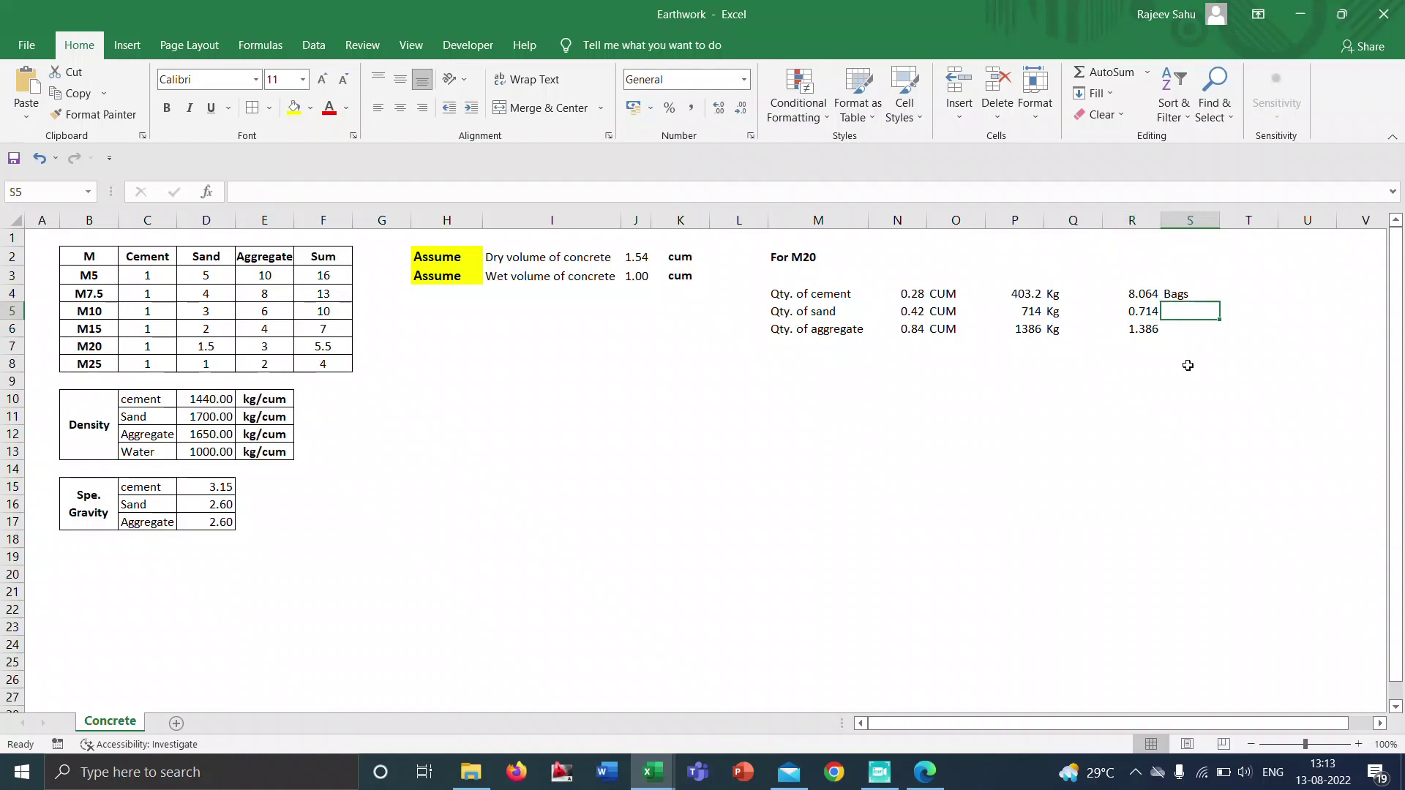
text(MT)
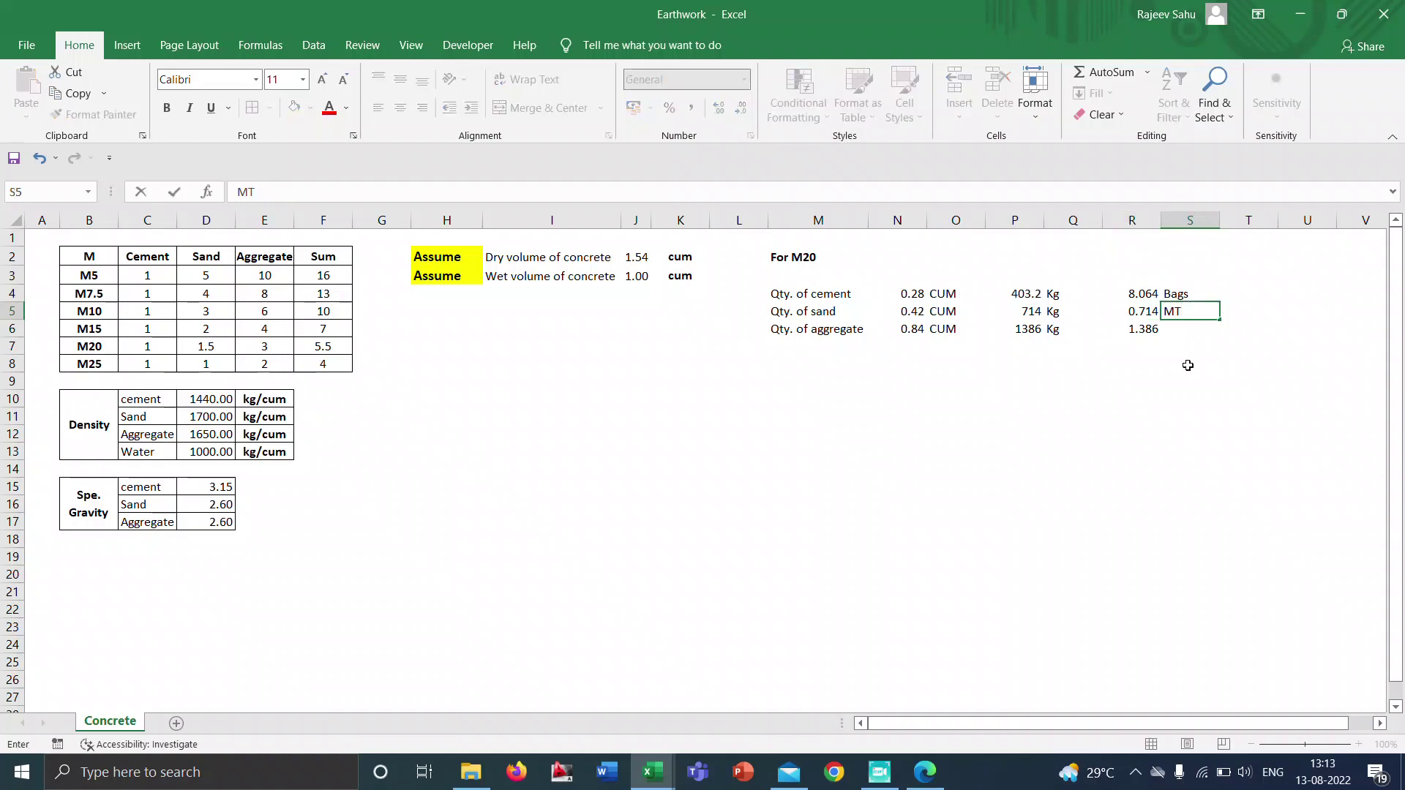
key(Return)
text(Mt)
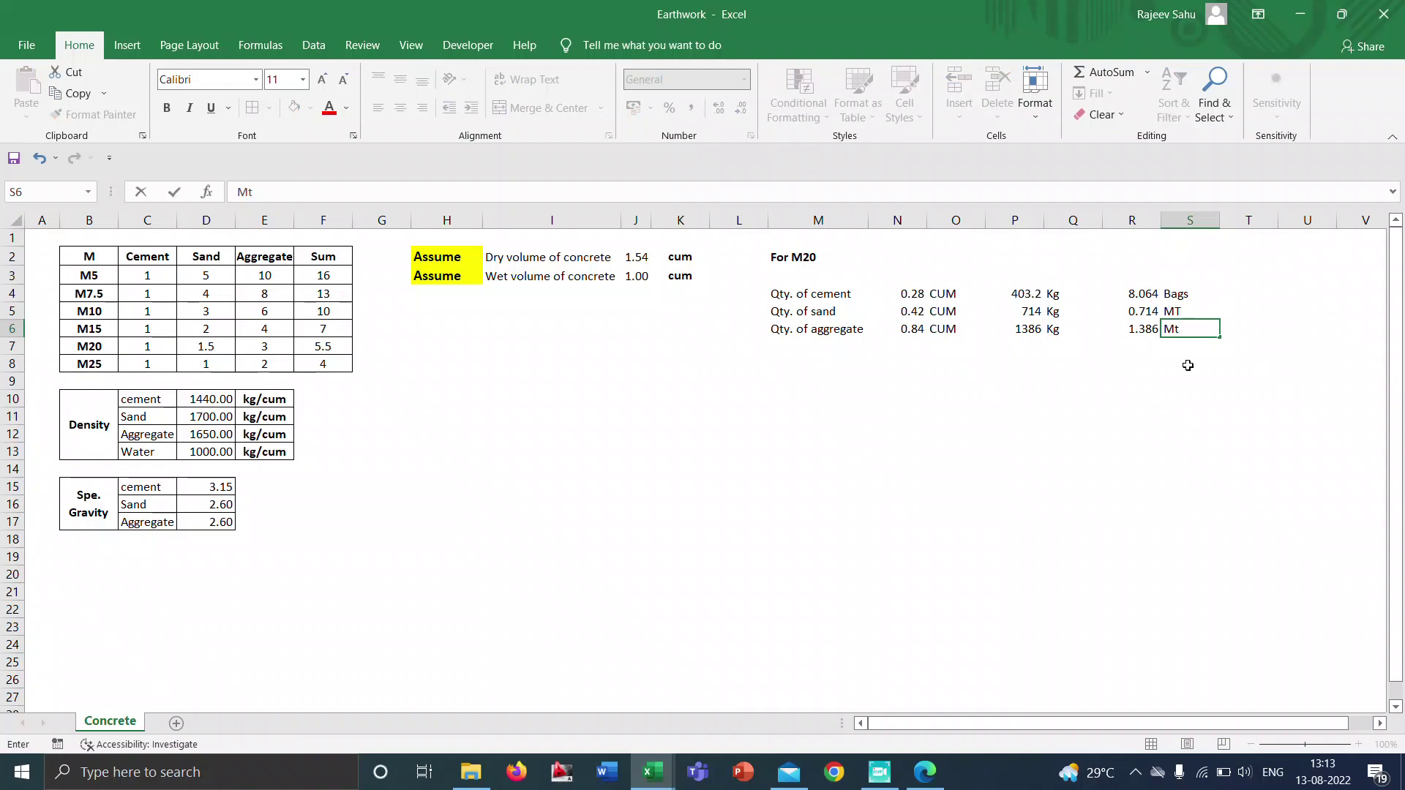
text(T)
key(Return)
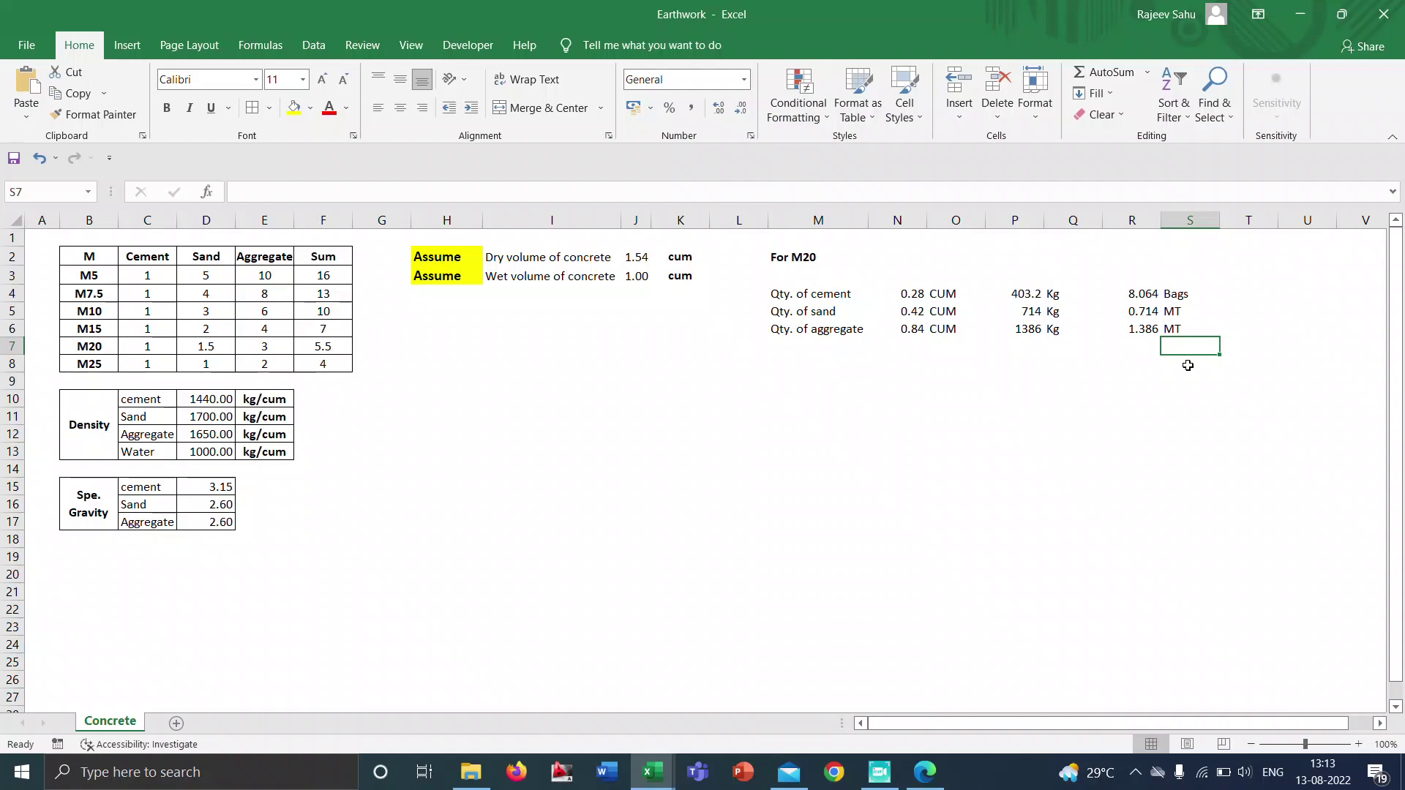
Enter the heading "For M15" in M9 below the M20 calculation.
click(796, 377)
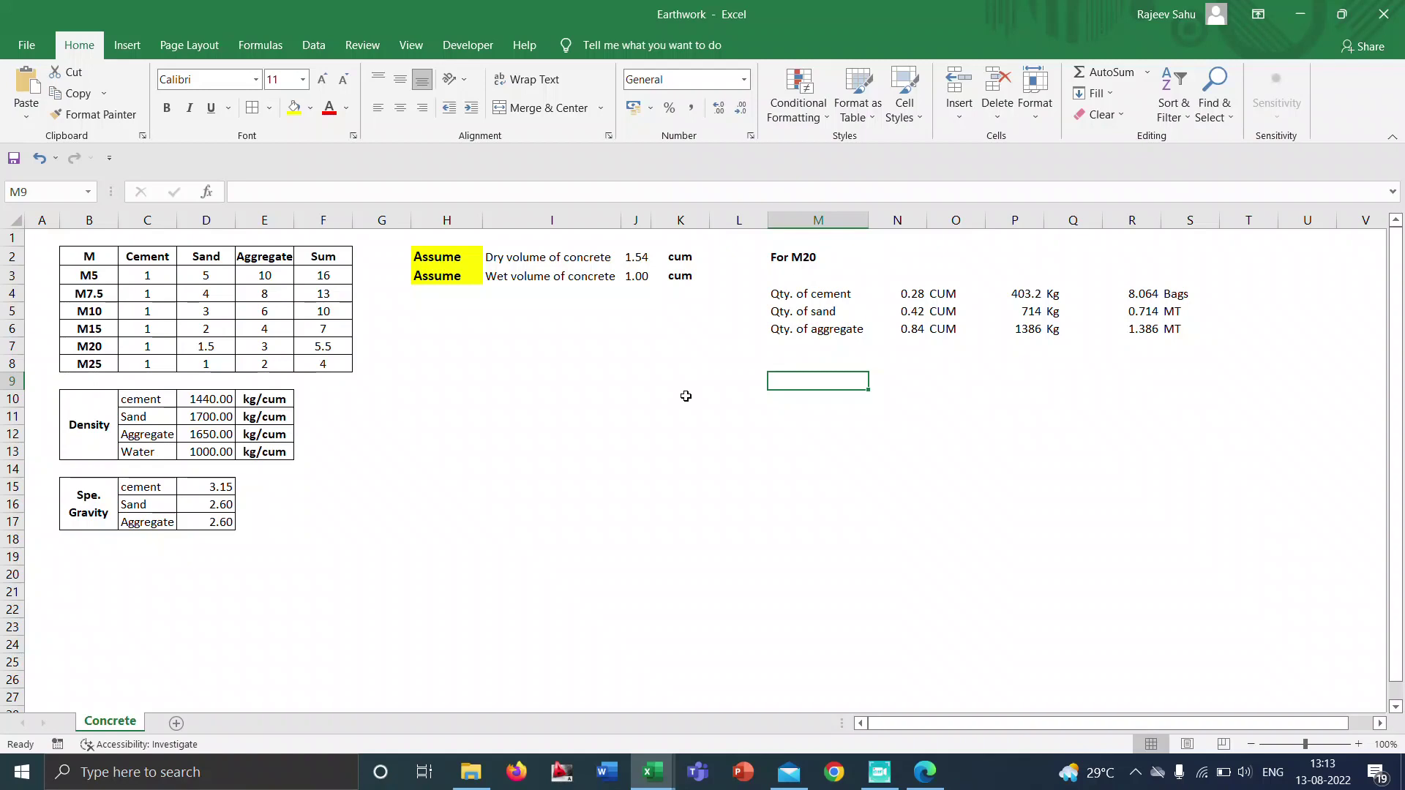
text(For )
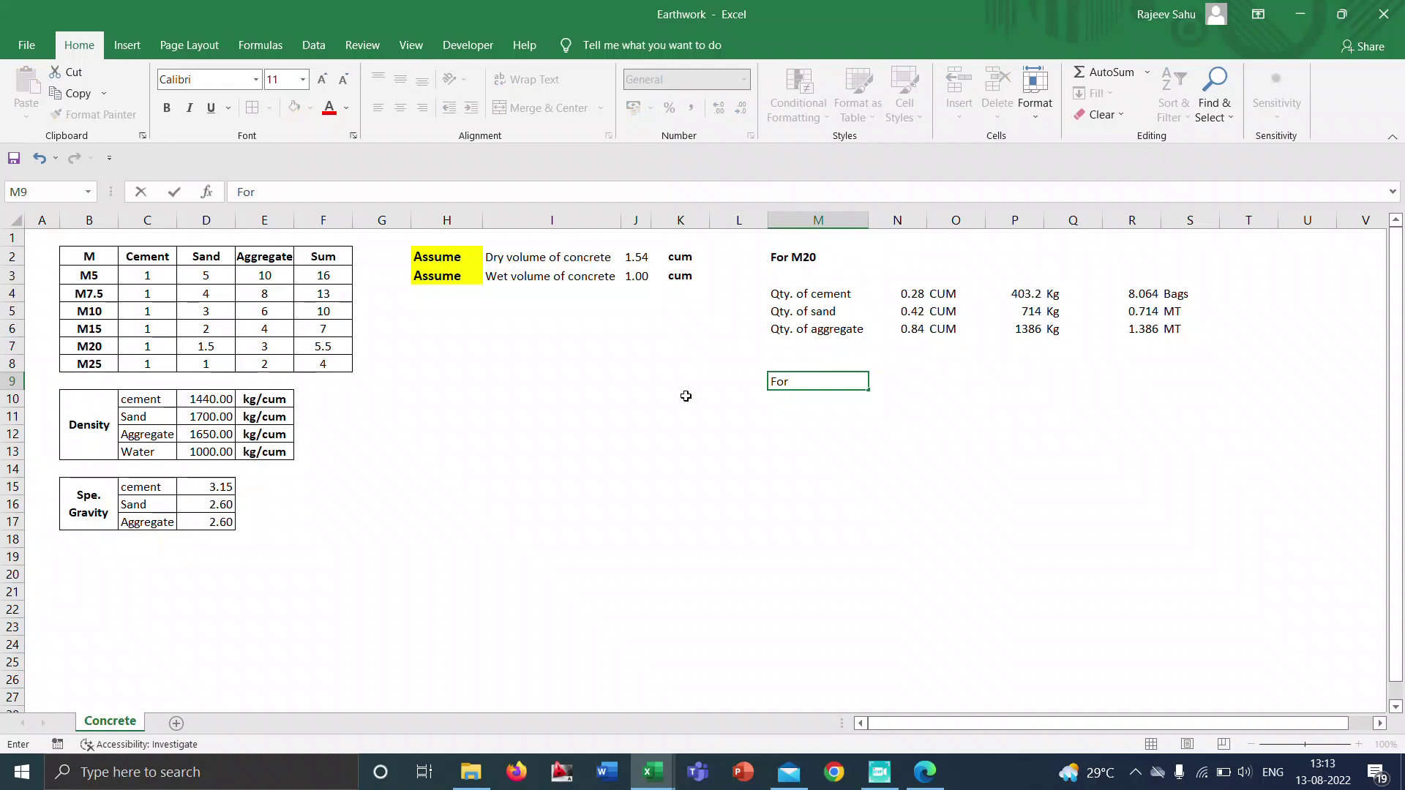
text(M15)
key(Return)
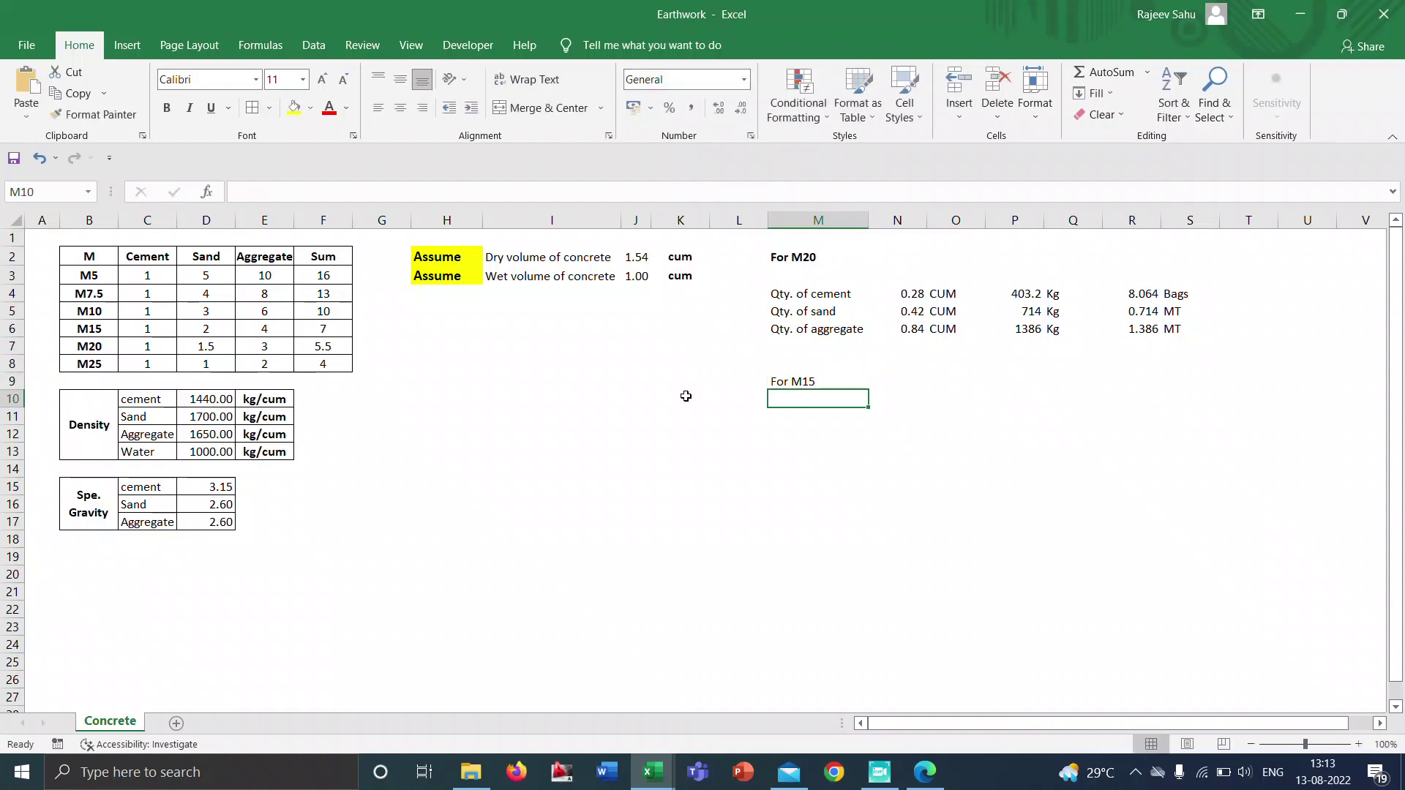
key(Return)
Copy the cement, sand and aggregate quantity labels from M4:M6 to M11:M13 under the M15 heading.
drag(798, 292, 792, 322)
key(ctrl+c)
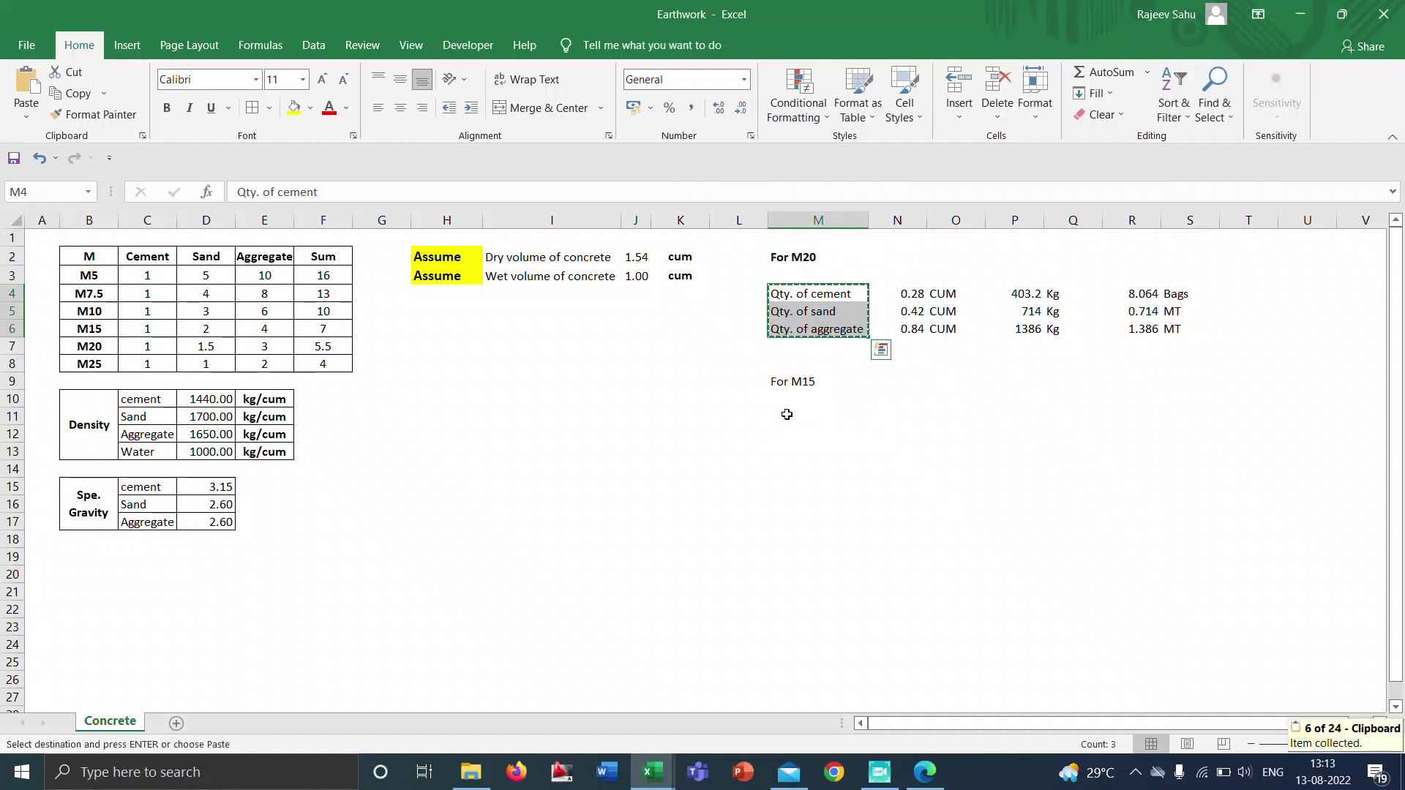
click(787, 412)
key(ctrl+v)
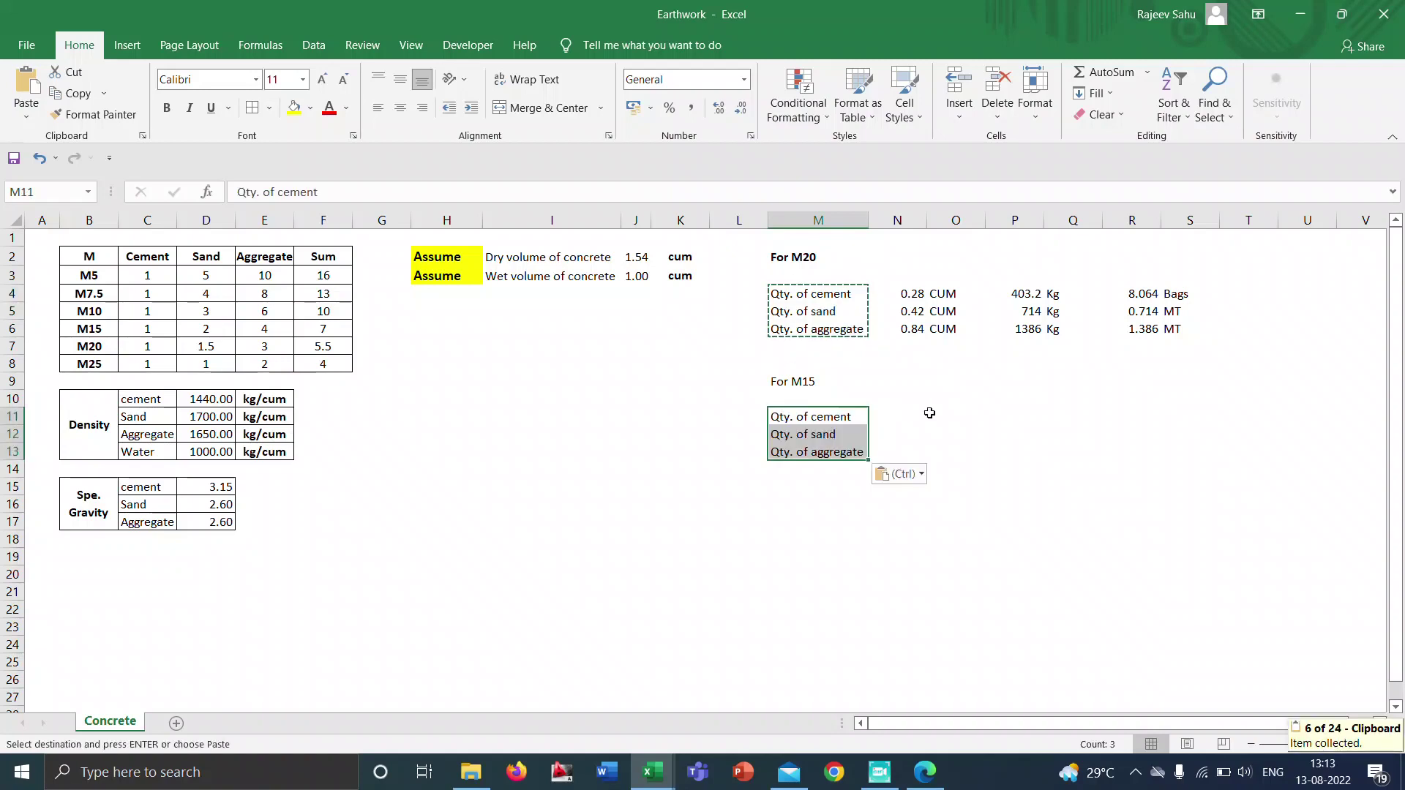
Calculate the M15 cement volume in N11 with the formula =(C6/F6)*J2.
click(930, 413)
click(910, 414)
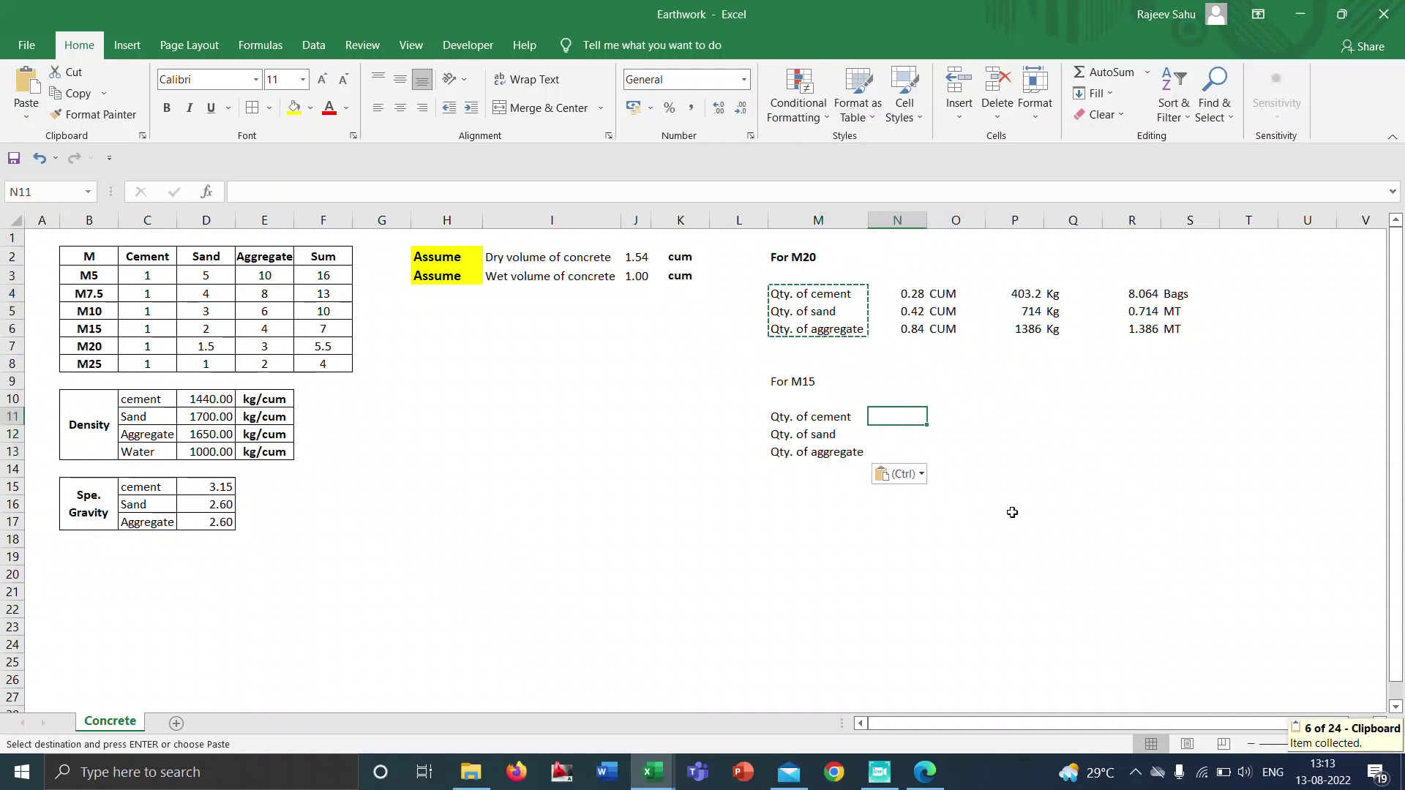
text(=()
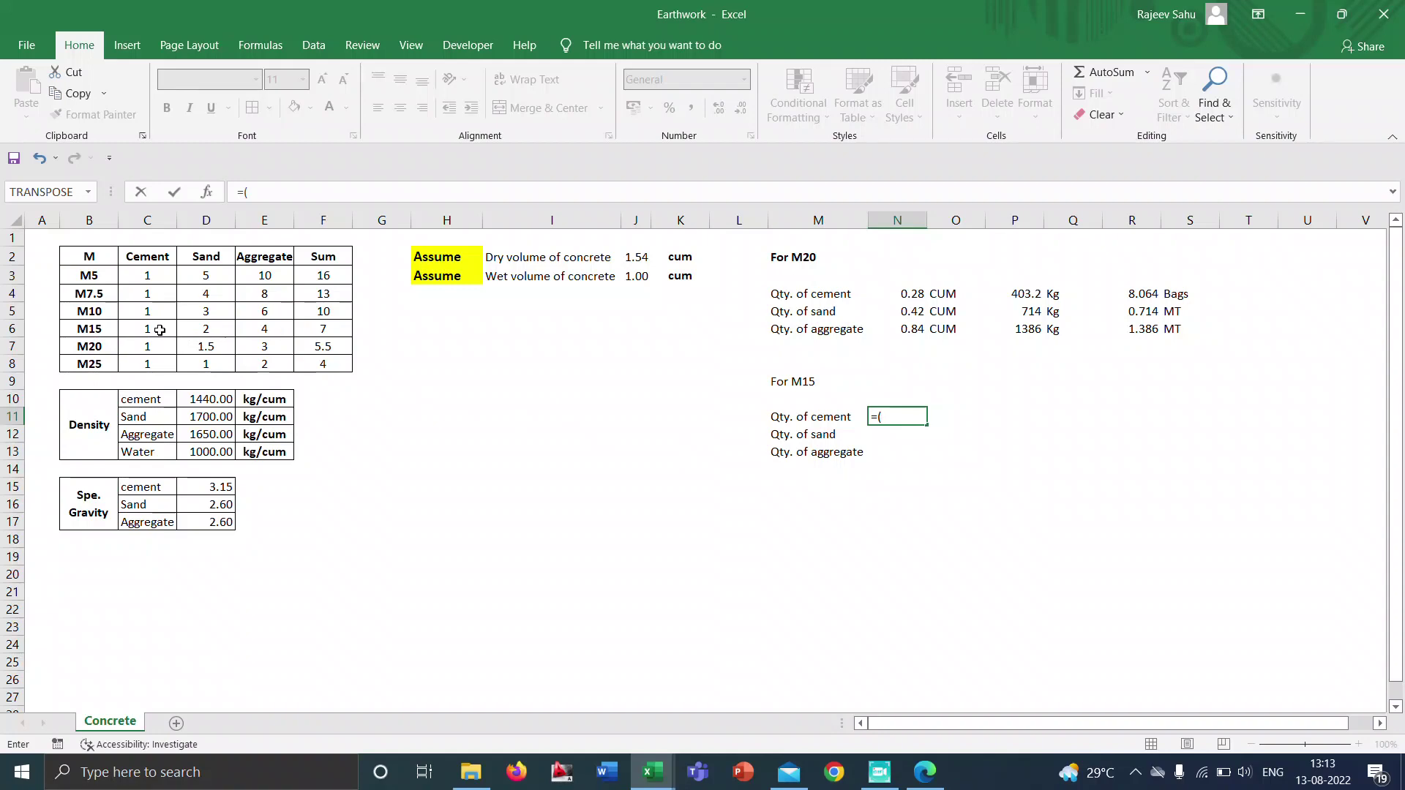
click(160, 330)
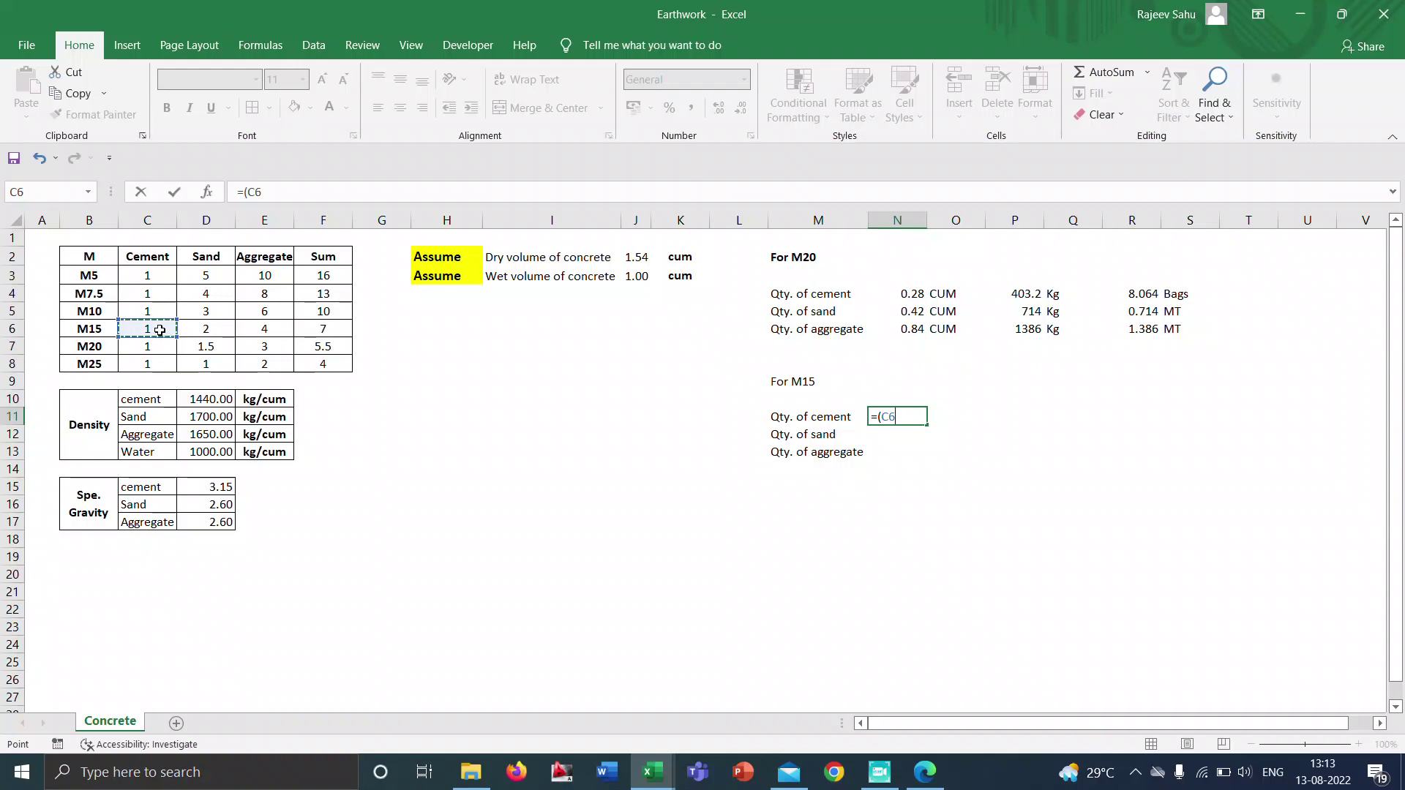
text(/)
click(333, 330)
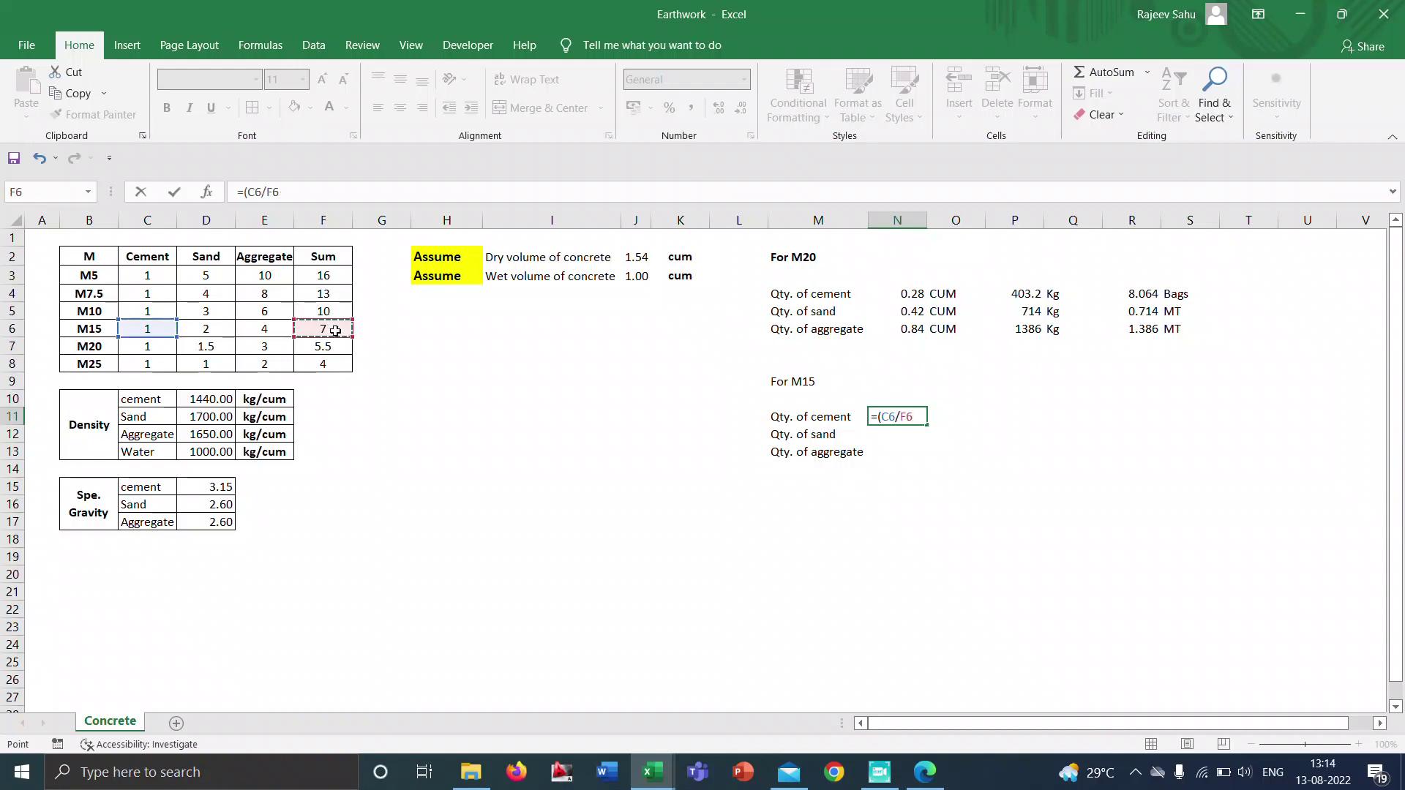
text()*)
click(639, 258)
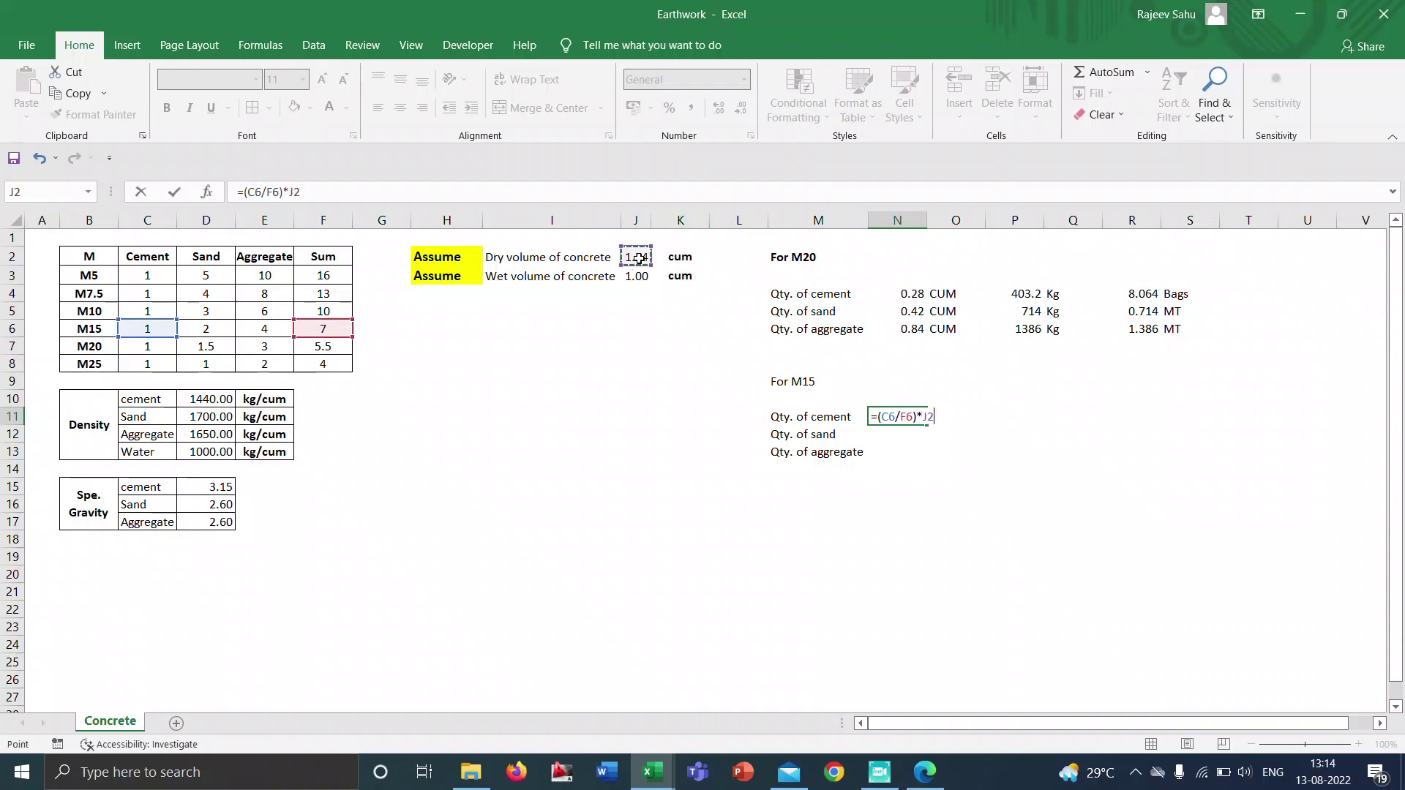
key(Return)
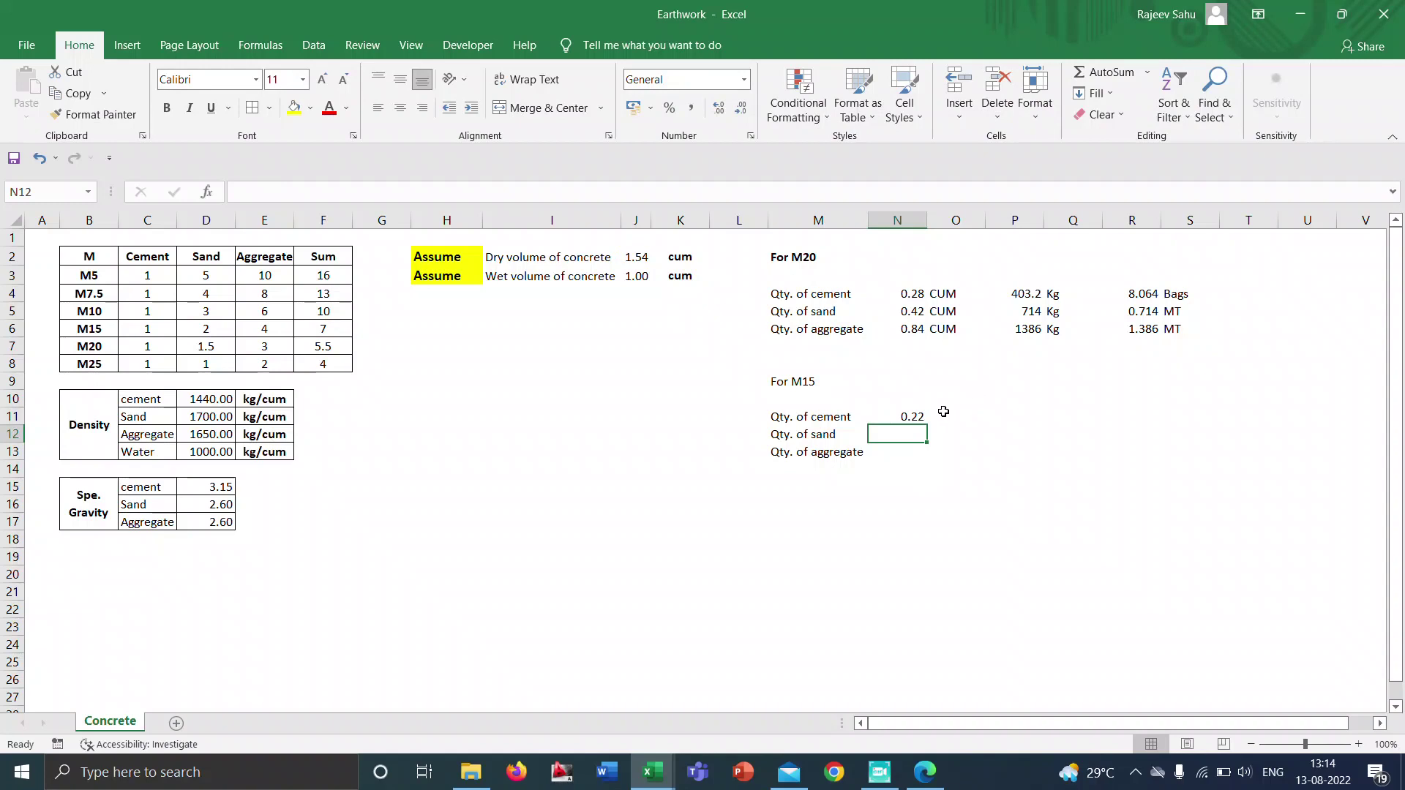
Copy the CUM unit labels from O4:O6 to O11:O13 beside the M15 volumes.
drag(950, 292, 952, 328)
key(ctrl+c)
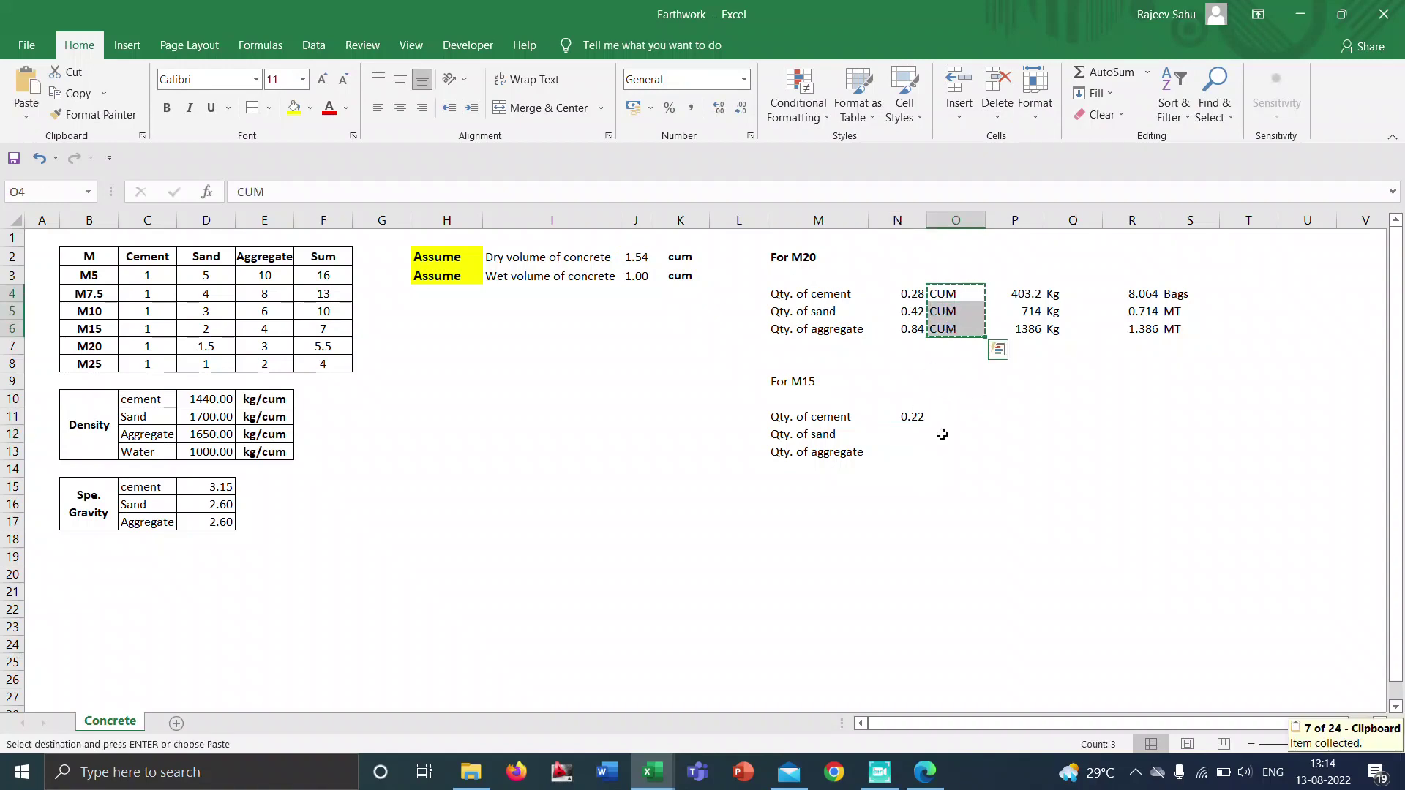
click(945, 418)
key(ctrl+v)
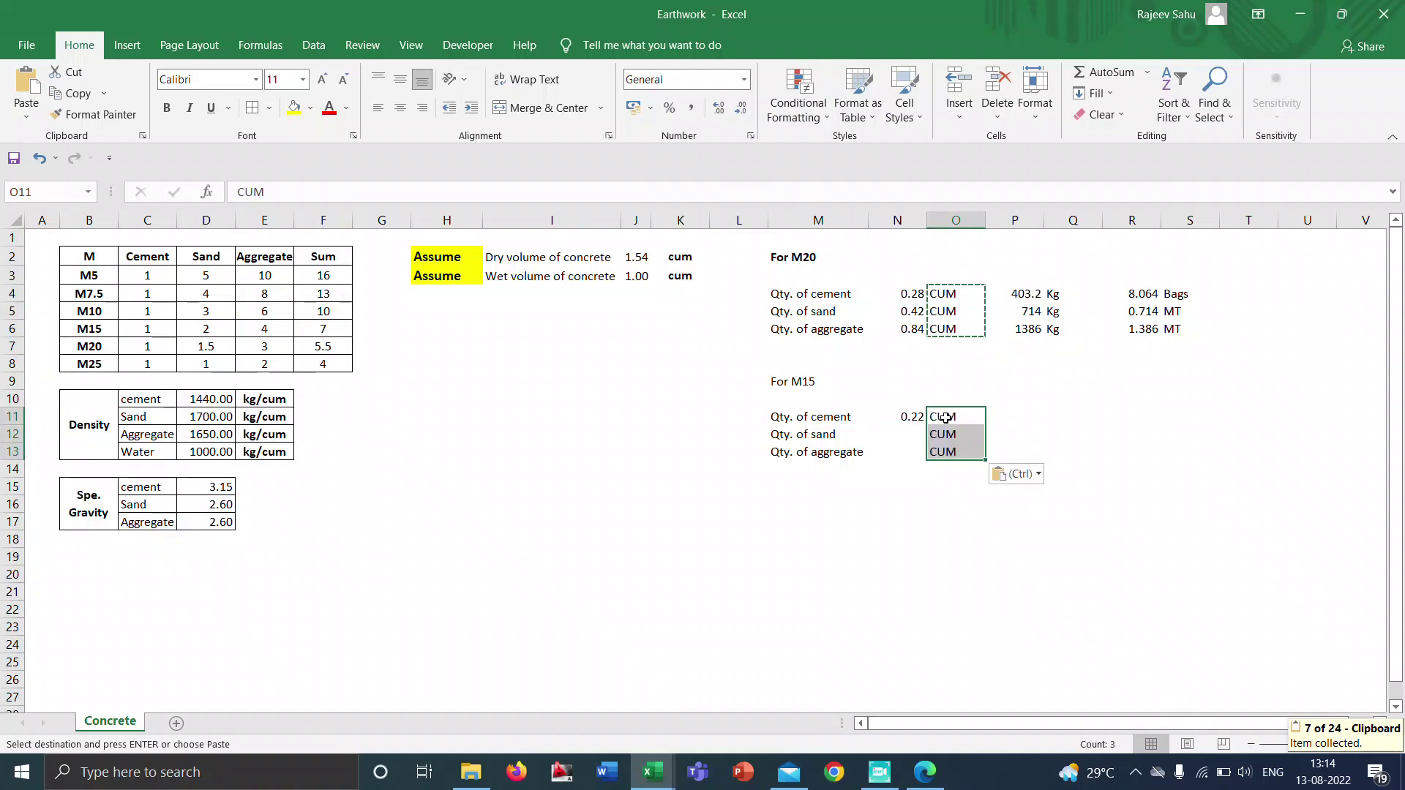
Calculate the M15 sand volume in N12 with the formula =(D6/F6)*J2.
click(917, 432)
text(=)
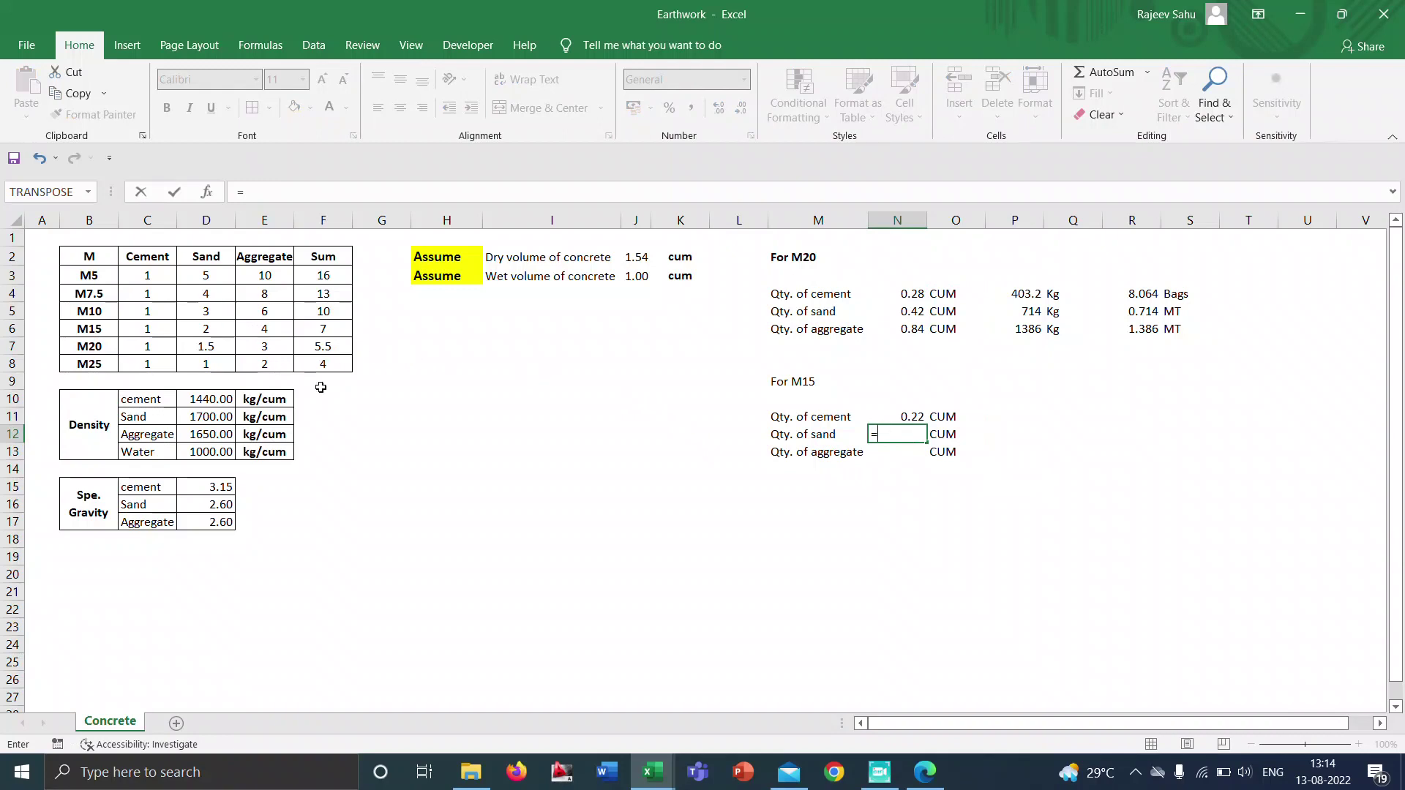
text(()
click(209, 328)
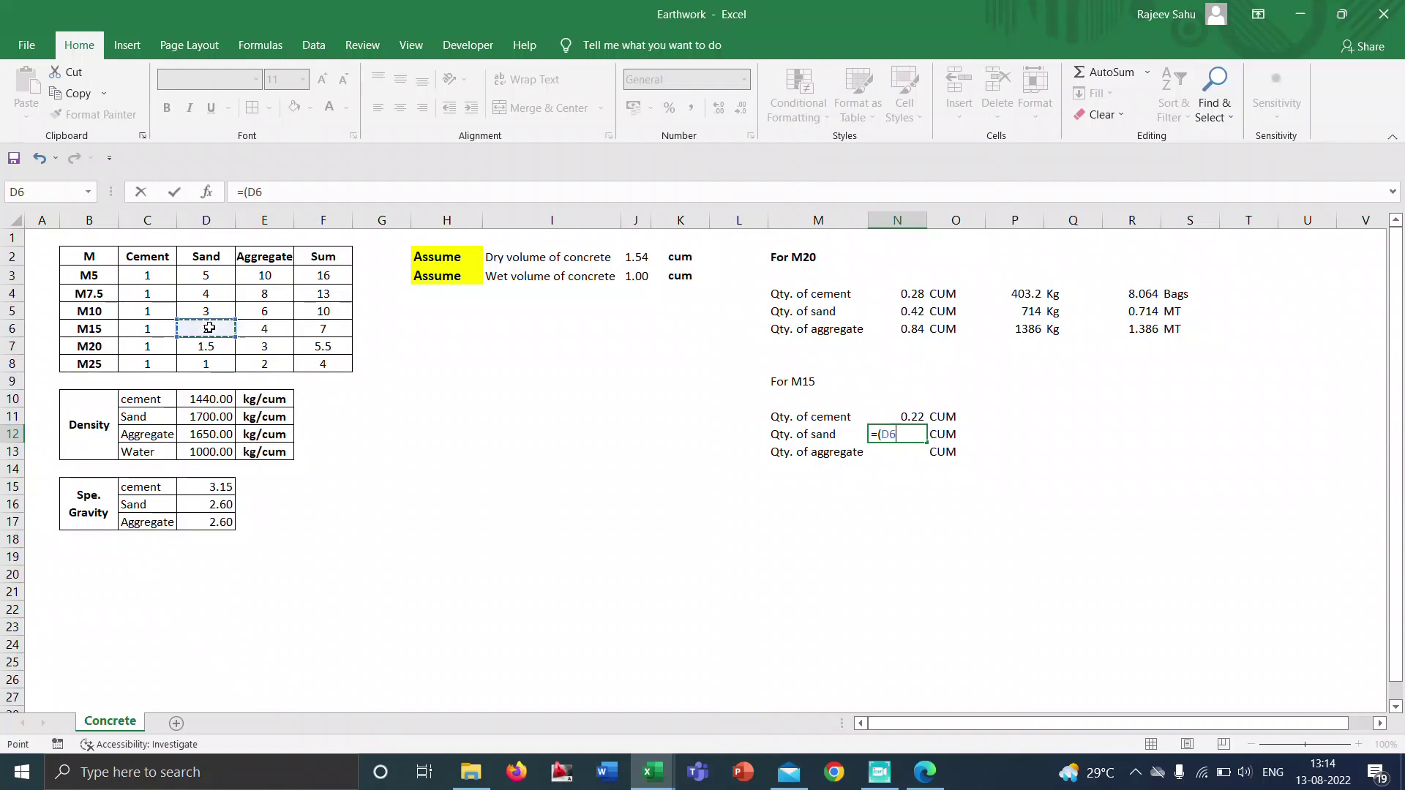
text(/)
click(323, 329)
text()*)
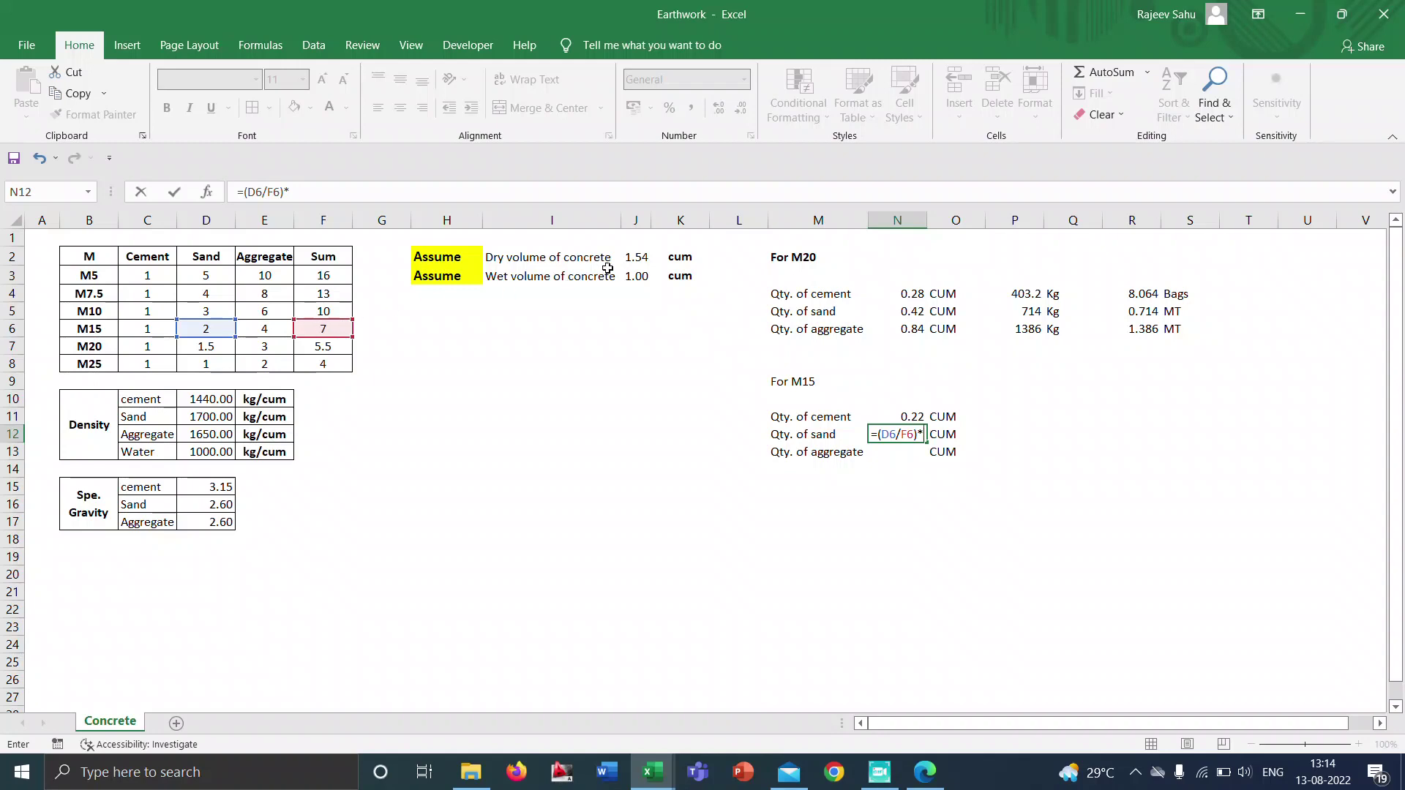
click(630, 259)
key(Return)
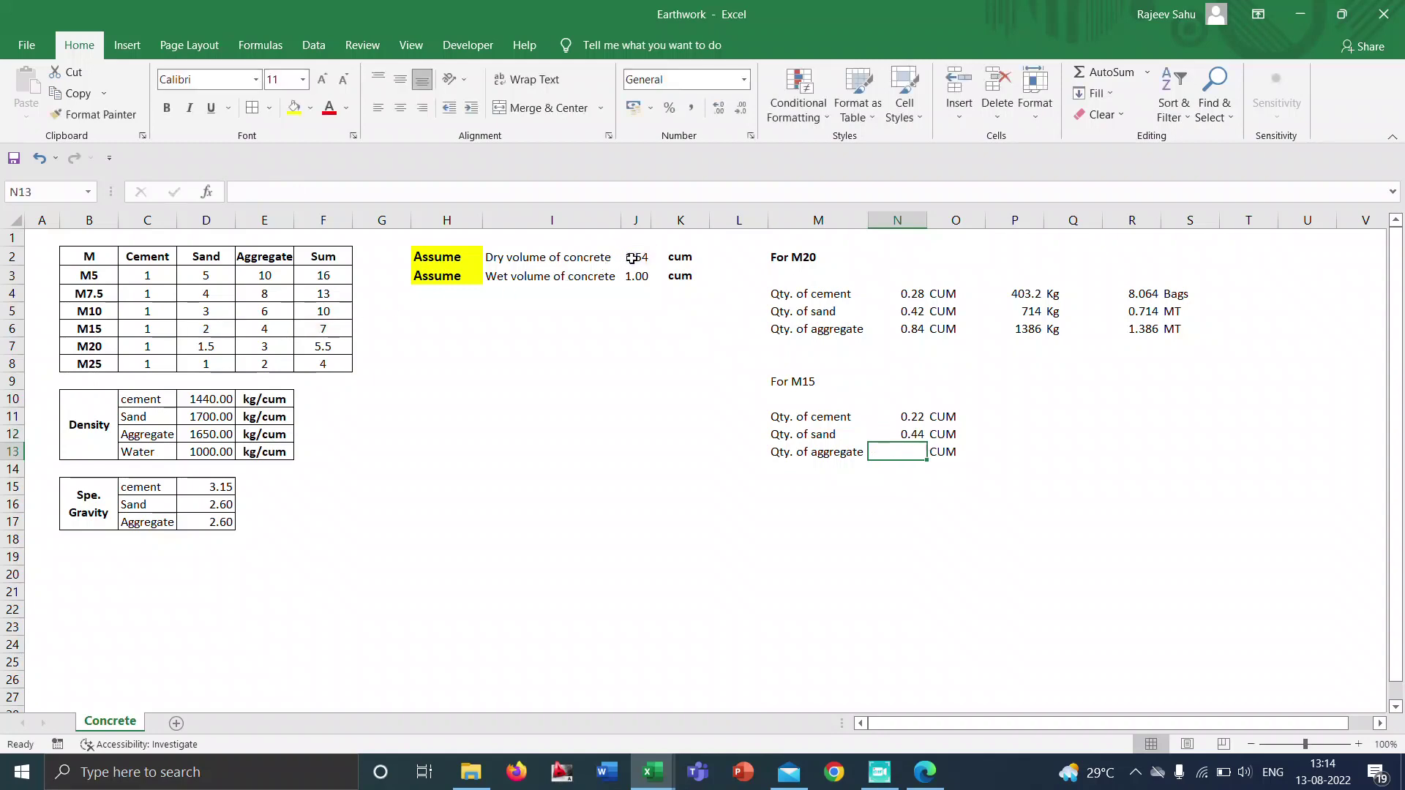
Calculate the M15 aggregate volume in N13 with the formula =(E6/F6)*J2.
text(=)
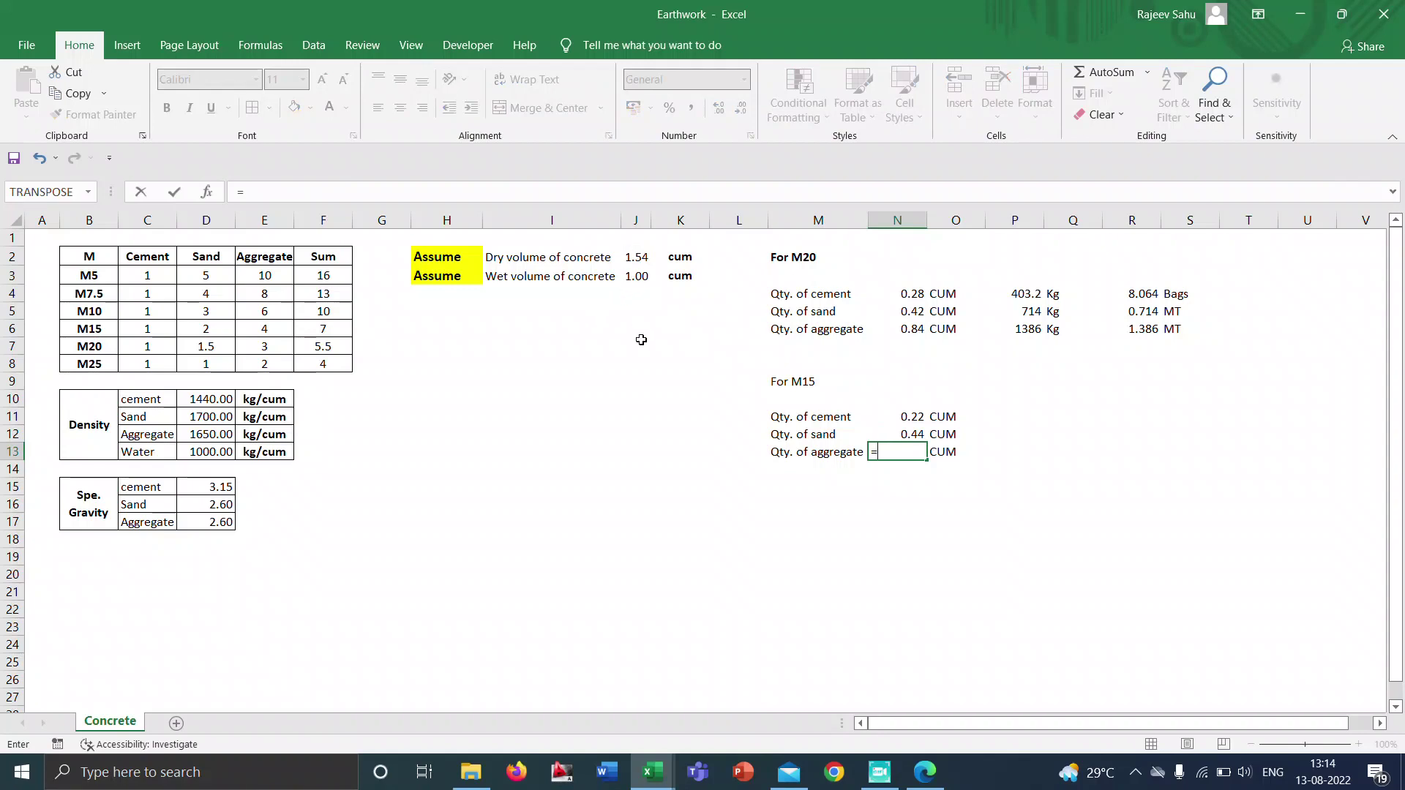
text(()
click(285, 332)
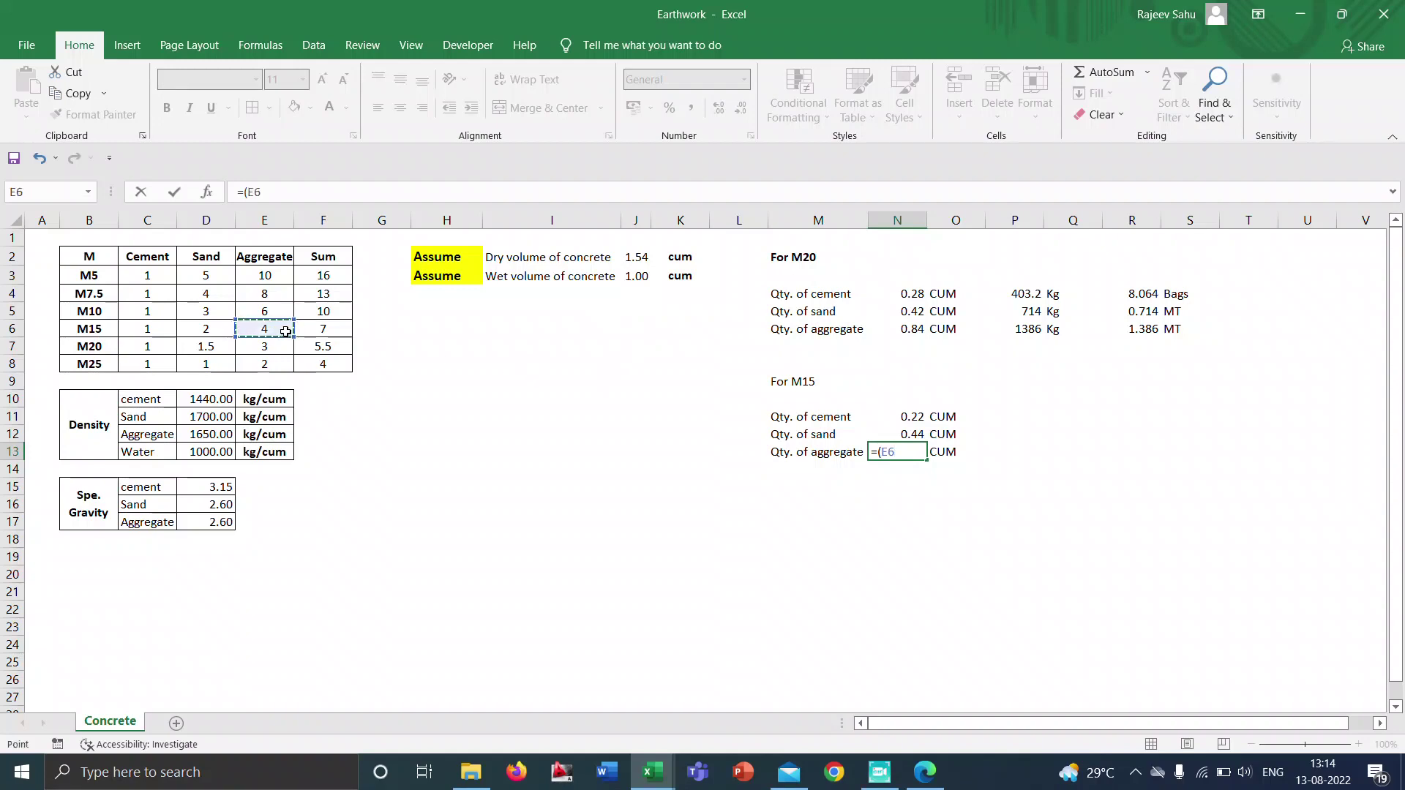
text(/)
click(332, 326)
text()*)
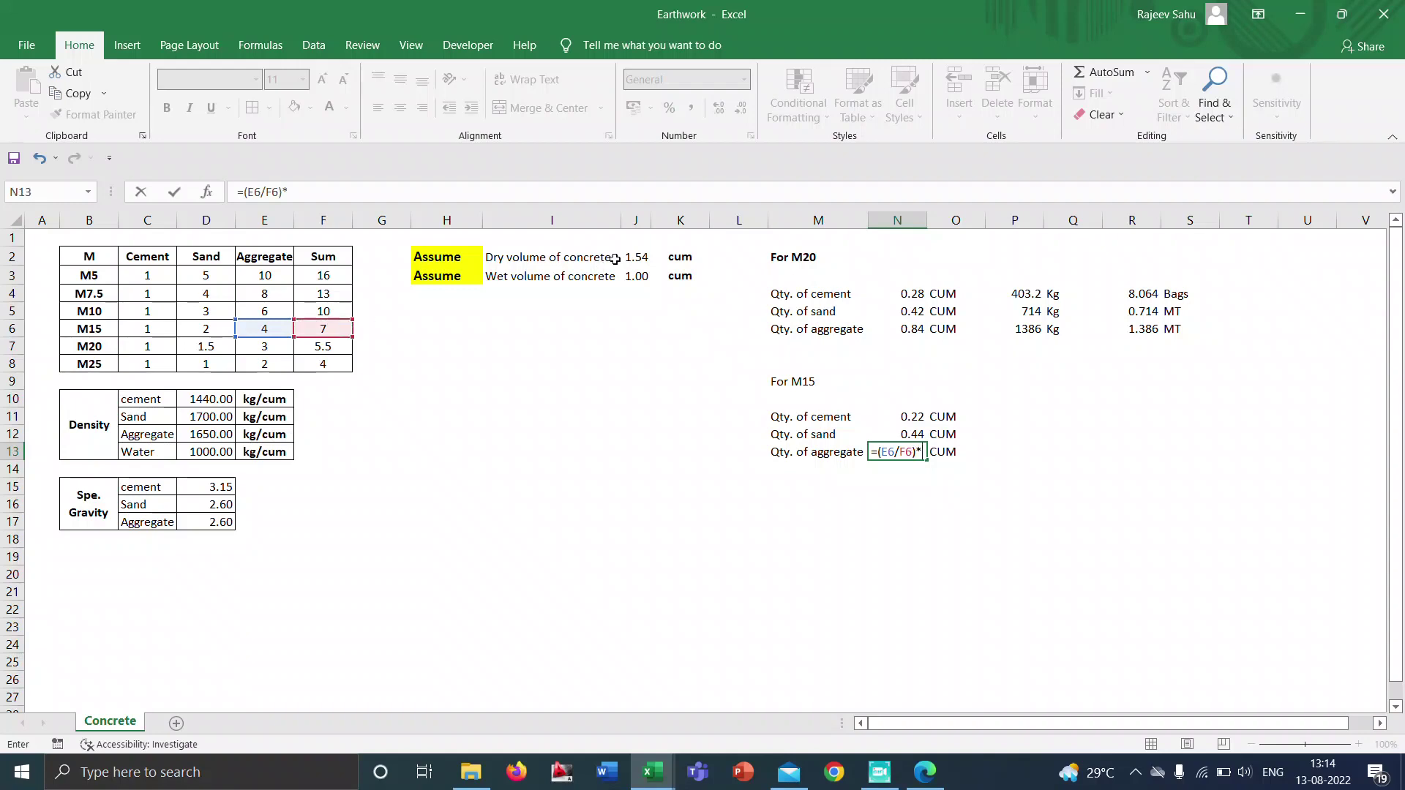
click(631, 258)
key(Return)
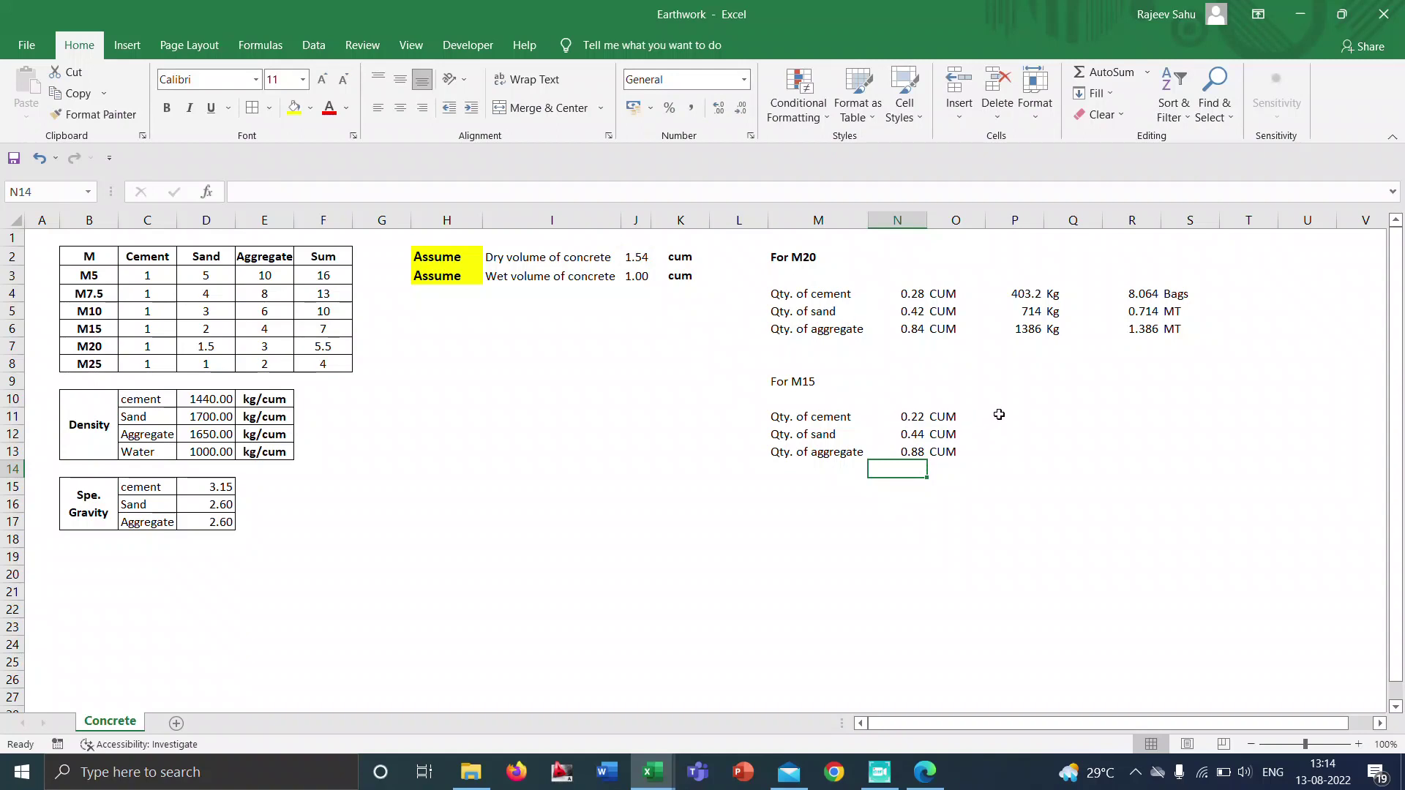
Convert the M15 cement volume to weight in P11 with the formula =N11*D10.
click(999, 415)
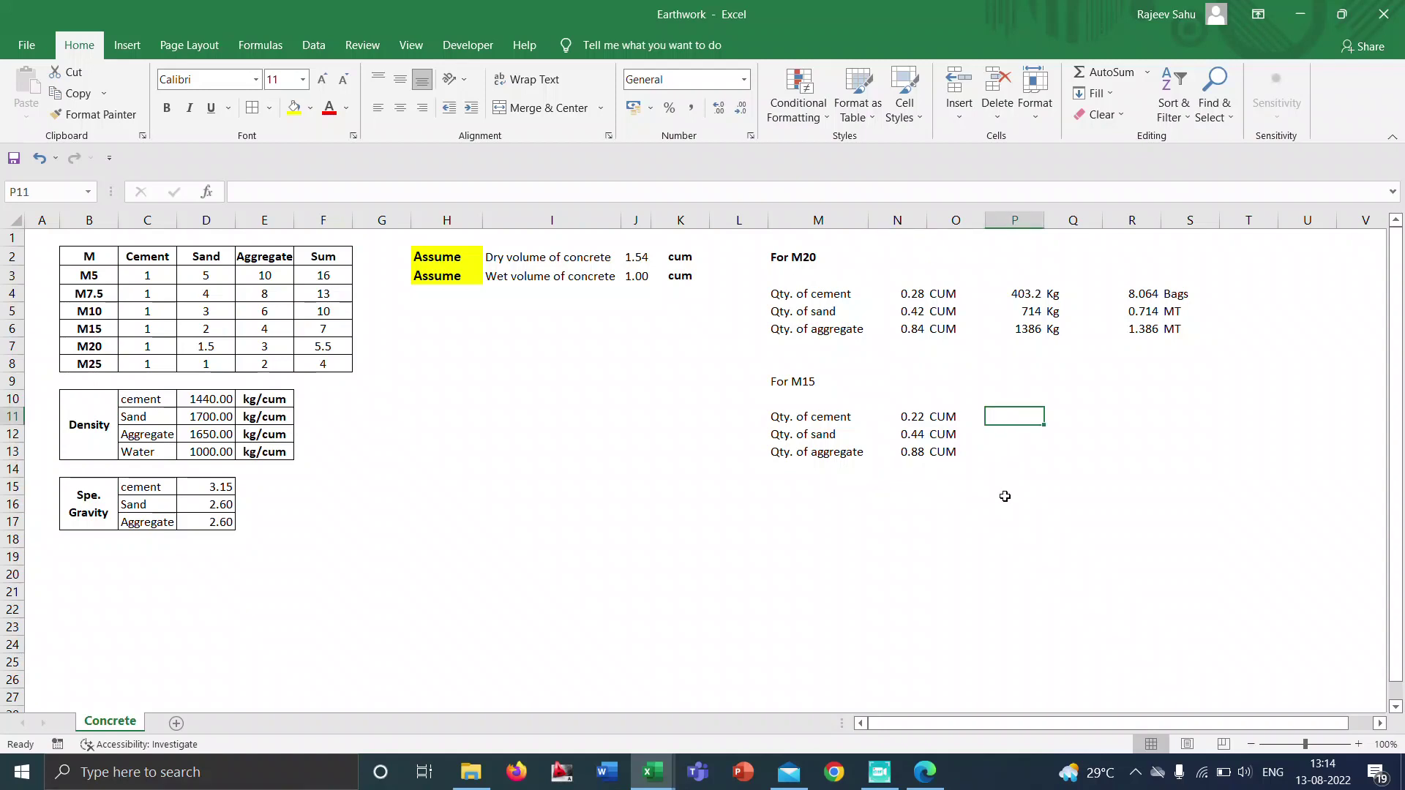
text(=)
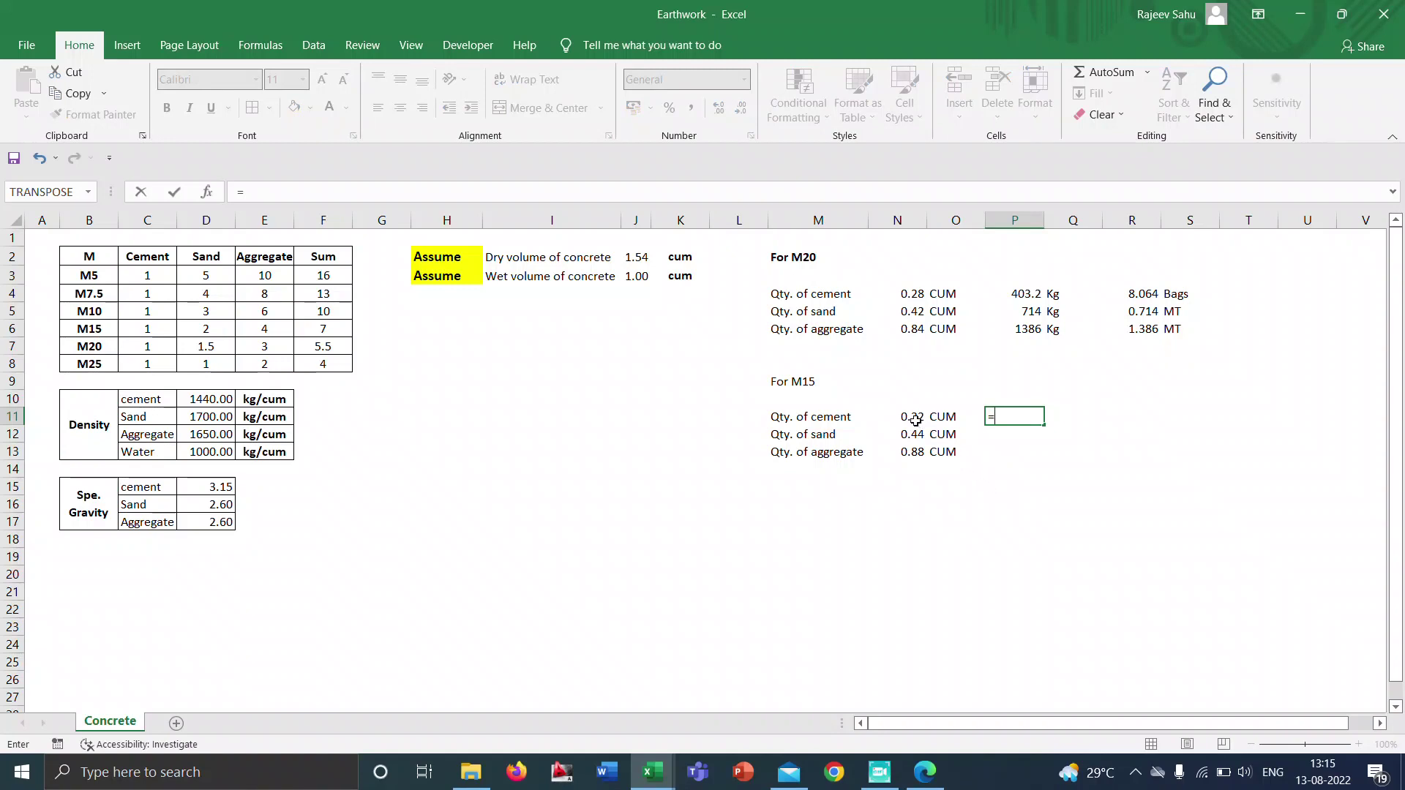
click(914, 420)
text(*)
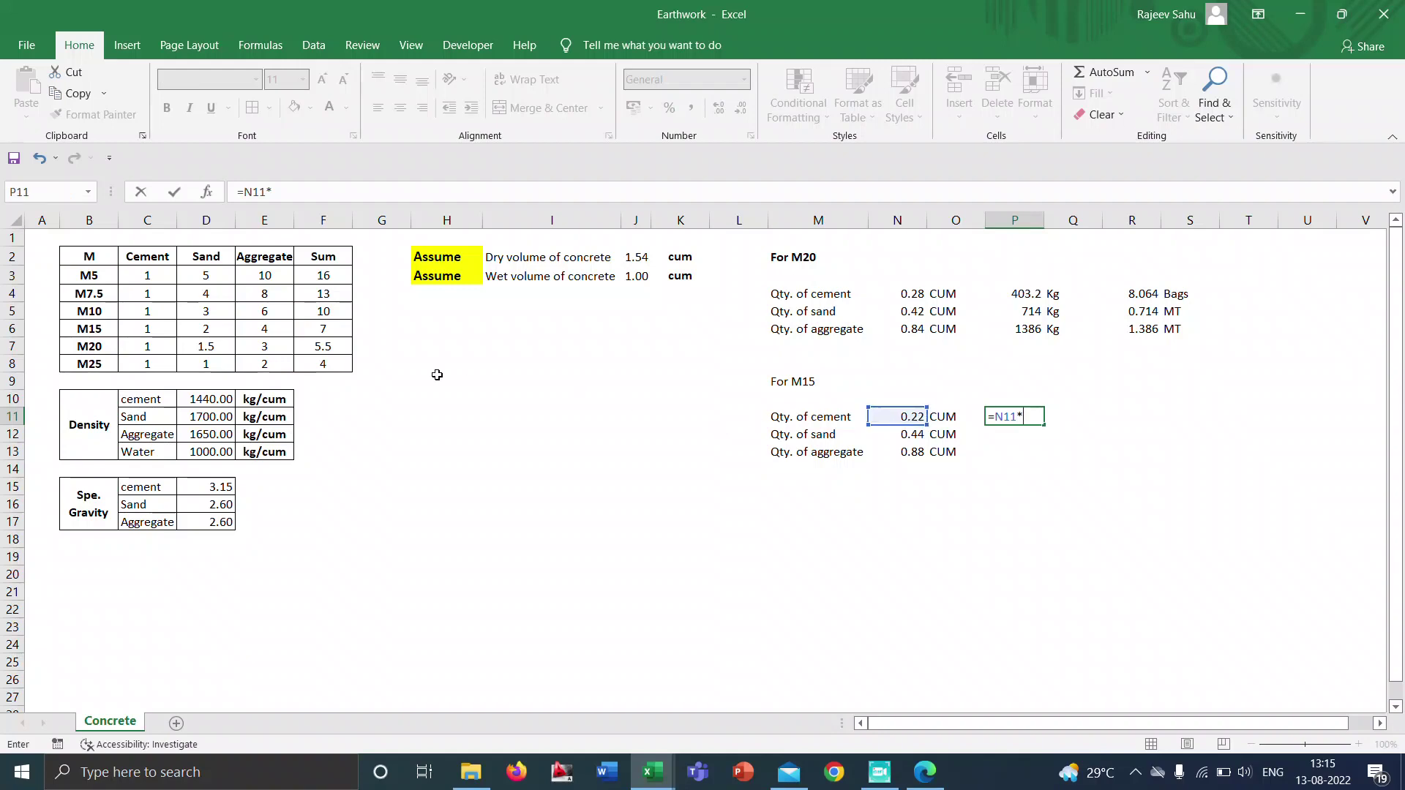
click(215, 399)
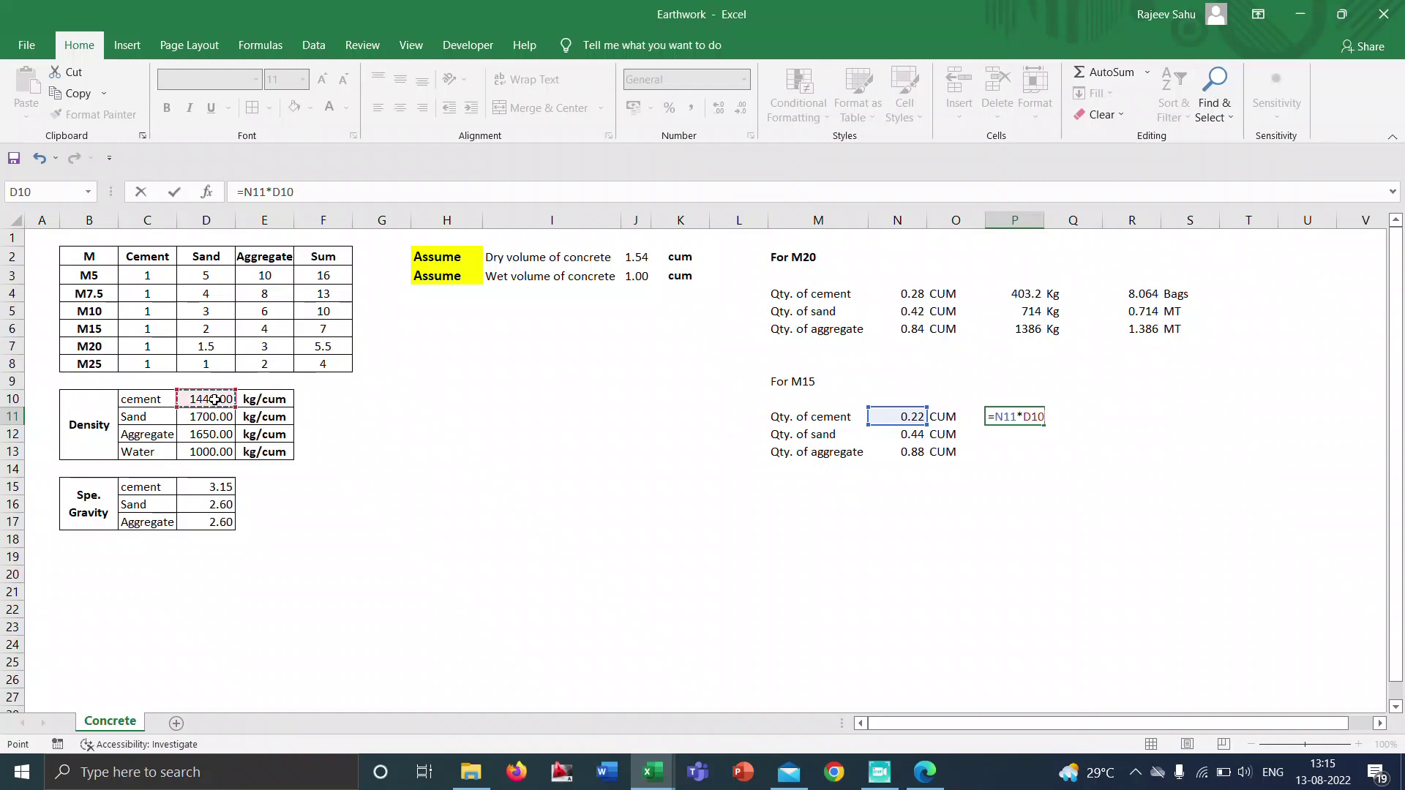
key(Return)
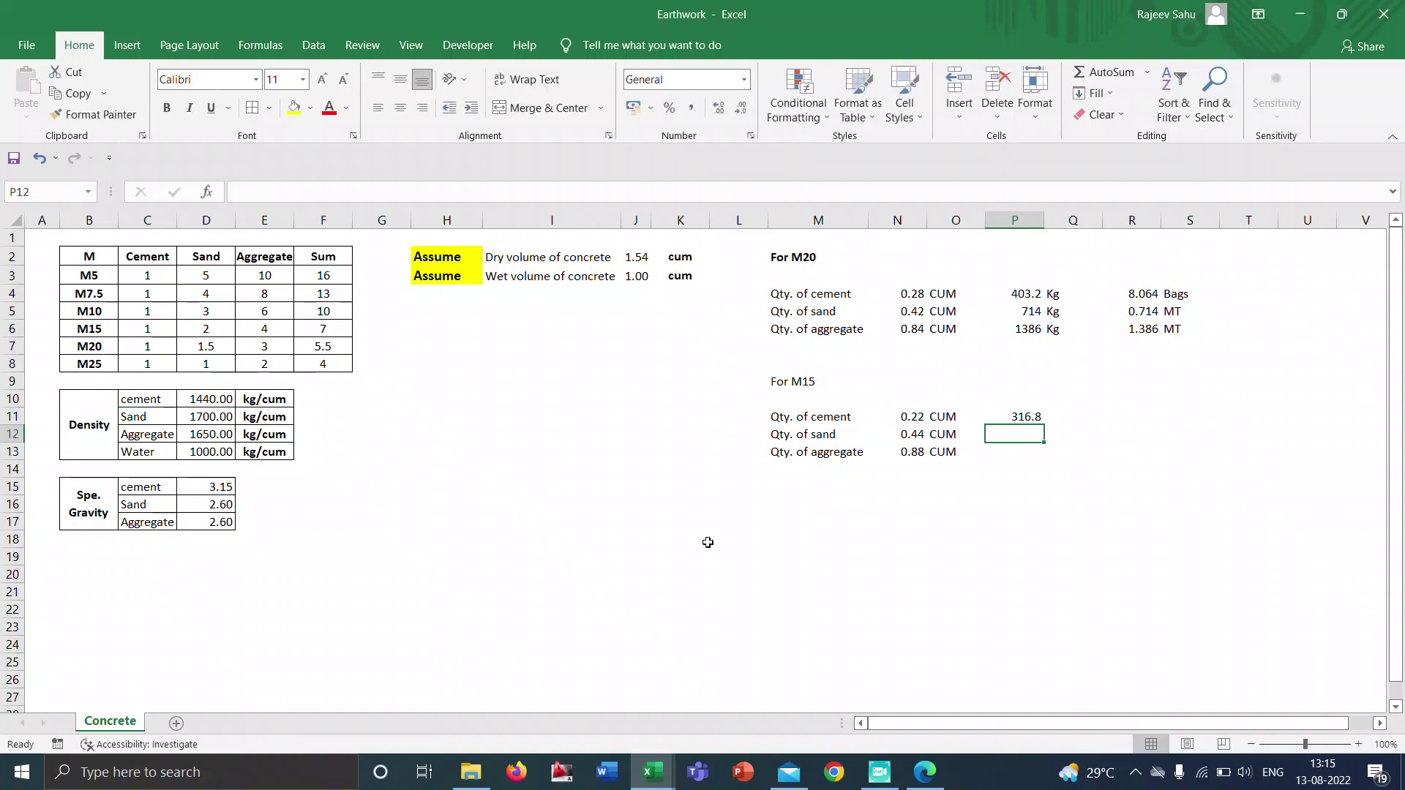
Convert the M15 sand volume to weight in P12 with the formula =N12*D11.
text(=)
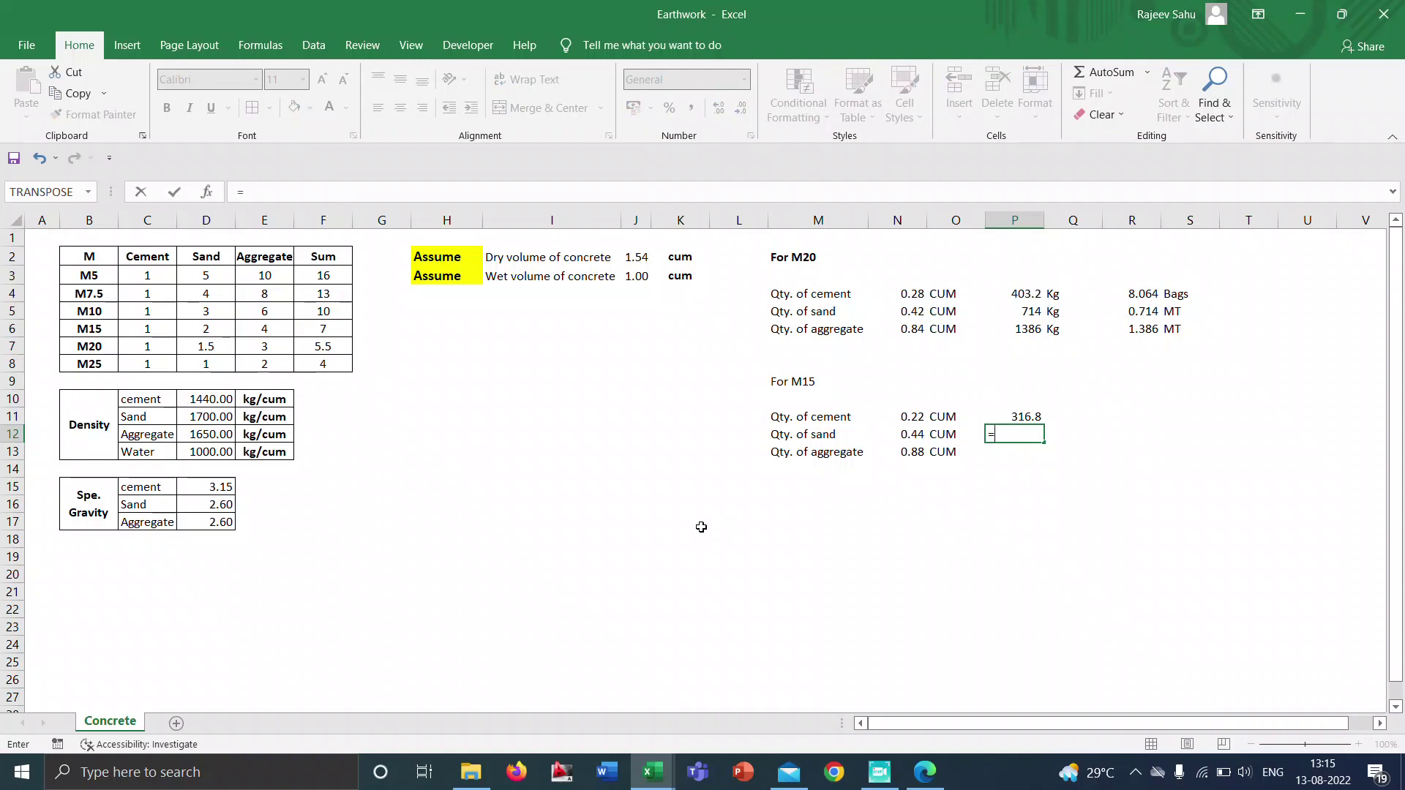
click(912, 434)
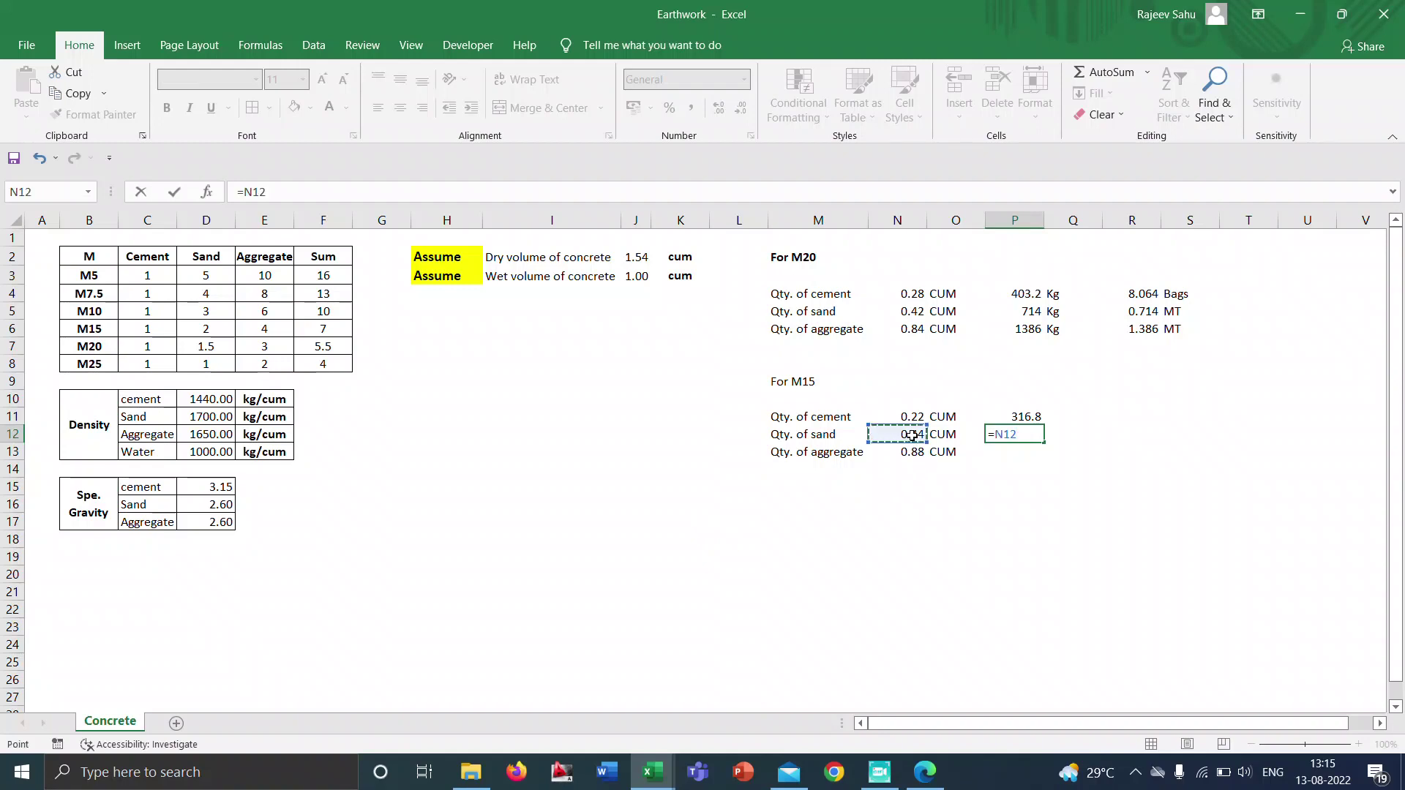
text(*)
click(217, 417)
key(Return)
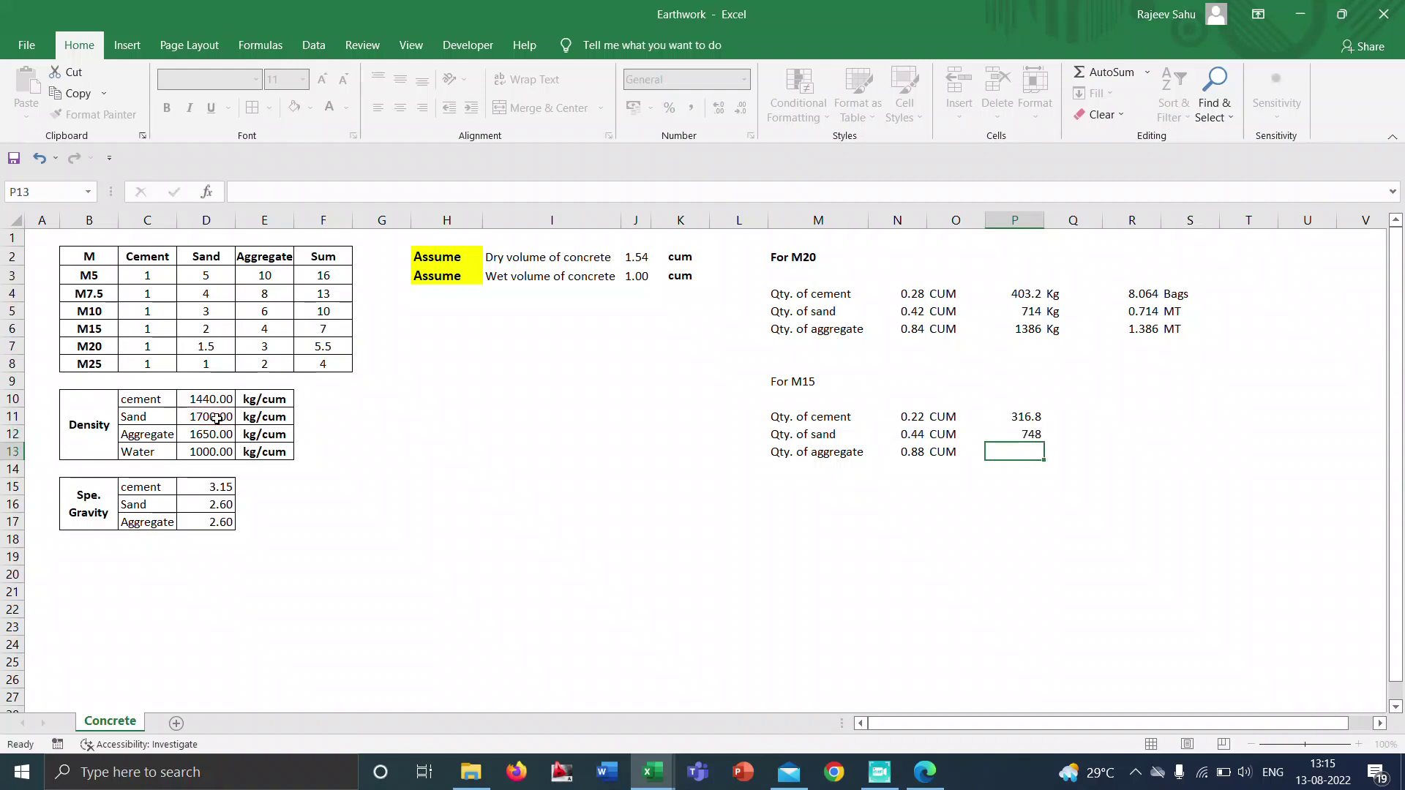
Convert the M15 aggregate volume to weight in P13 with the formula =N13*D12.
text(=)
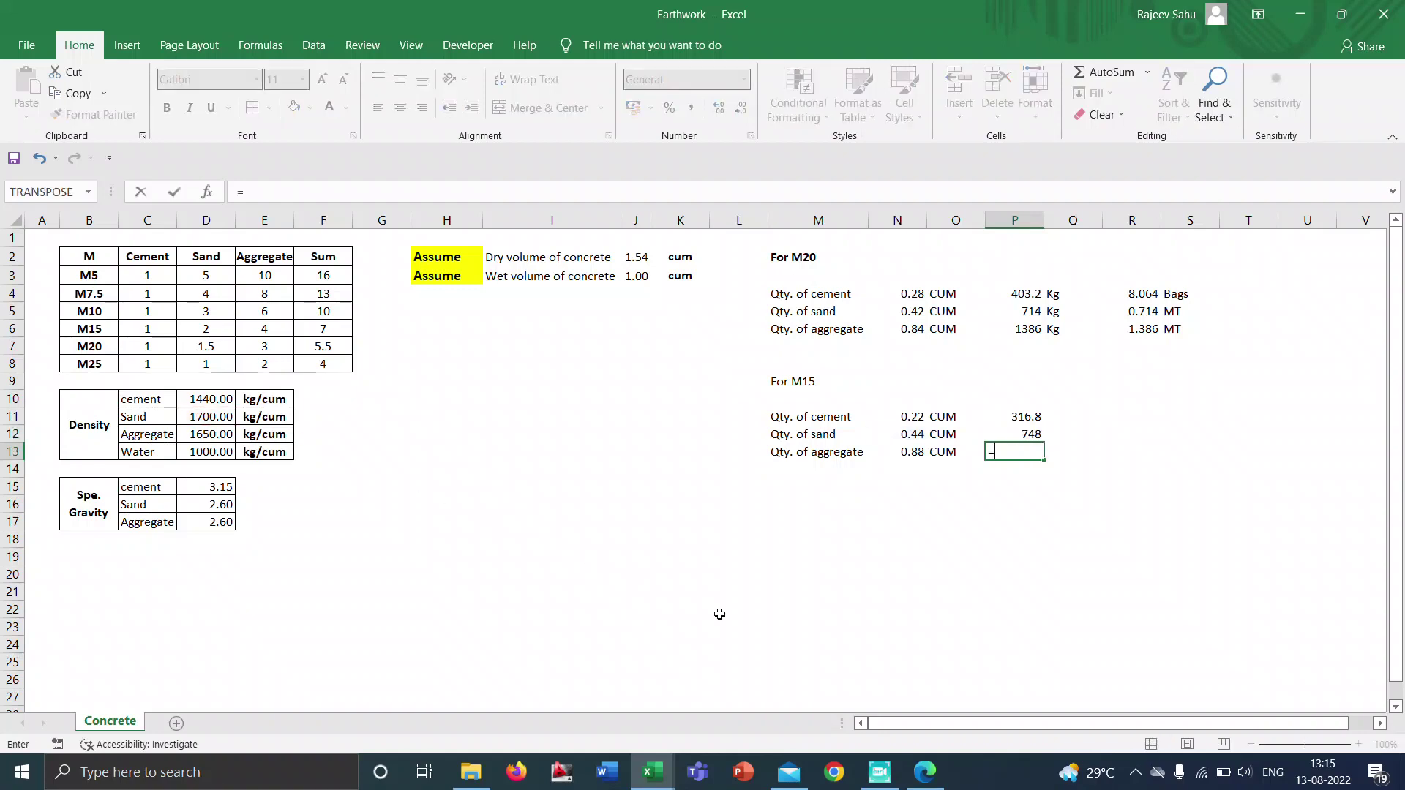
click(901, 449)
text(*)
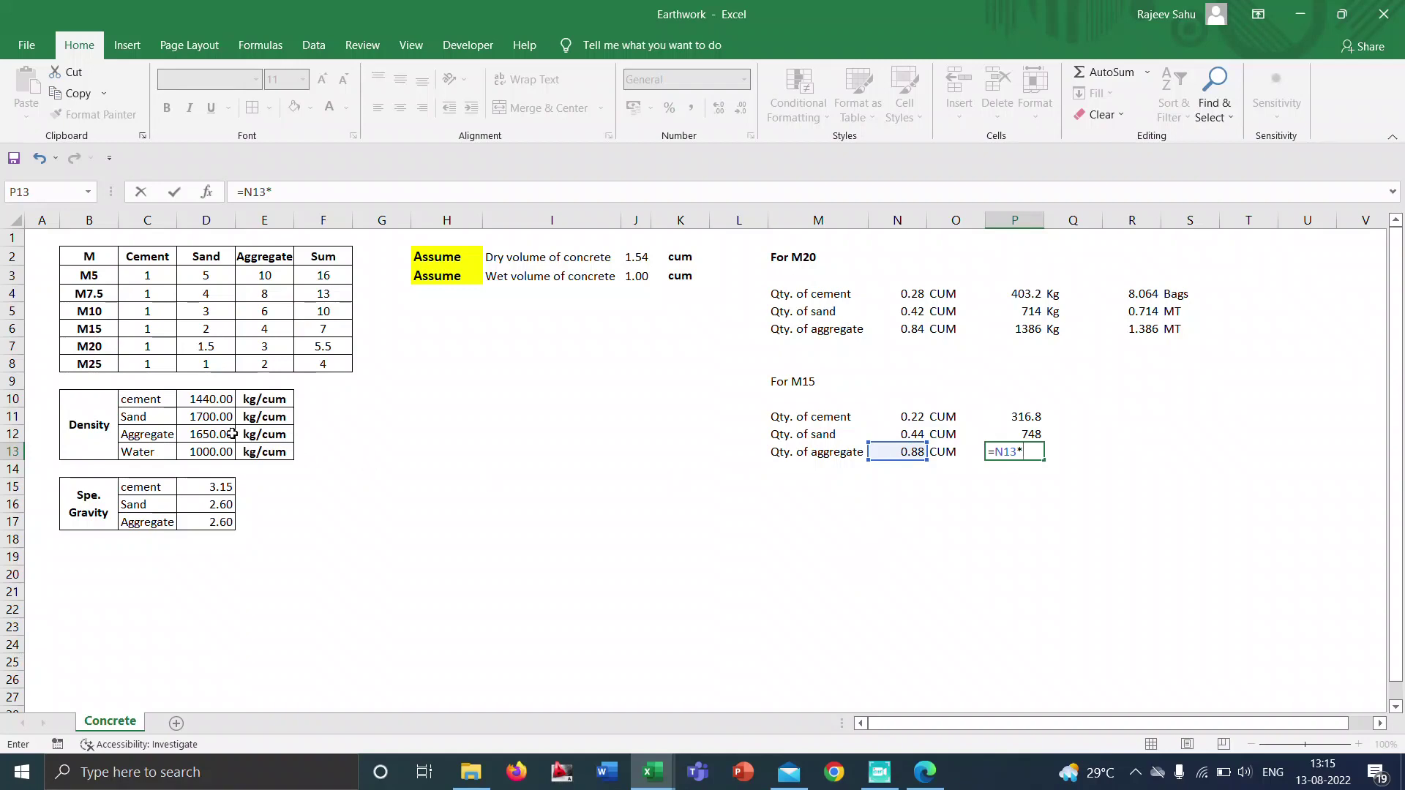
click(233, 436)
key(Return)
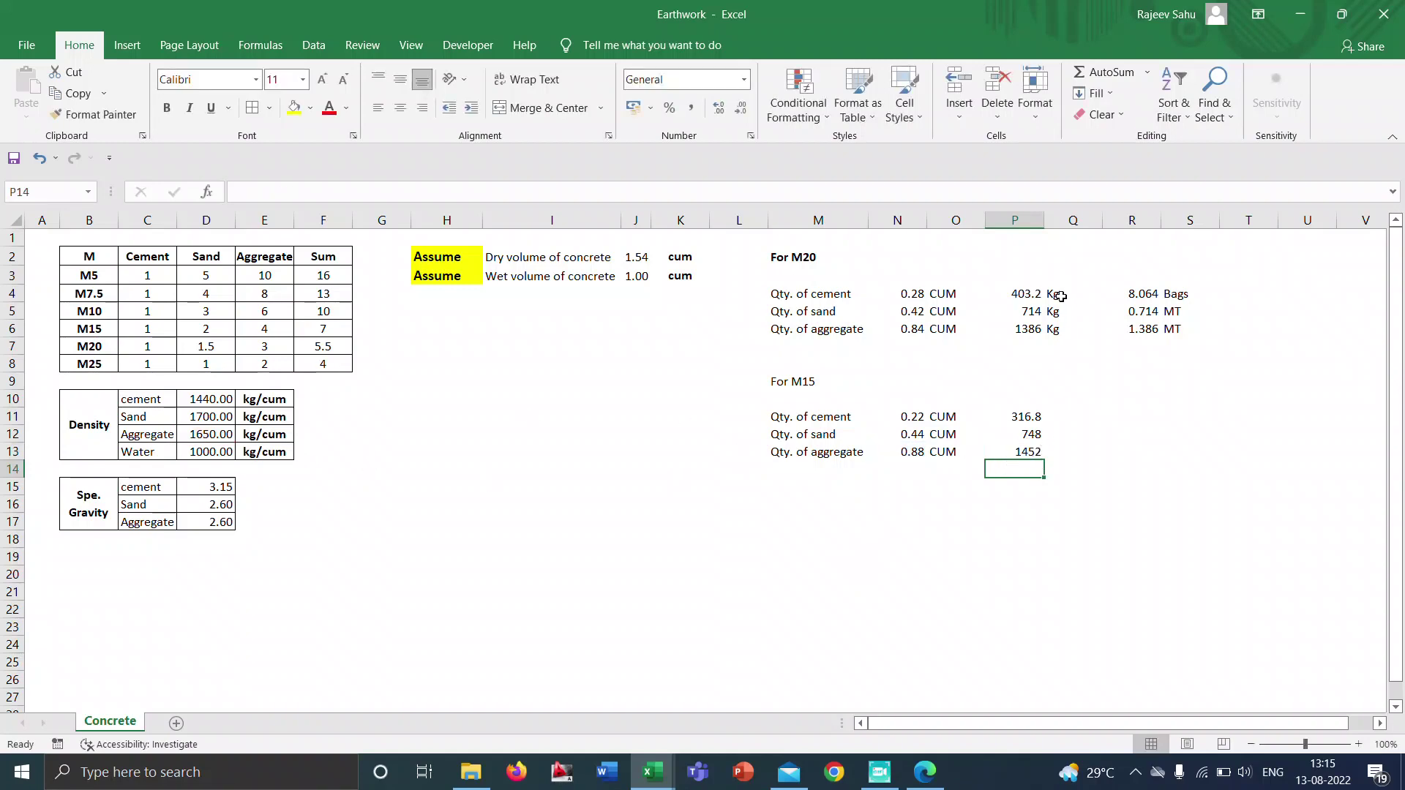
Copy the Kg unit labels from Q4:Q6 to Q11:Q13 beside the M15 weights.
click(1061, 299)
drag(1061, 300, 1061, 329)
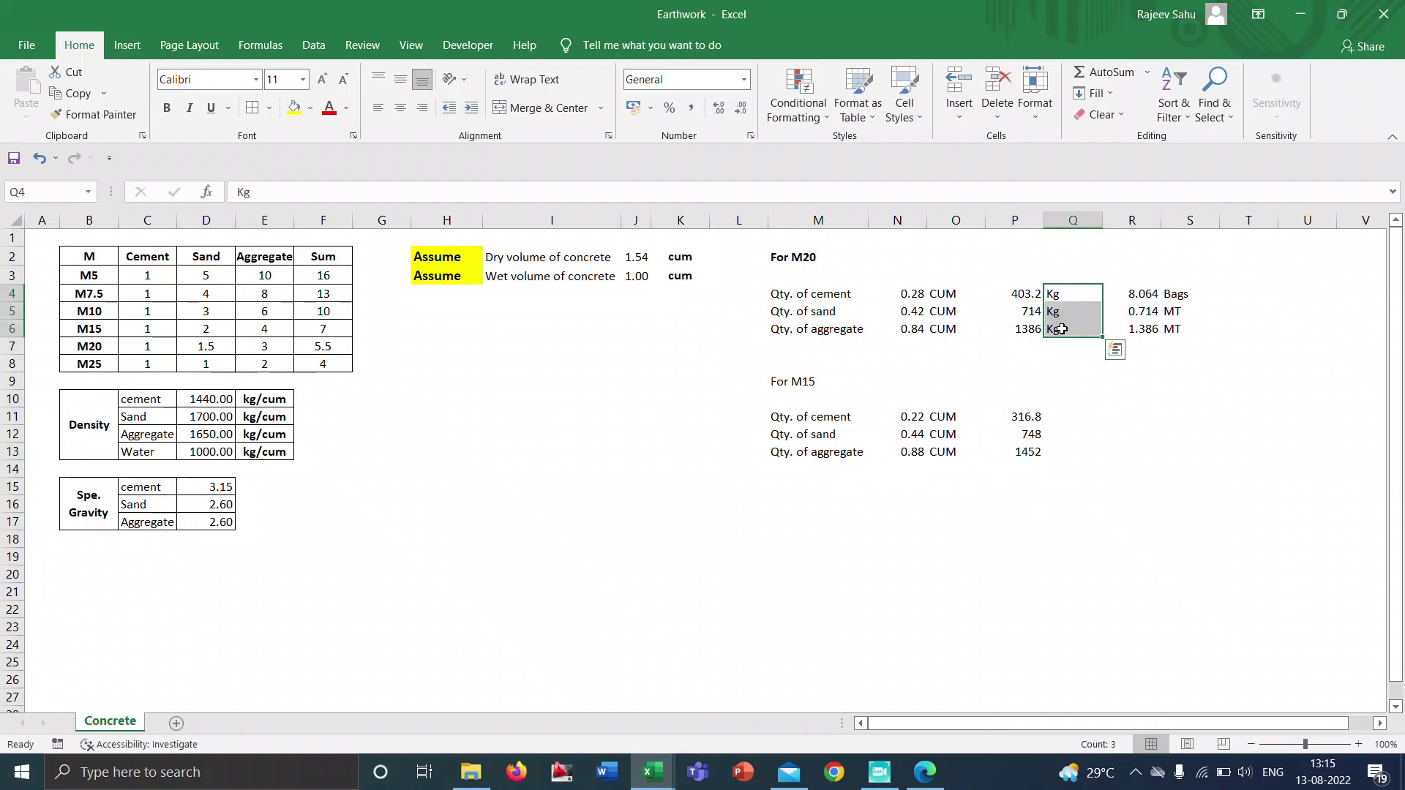
key(ctrl+c)
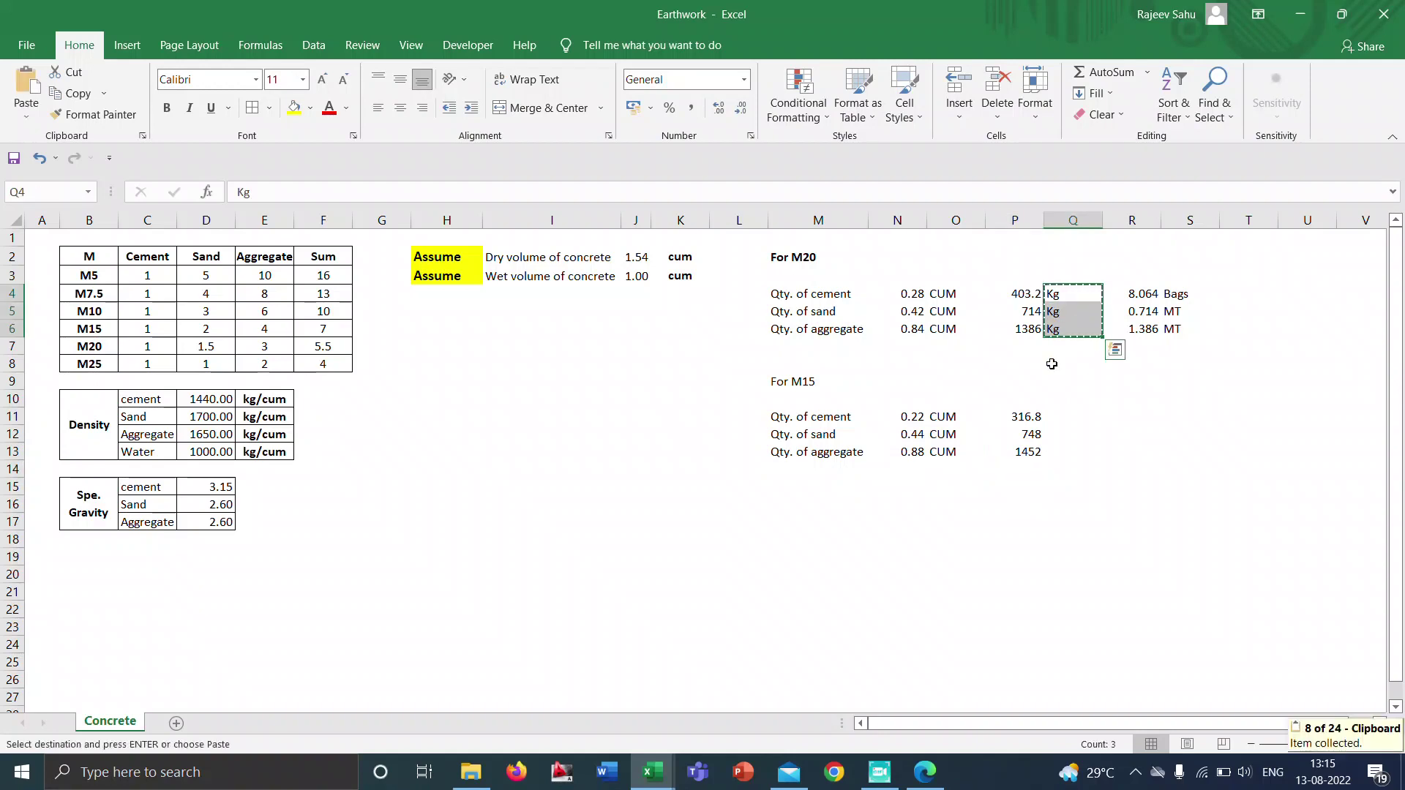
click(1055, 419)
key(ctrl+v)
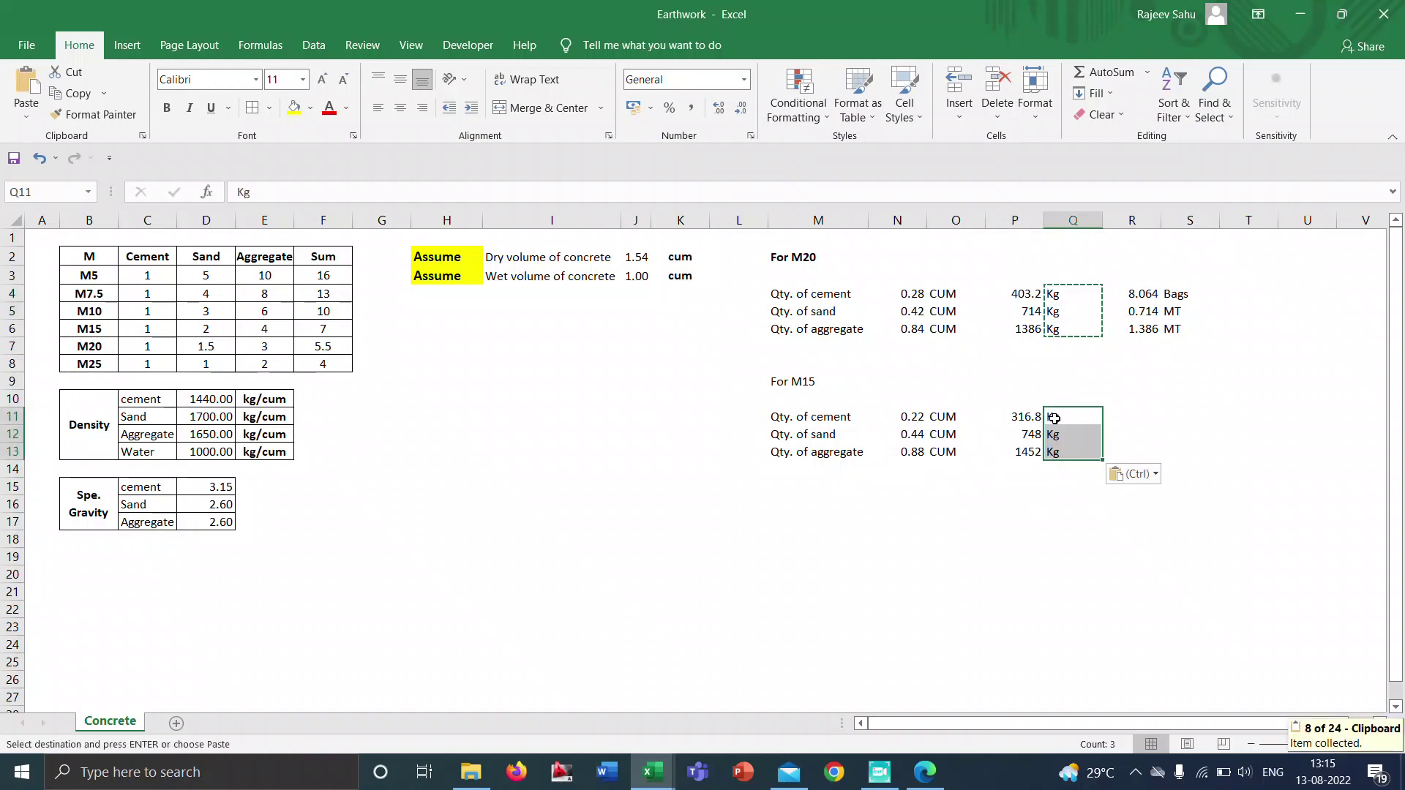
Convert the M15 cement weight to bags in R11 with the formula =P11/50 and enter the unit Bags in S11.
click(1141, 415)
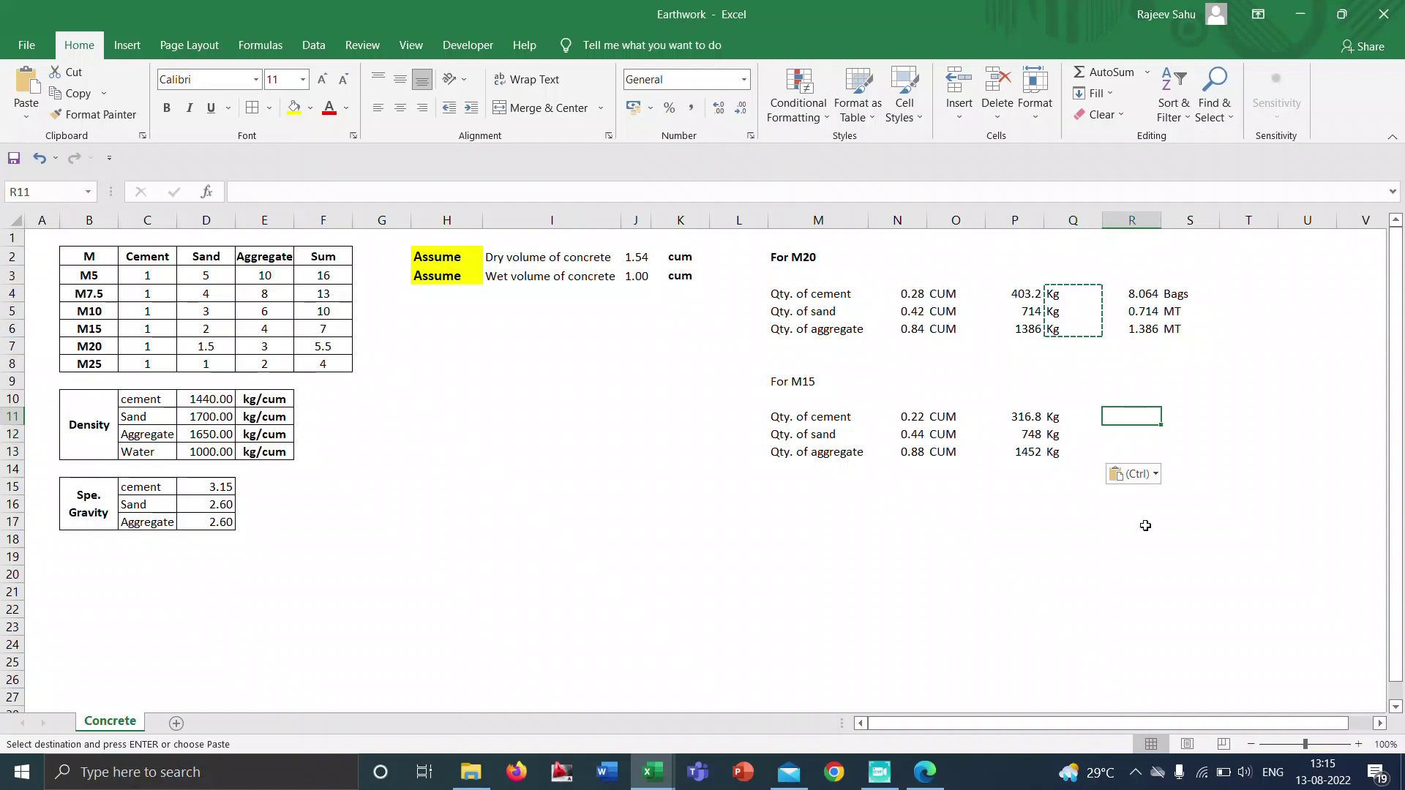
text(=)
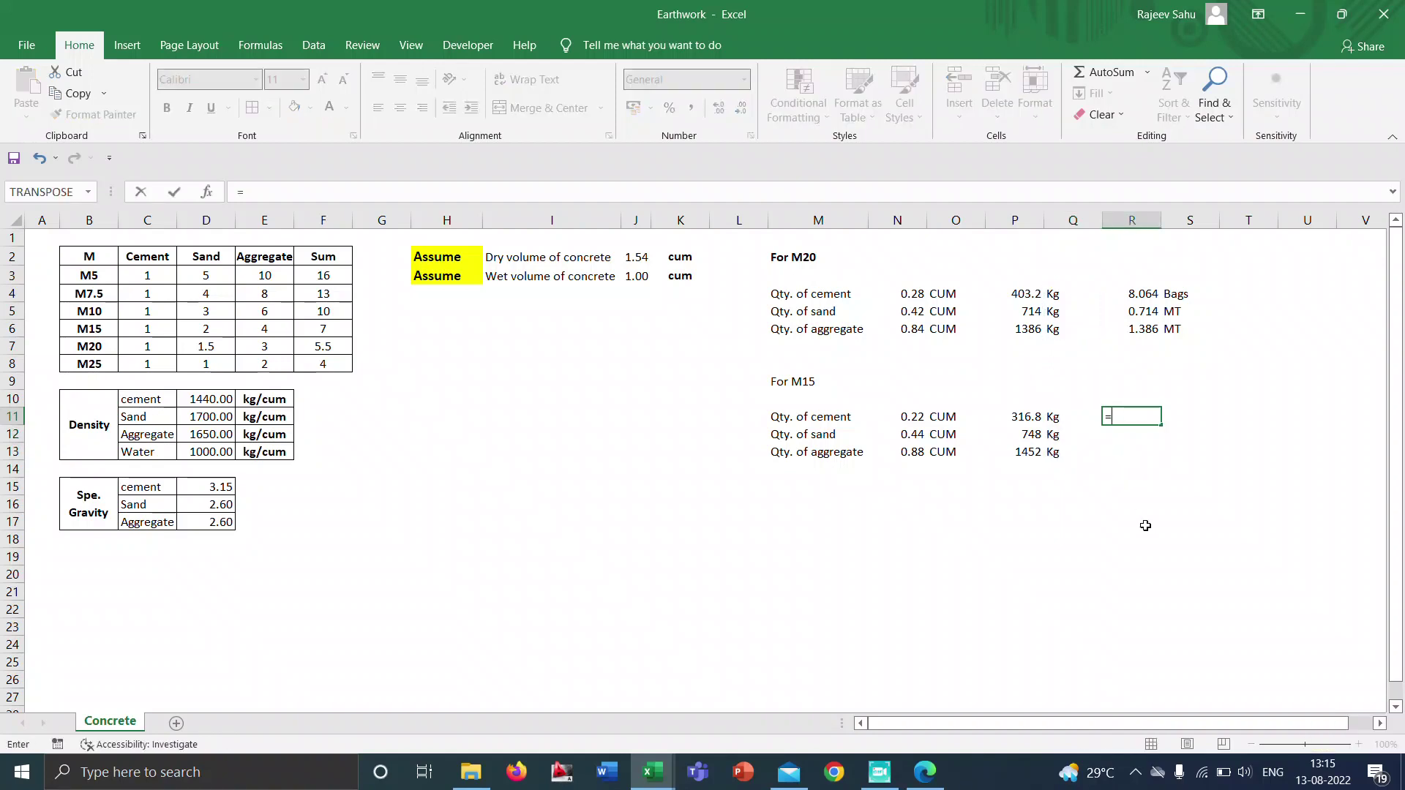
click(1021, 417)
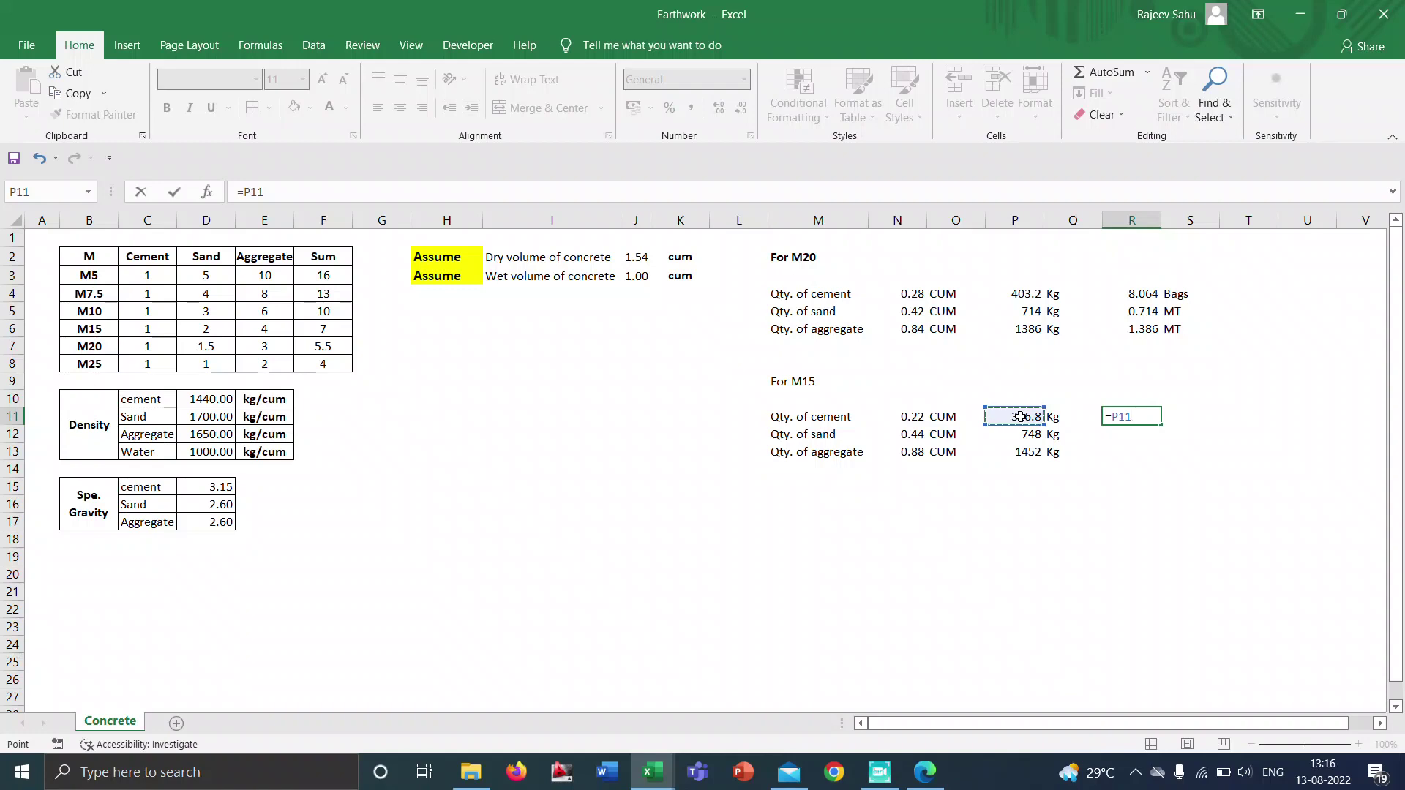
text(/50)
key(Return)
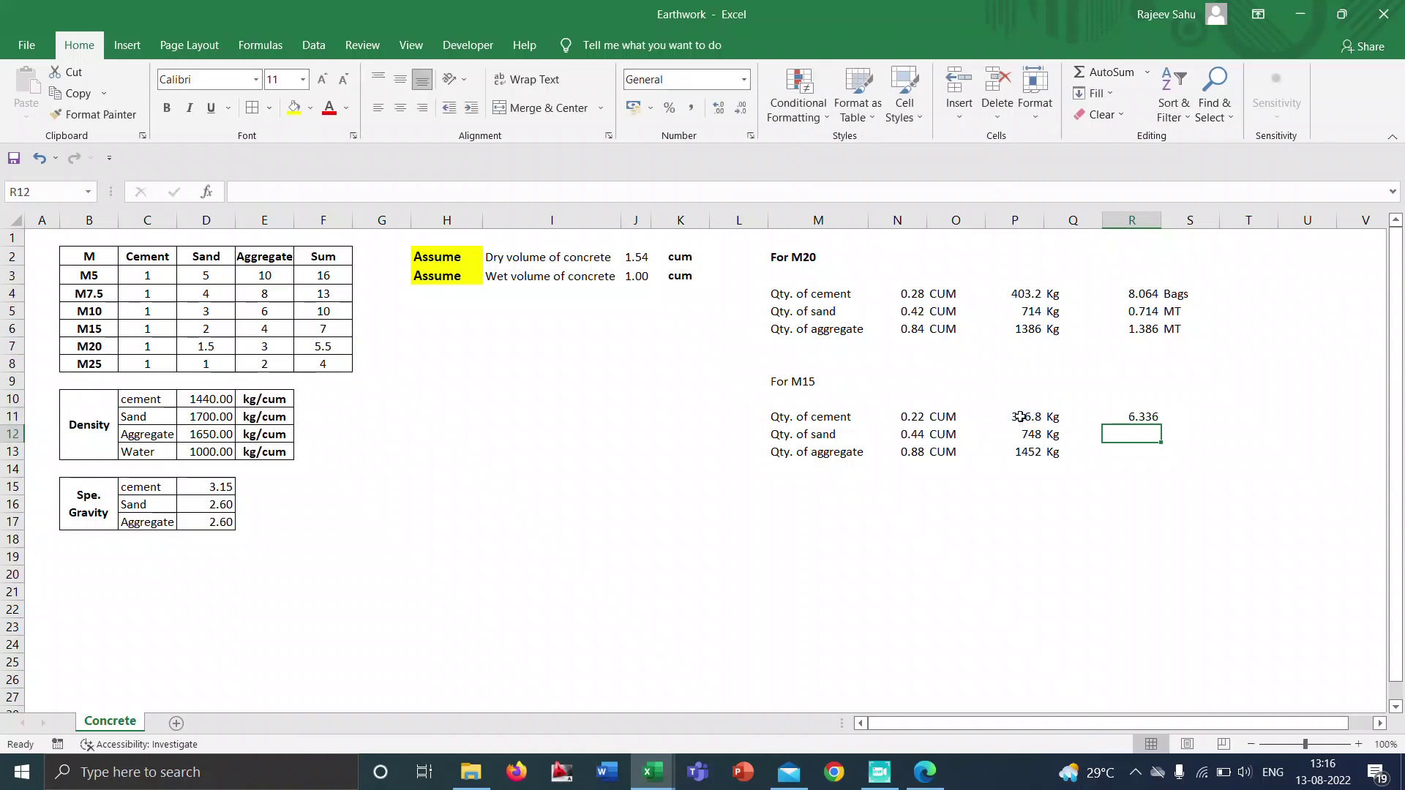
click(1181, 410)
text(Bags)
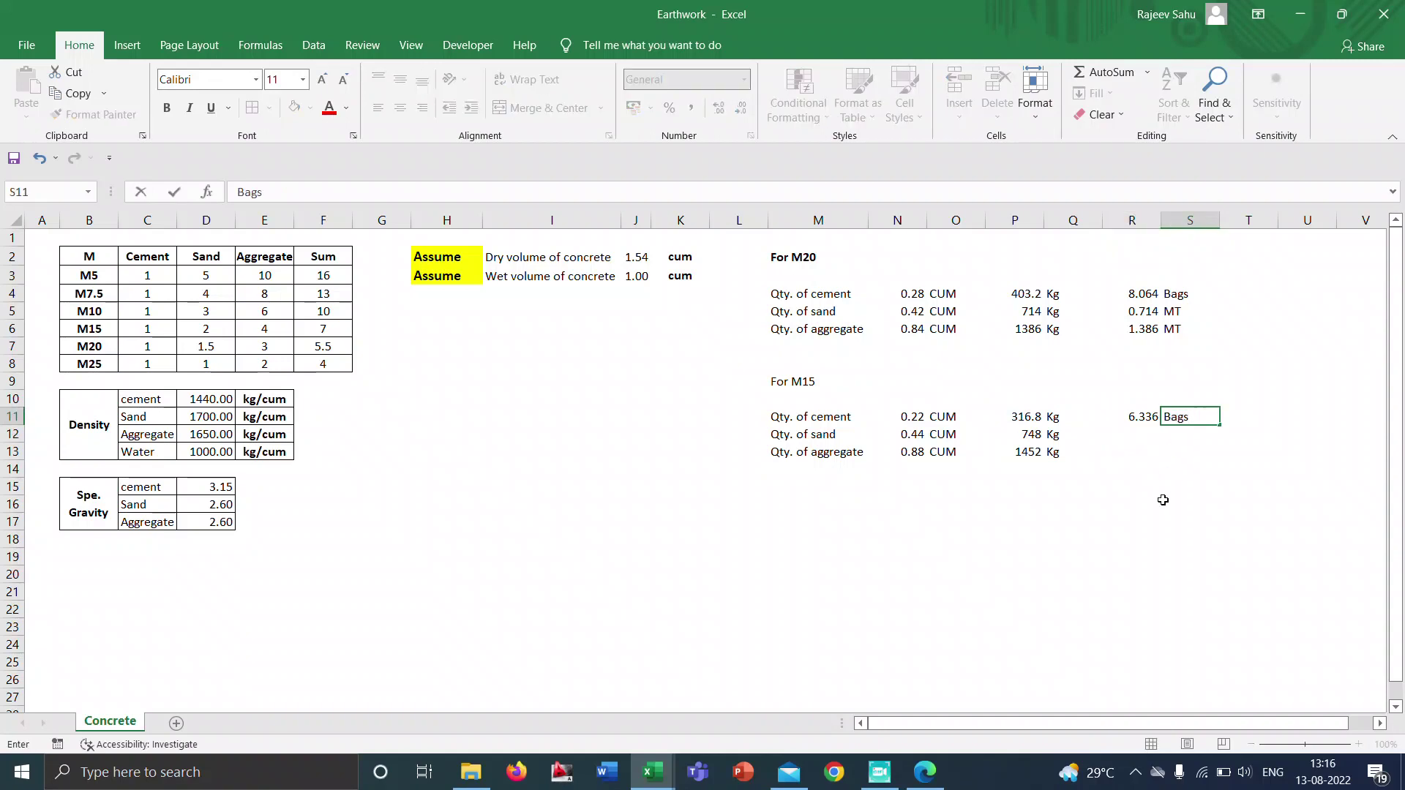
Convert the M15 sand weight to metric tonnes in R12 with the formula =P12/1000.
key(Return)
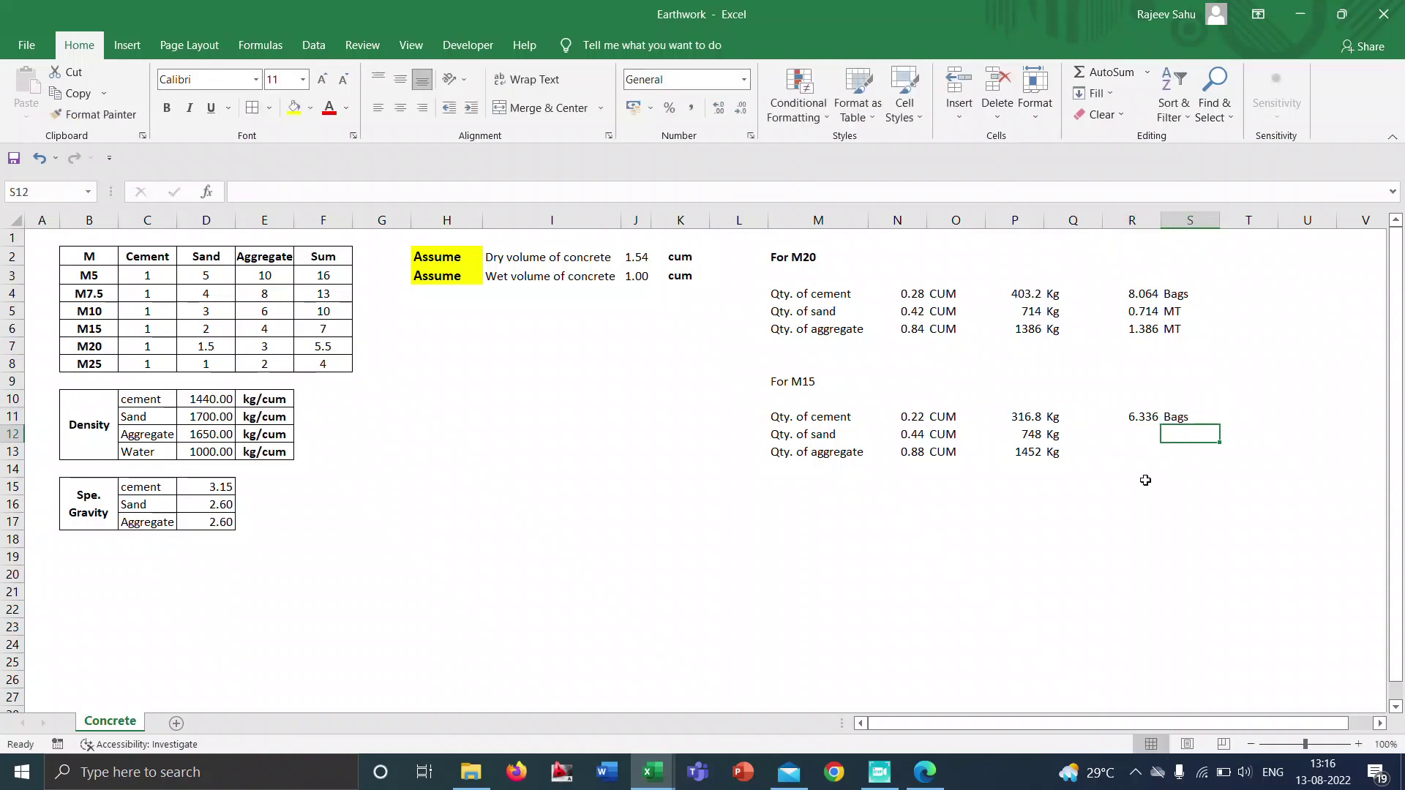
click(1145, 434)
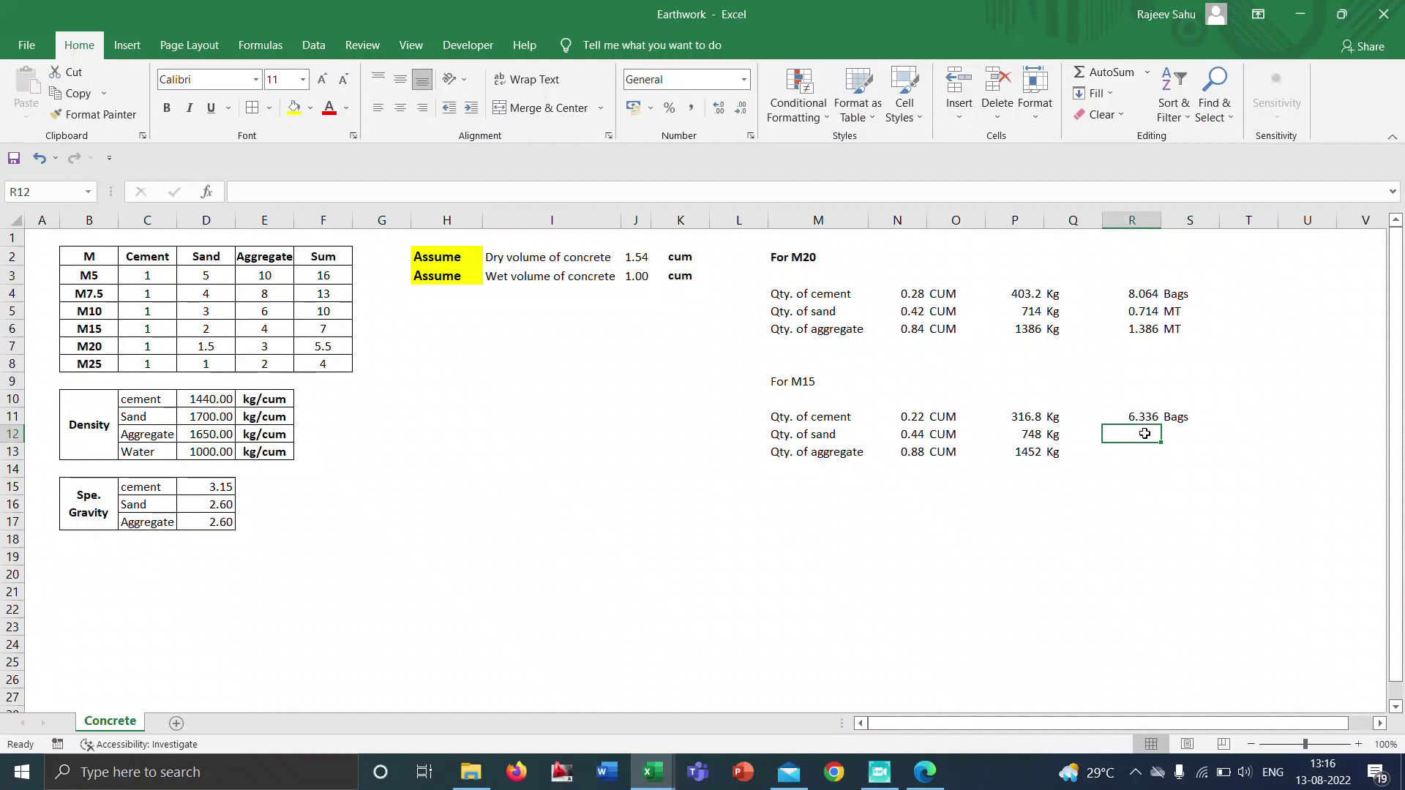
text(=)
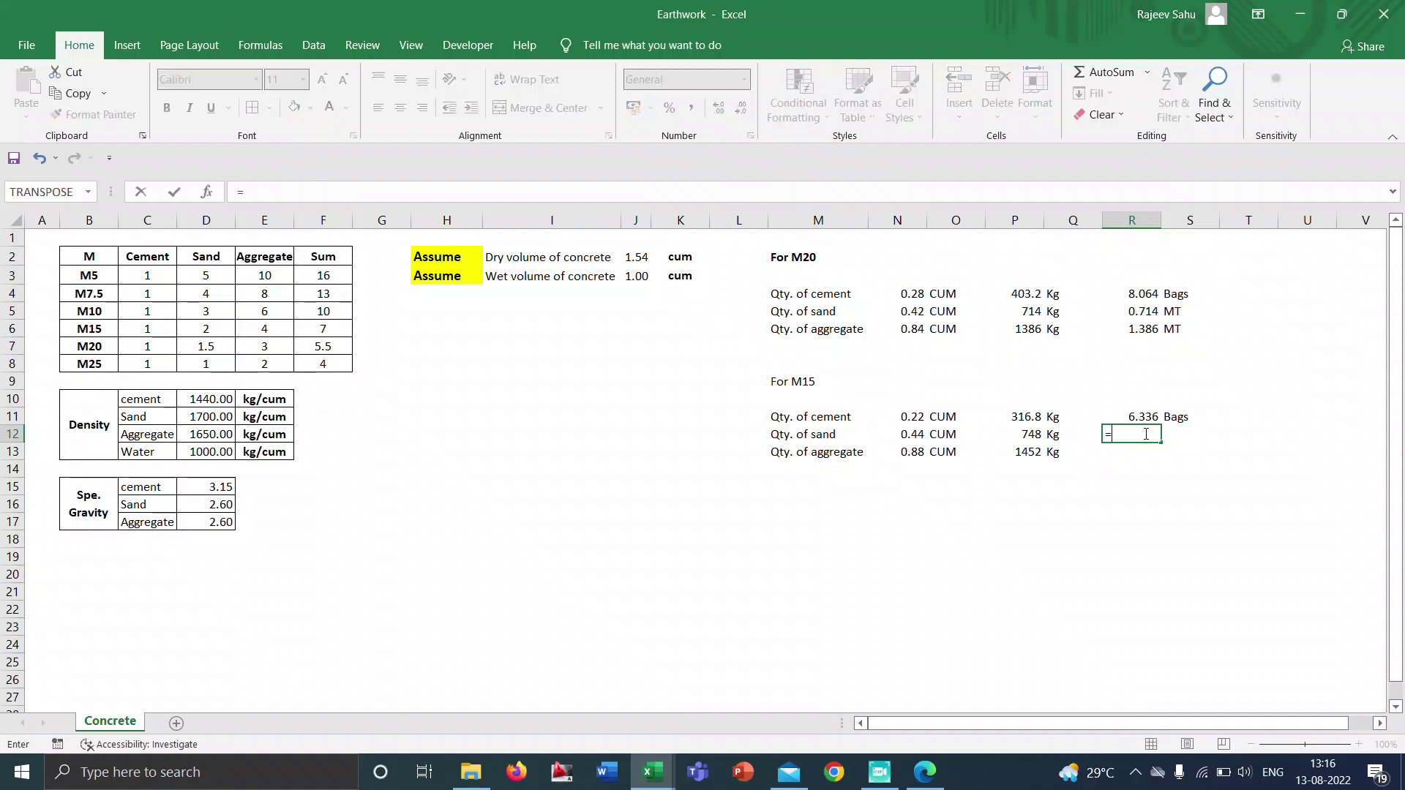
click(1032, 435)
text(/)
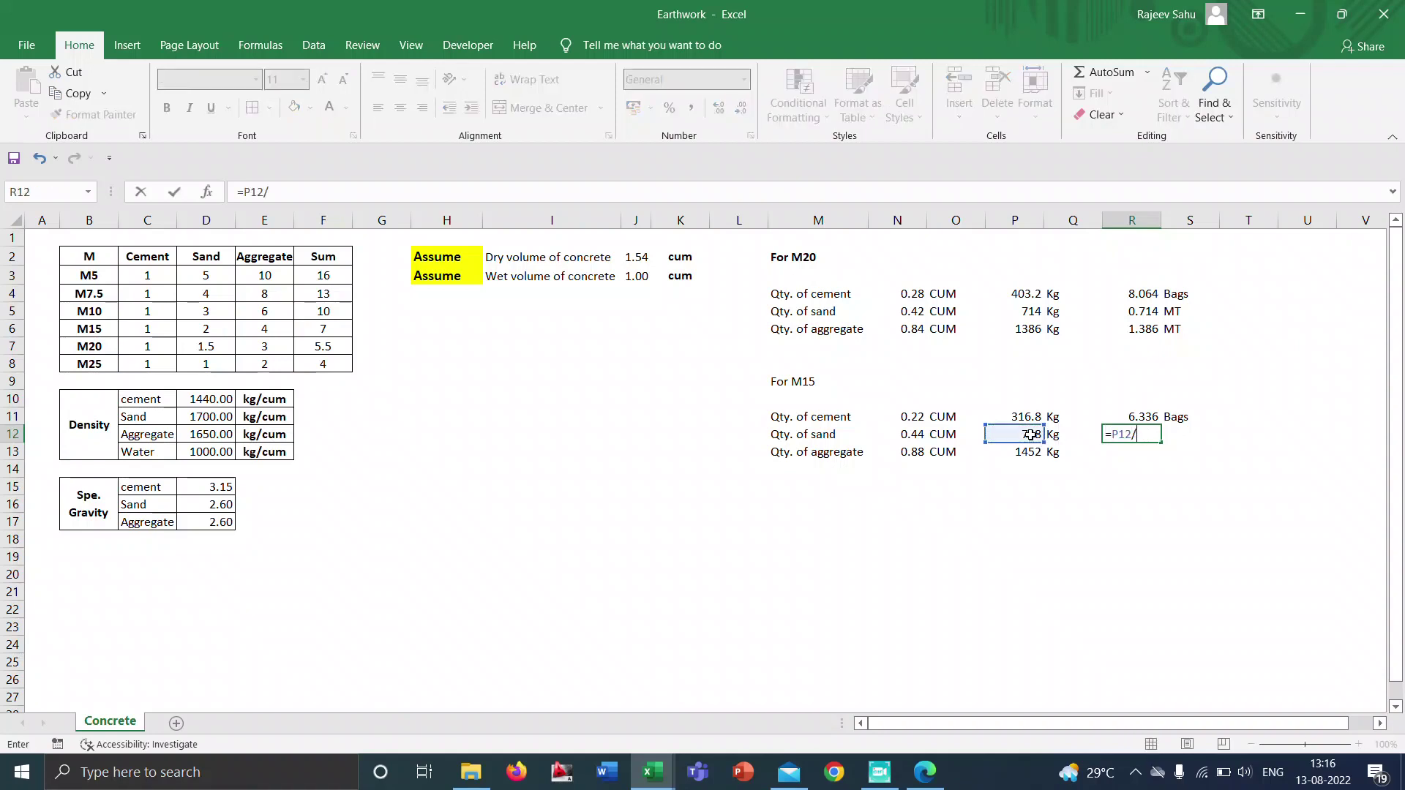
text(1000)
key(Return)
Convert the M15 aggregate weight to metric tonnes in R13 with the formula =P13/1000.
text(=)
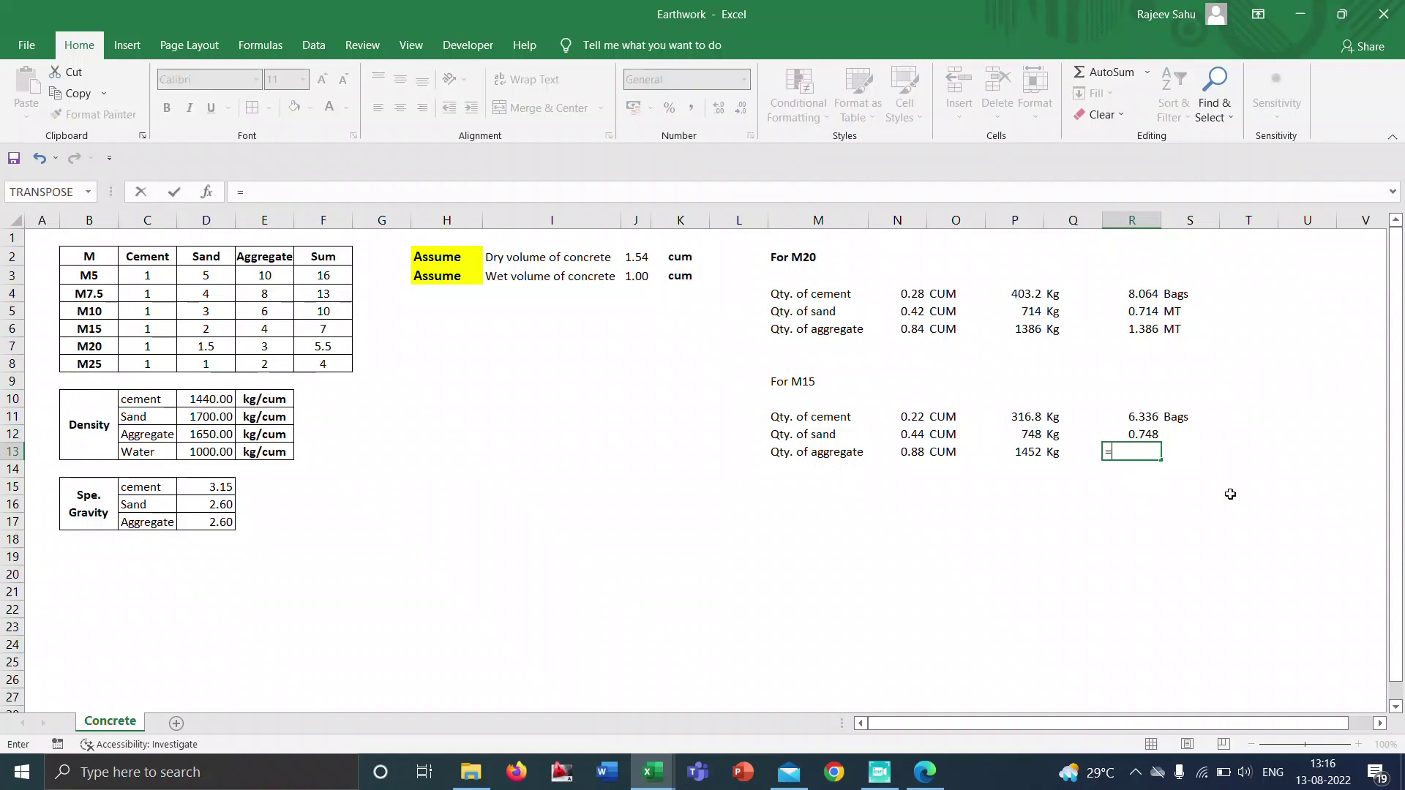
click(1005, 455)
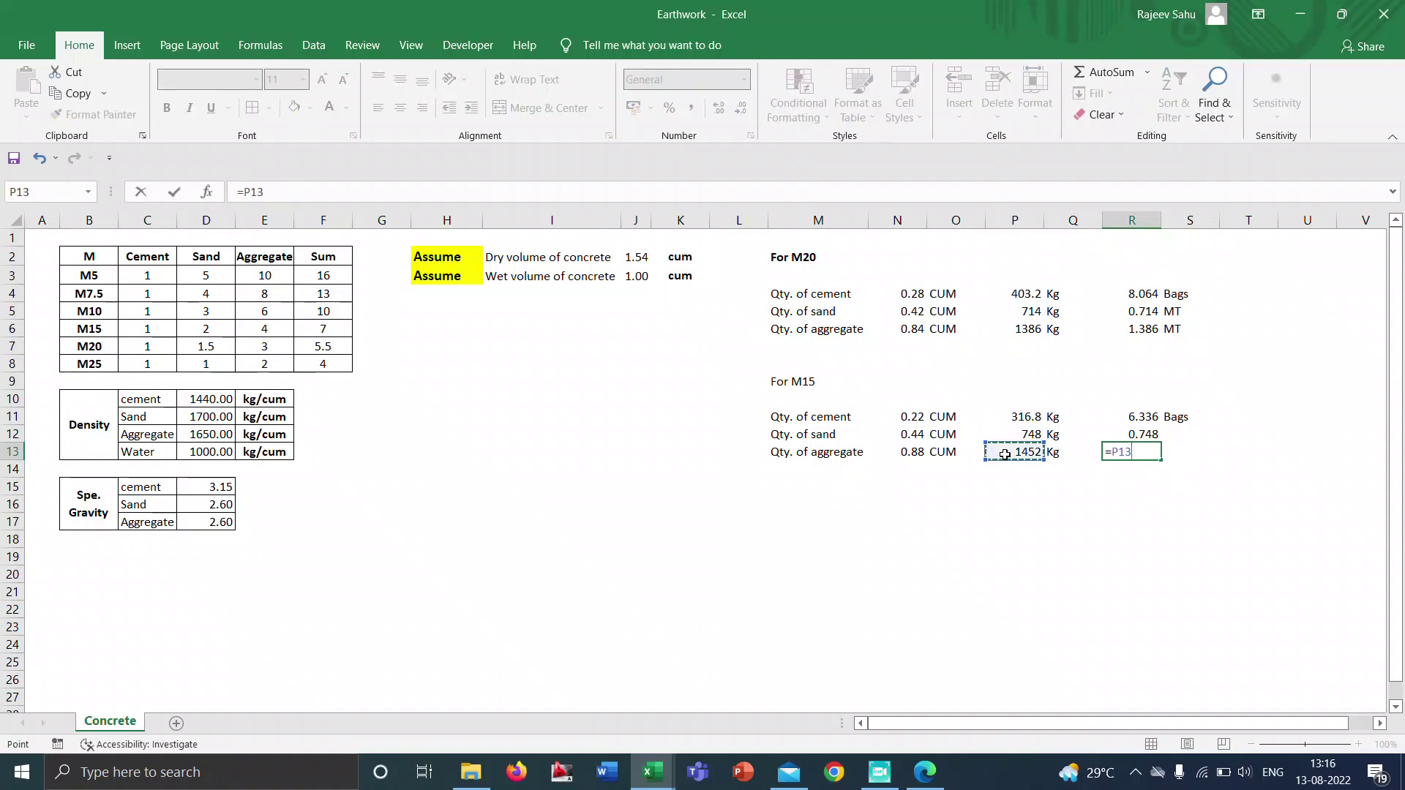
text(/1000)
key(Return)
Copy the MT unit labels from S5:S6 to S12:S13 beside the M15 sand and aggregate tonnages.
drag(1176, 311, 1174, 329)
key(ctrl+c)
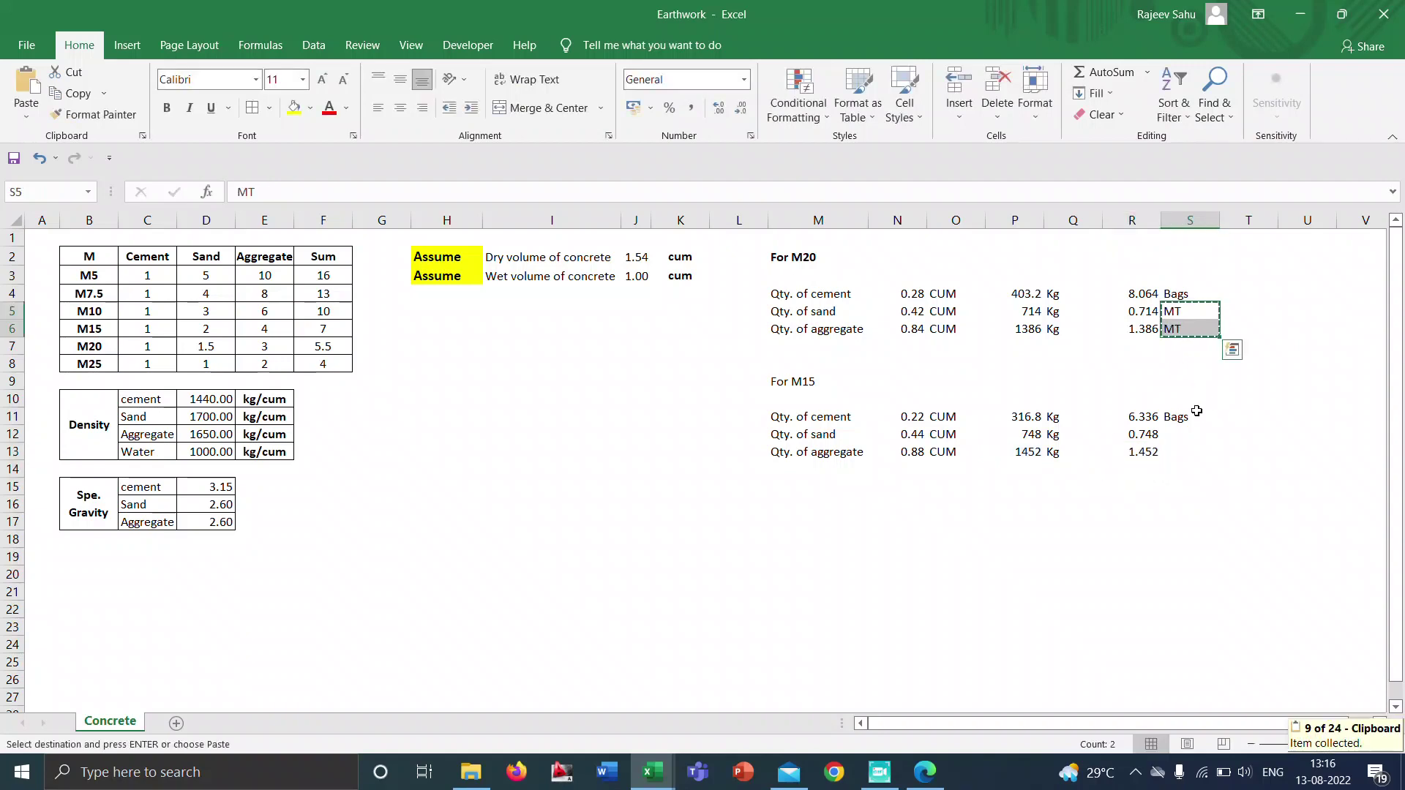
click(1175, 434)
key(ctrl+v)
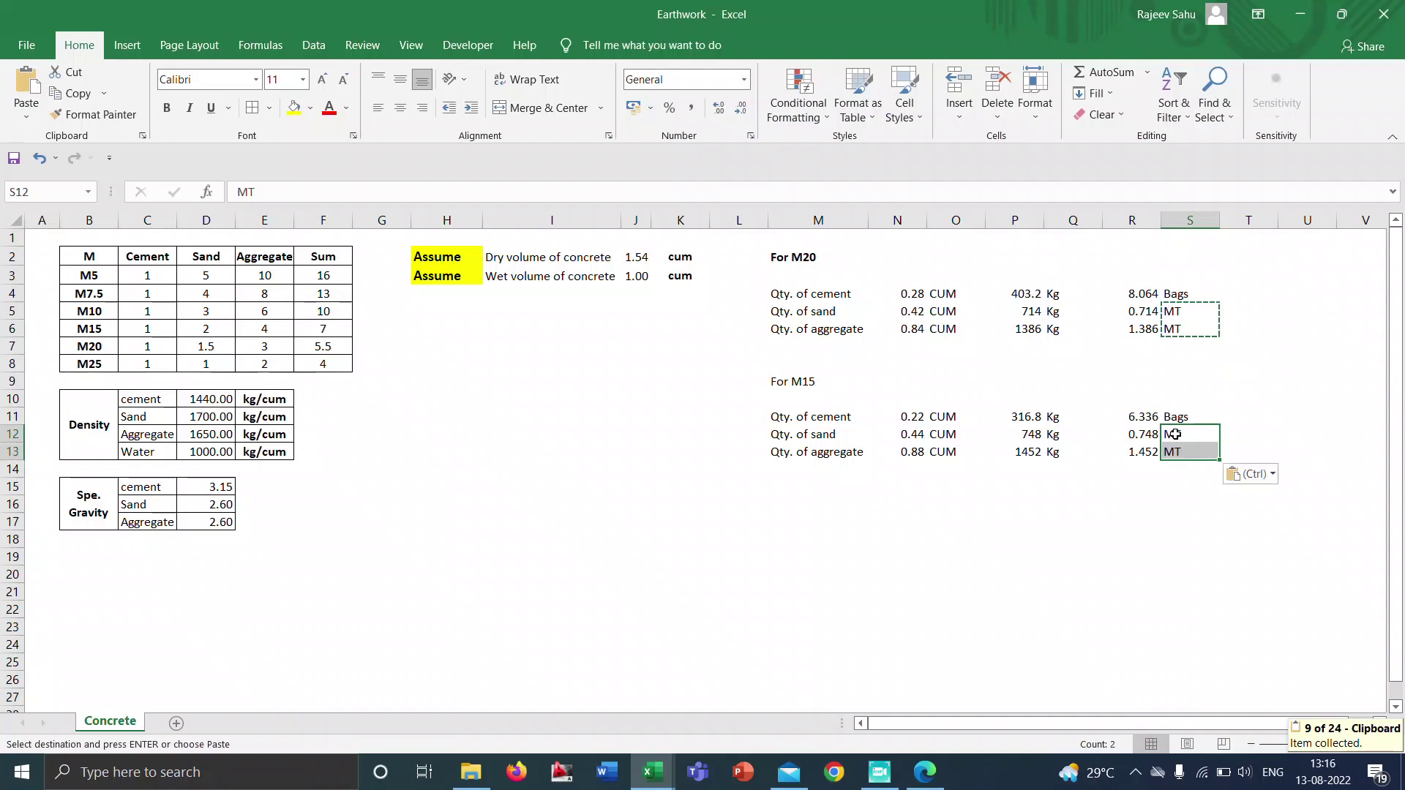
click(1111, 538)
key(Escape)
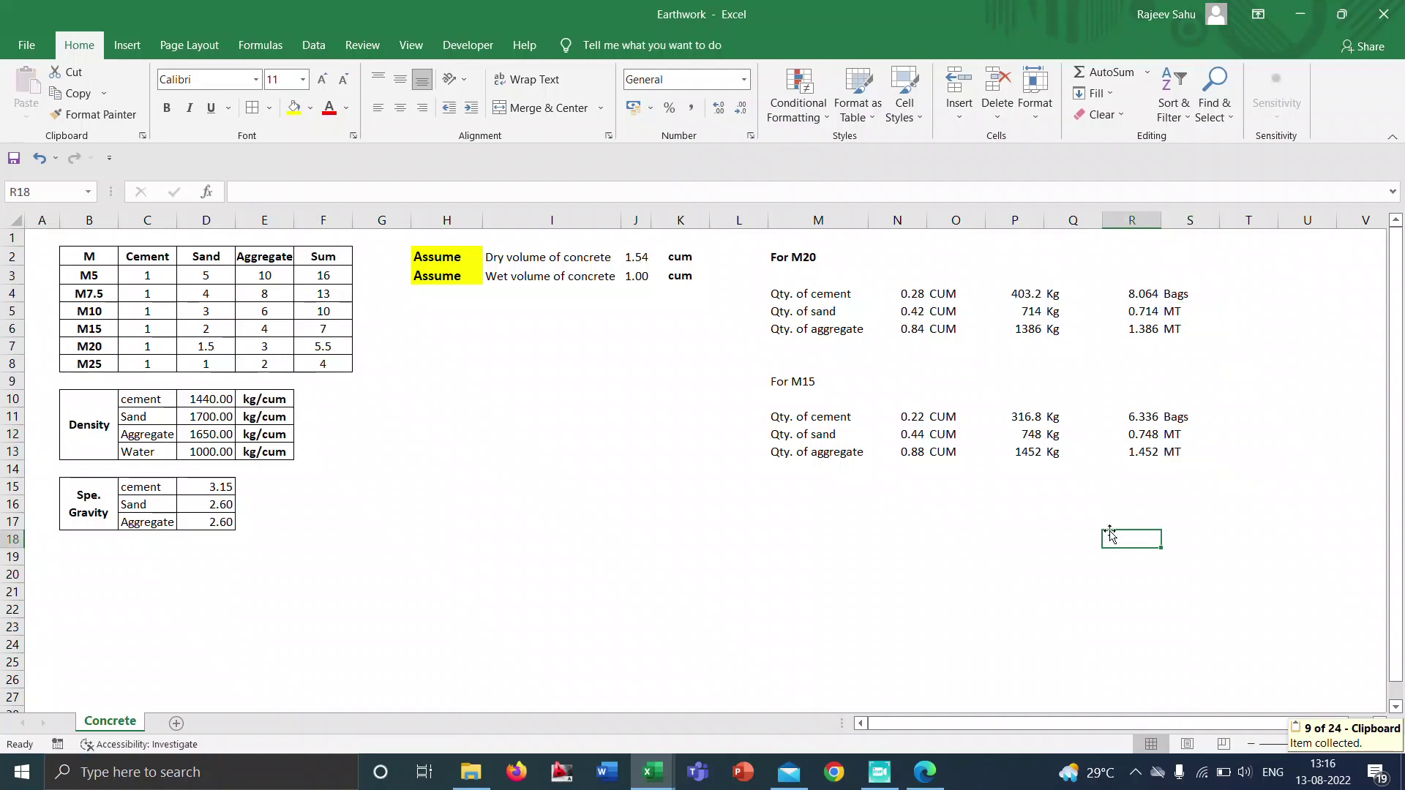